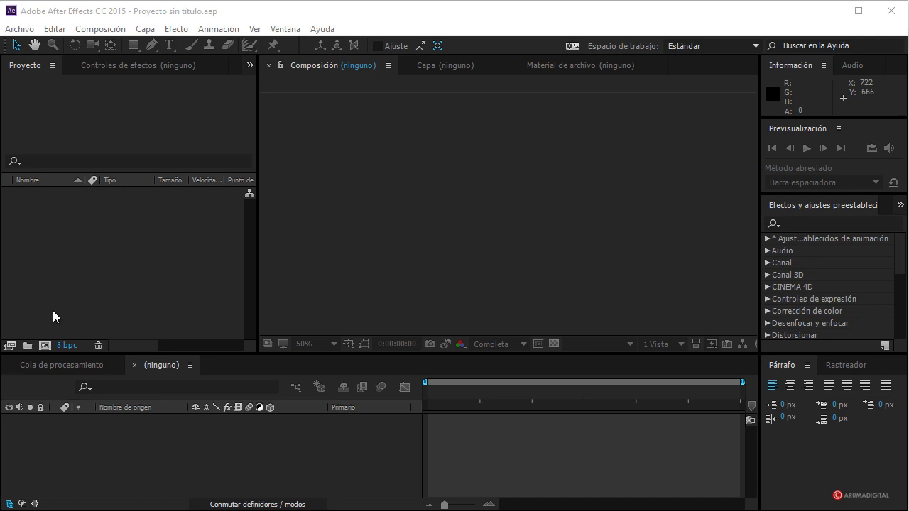
- Import the graffiti and tourism JPEG photos into the project
{"action": "right_click", "coordinate": [87, 256]}
{"action": "mouse_move", "coordinate": [134, 329]}
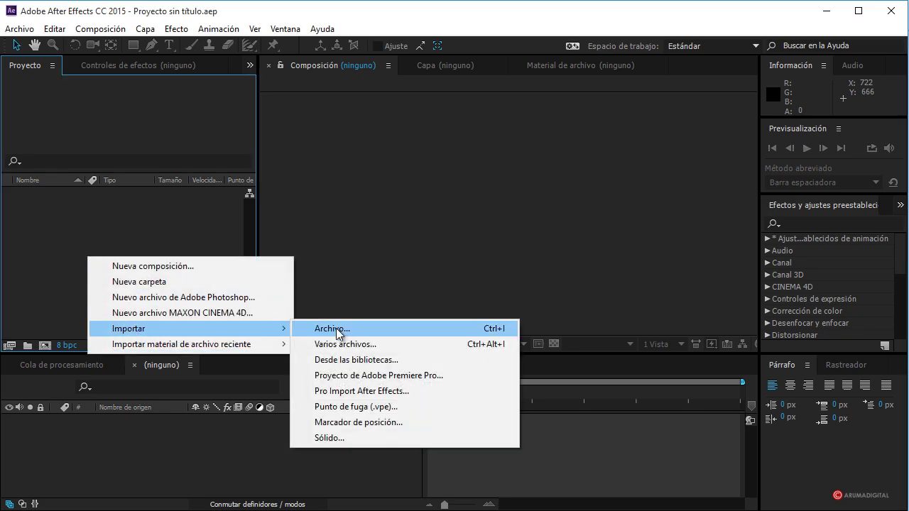
{"action": "left_click", "coordinate": [336, 328]}
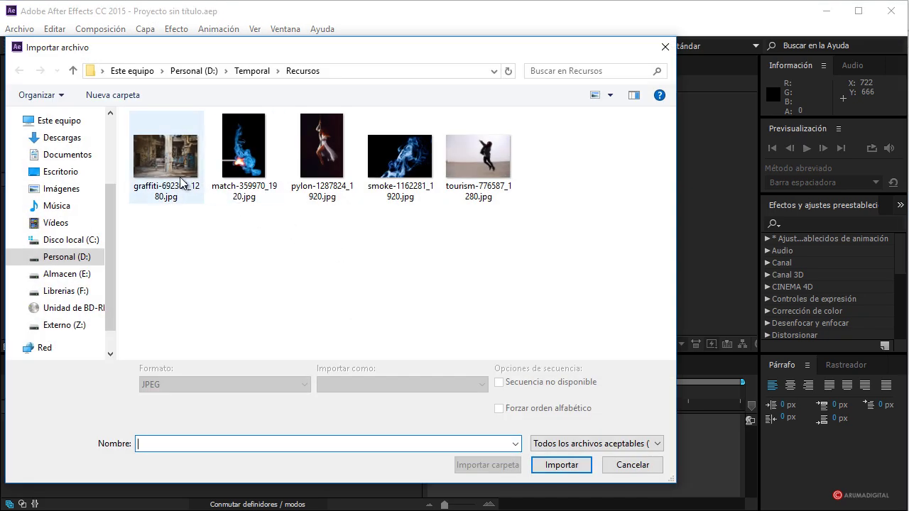
{"action": "left_click", "coordinate": [166, 156]}
{"action": "left_click", "coordinate": [488, 178], "text": "ctrl"}
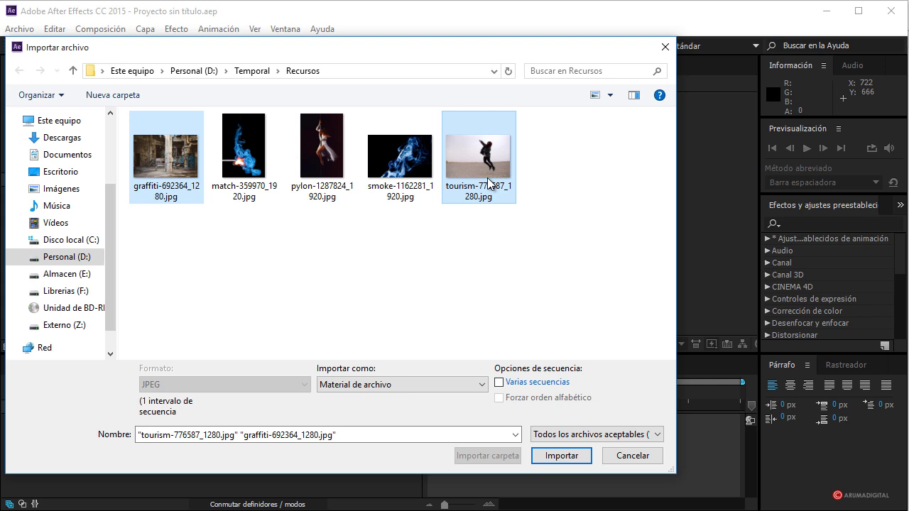
{"action": "left_click", "coordinate": [579, 455]}
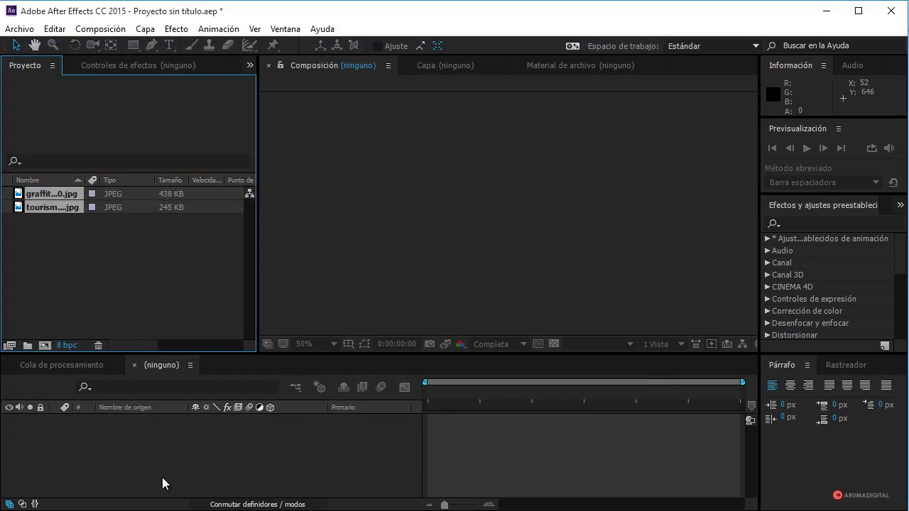
- Create a 1280×720, 25 fps, 10-second composition named Comp 1
{"action": "left_click", "coordinate": [85, 28]}
{"action": "left_click", "coordinate": [114, 46]}
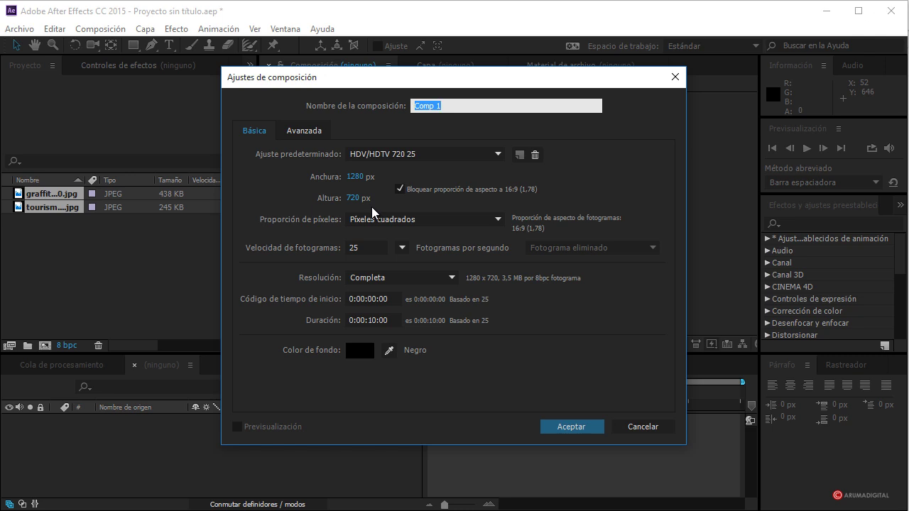
{"action": "left_click", "coordinate": [575, 426]}
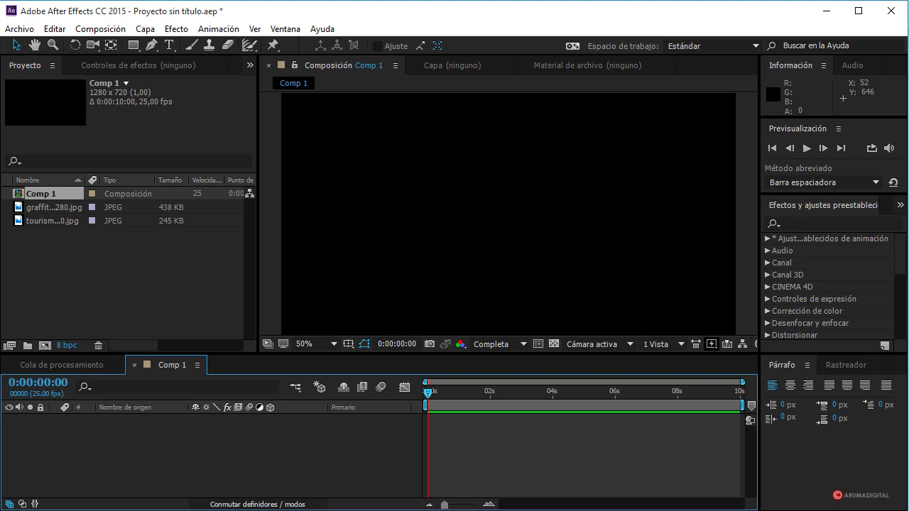
{"action": "left_click", "coordinate": [49, 208]}
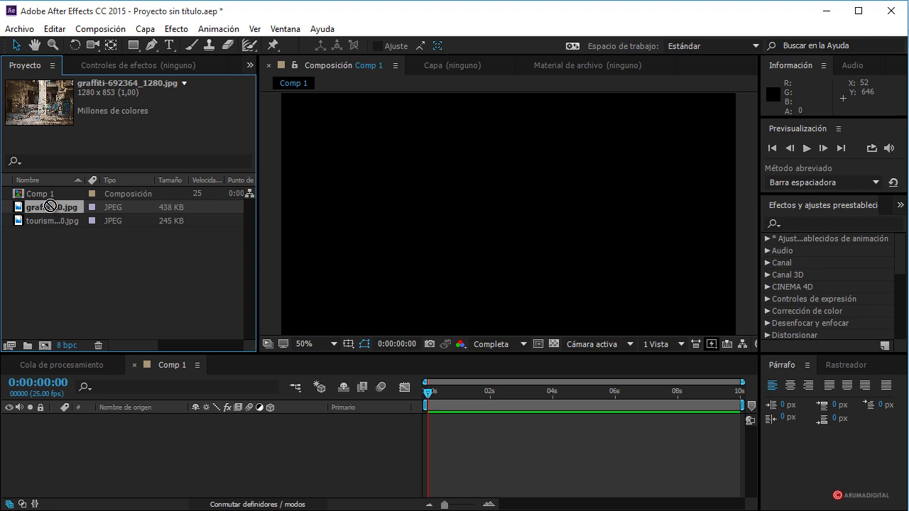
- Add the graffiti photo to Comp 1 as a layer and make it 3D
{"action": "left_click_drag", "start_coordinate": [50, 210], "coordinate": [47, 195]}
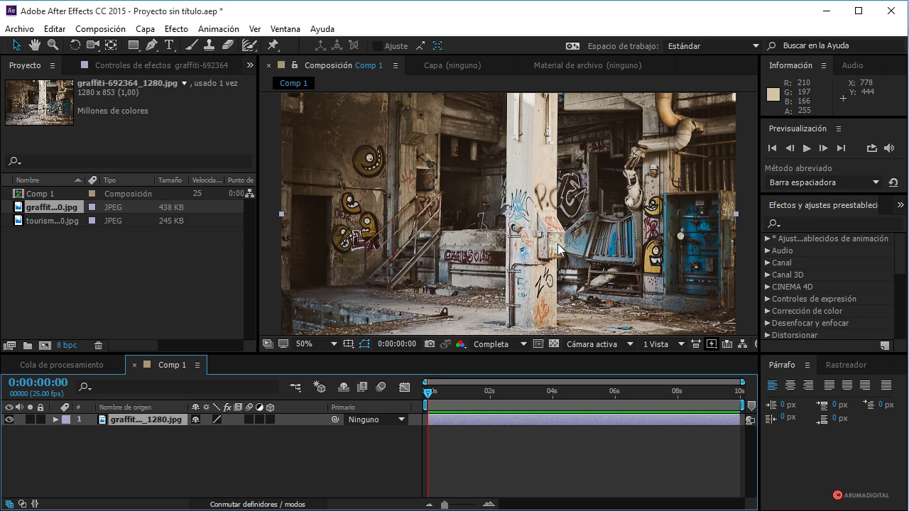
{"action": "key", "text": "comma"}
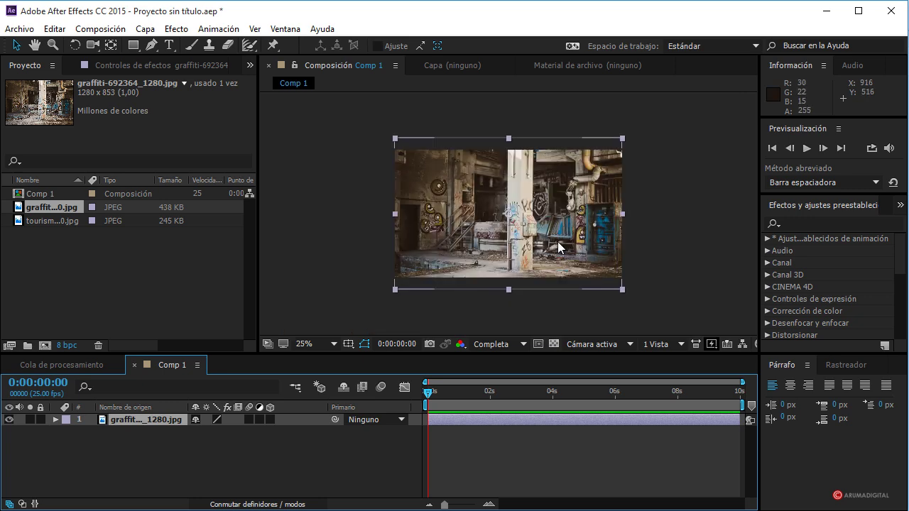
{"action": "left_click", "coordinate": [272, 419]}
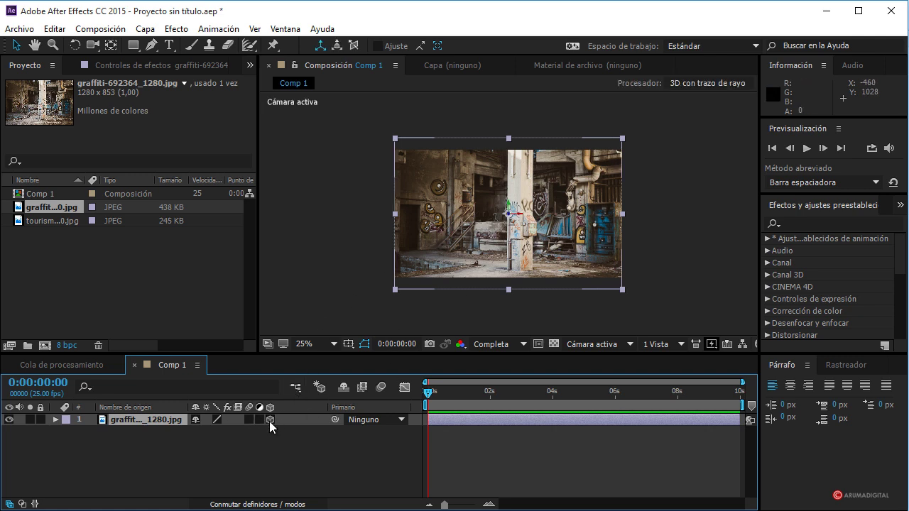
- Apply CC Power Pin to the graffiti layer, found by searching effects for 'pin'
{"action": "left_click", "coordinate": [805, 224]}
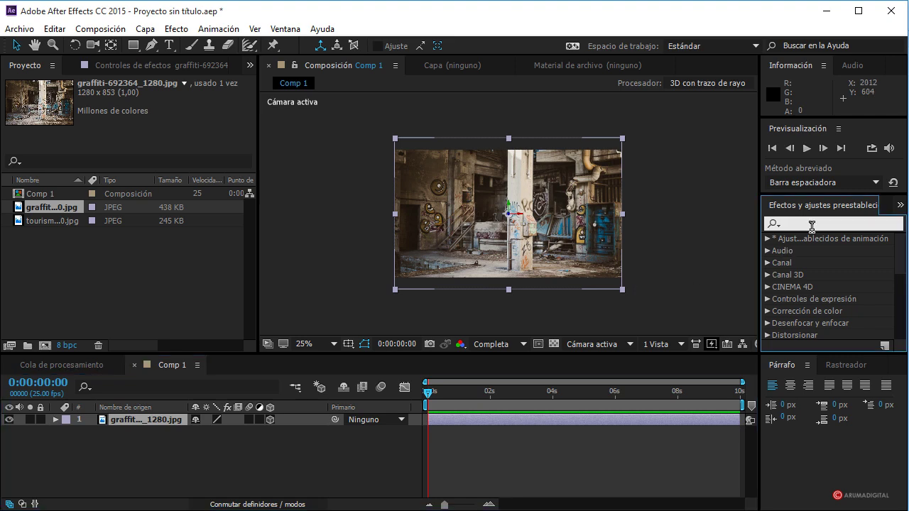
{"action": "type", "text": "pin"}
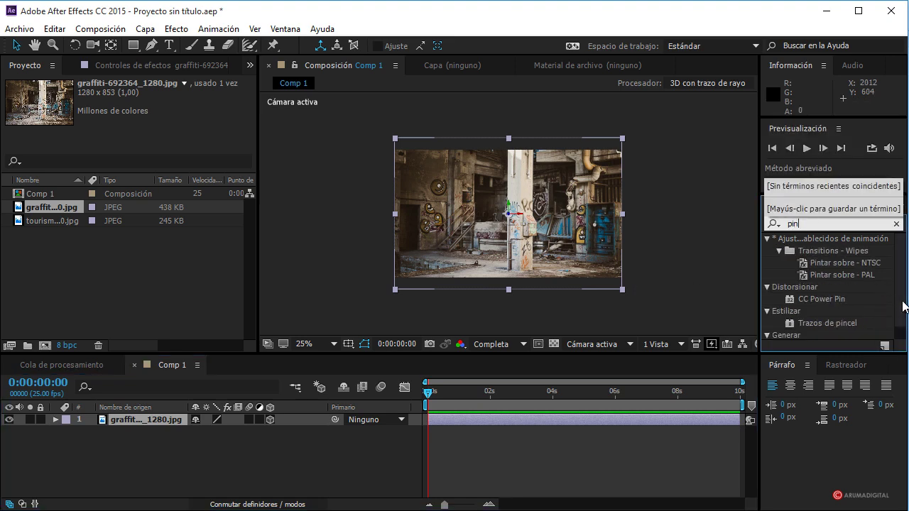
{"action": "left_click_drag", "start_coordinate": [813, 299], "coordinate": [536, 238]}
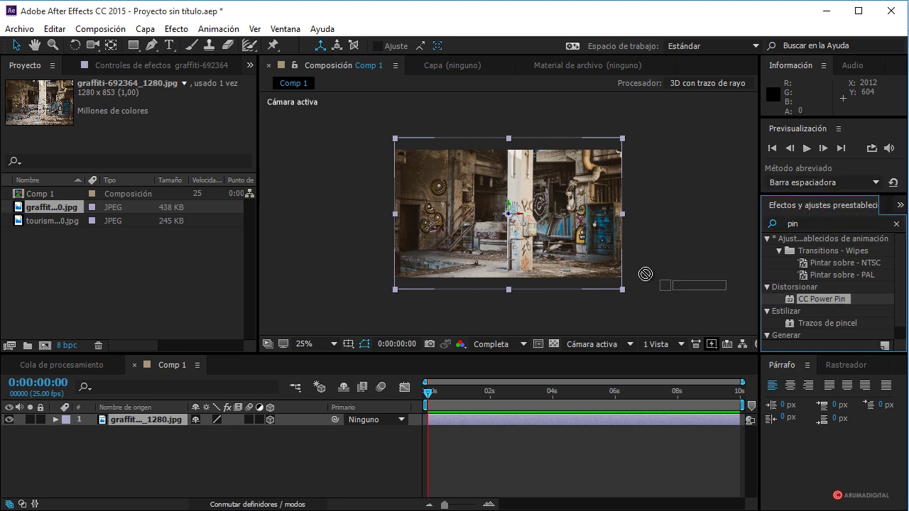
{"action": "key", "text": "."}
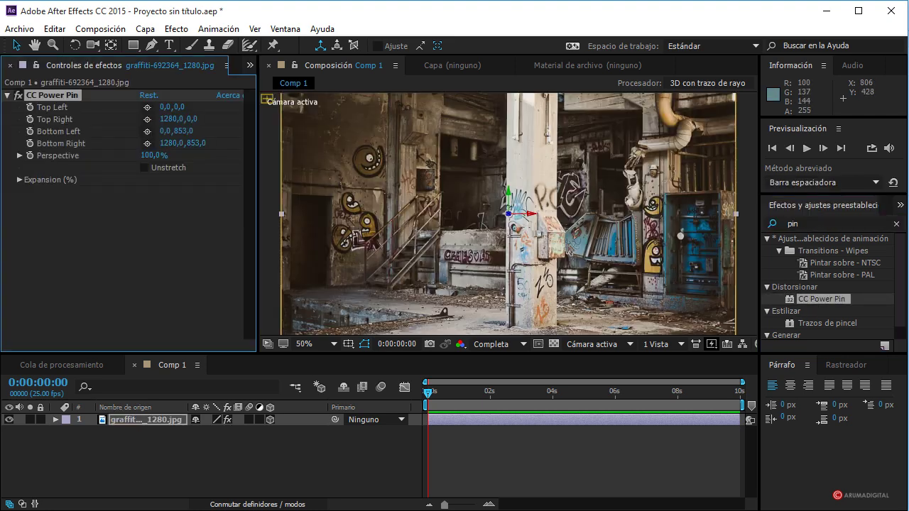
- Enable Unstretch and pull the top-left and bottom-left pins to the frame's middle
{"action": "left_click", "coordinate": [144, 168]}
{"action": "key", "text": "comma"}
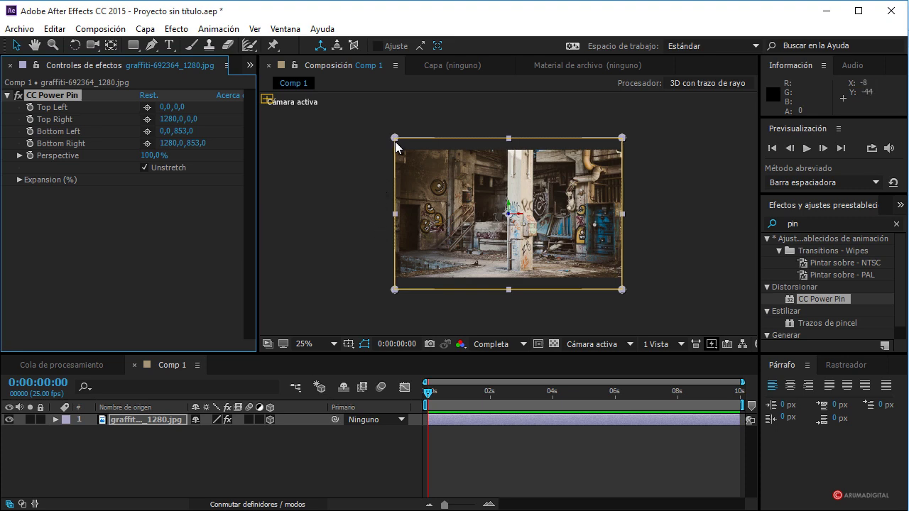
{"action": "left_click_drag", "start_coordinate": [395, 138], "coordinate": [509, 138]}
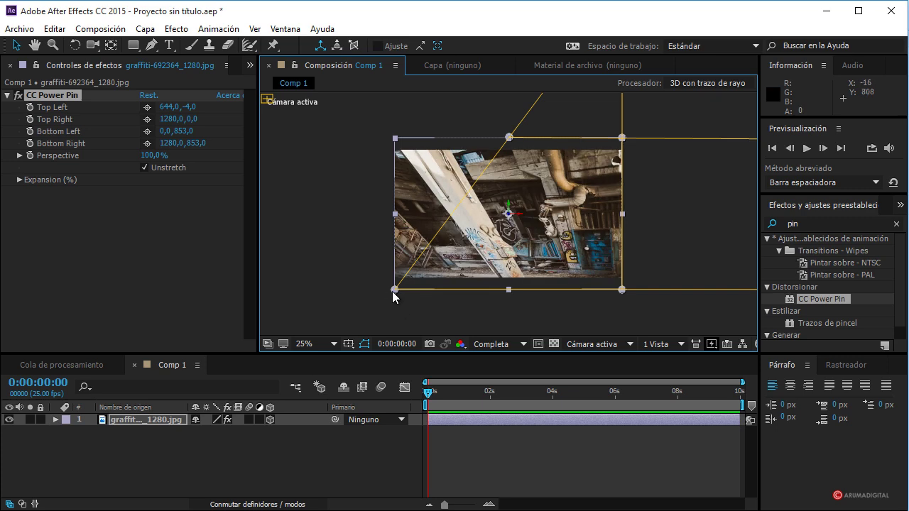
{"action": "left_click_drag", "start_coordinate": [393, 291], "coordinate": [511, 290]}
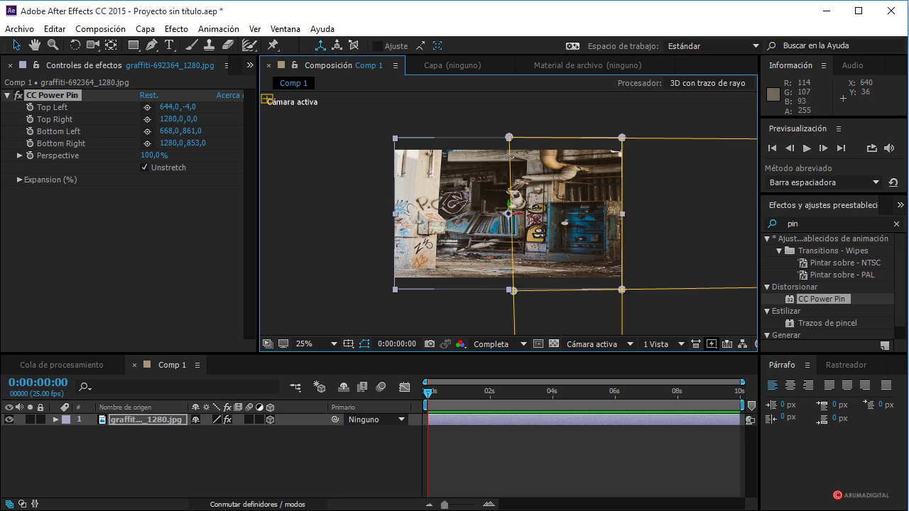
{"action": "left_click_drag", "start_coordinate": [509, 137], "coordinate": [526, 141]}
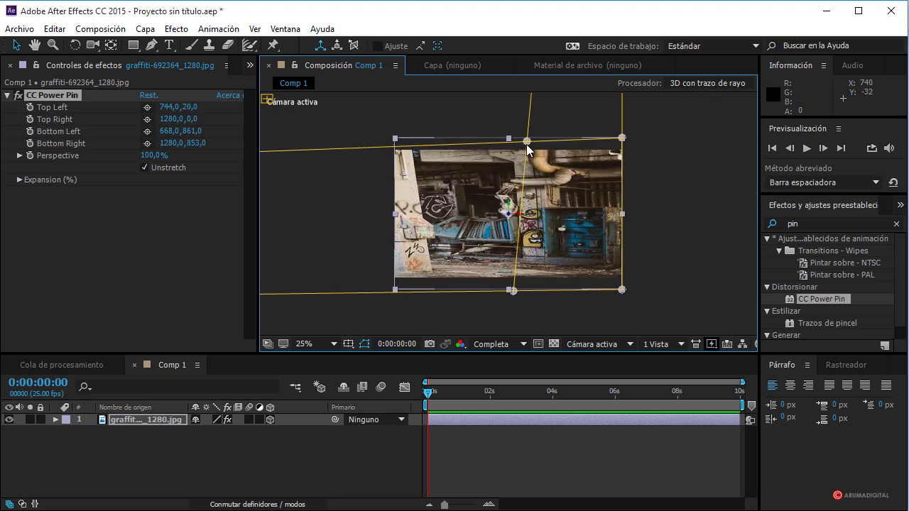
{"action": "mouse_move", "coordinate": [527, 143]}
{"action": "left_mouse_down"}
{"action": "mouse_move", "coordinate": [524, 132]}
{"action": "mouse_move", "coordinate": [533, 142]}
{"action": "left_mouse_up"}
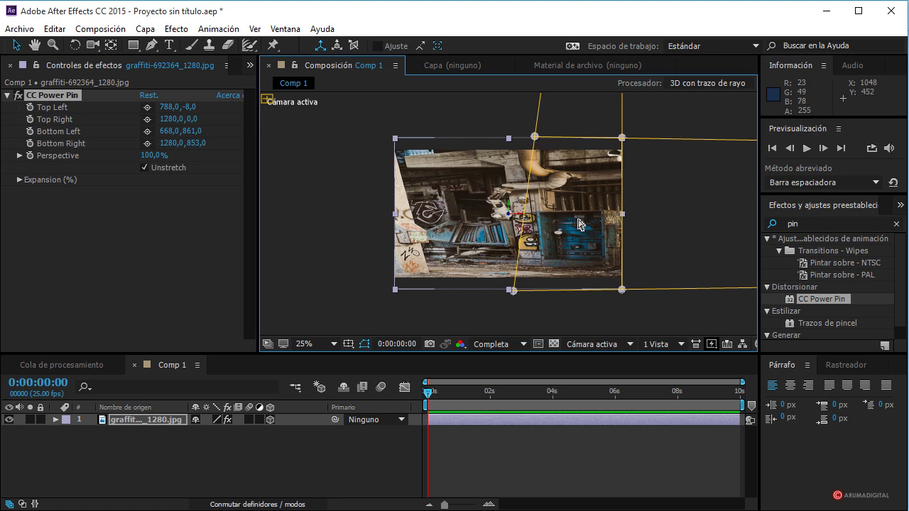
- Fine-tune all four corner pins to match the perspective guides
{"action": "left_click_drag", "start_coordinate": [515, 293], "coordinate": [518, 300]}
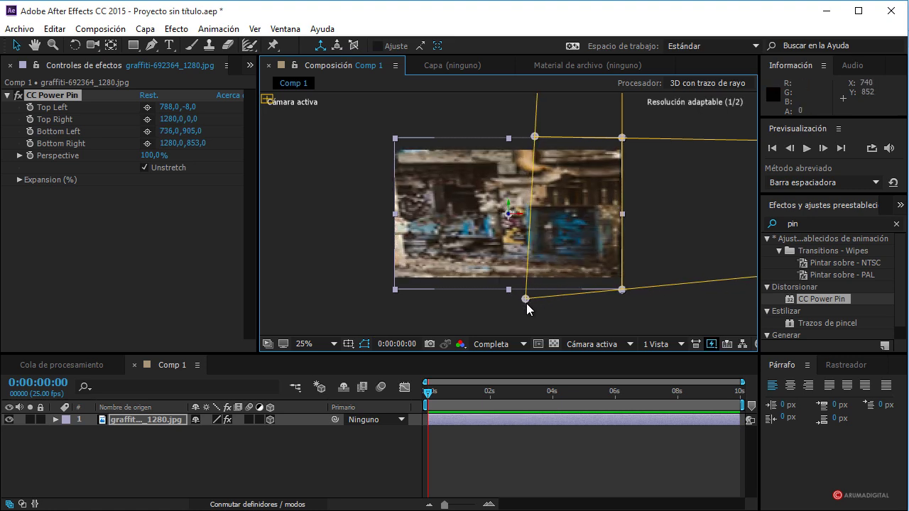
{"action": "mouse_move", "coordinate": [519, 299]}
{"action": "left_mouse_down"}
{"action": "mouse_move", "coordinate": [518, 314]}
{"action": "mouse_move", "coordinate": [521, 305]}
{"action": "left_mouse_up"}
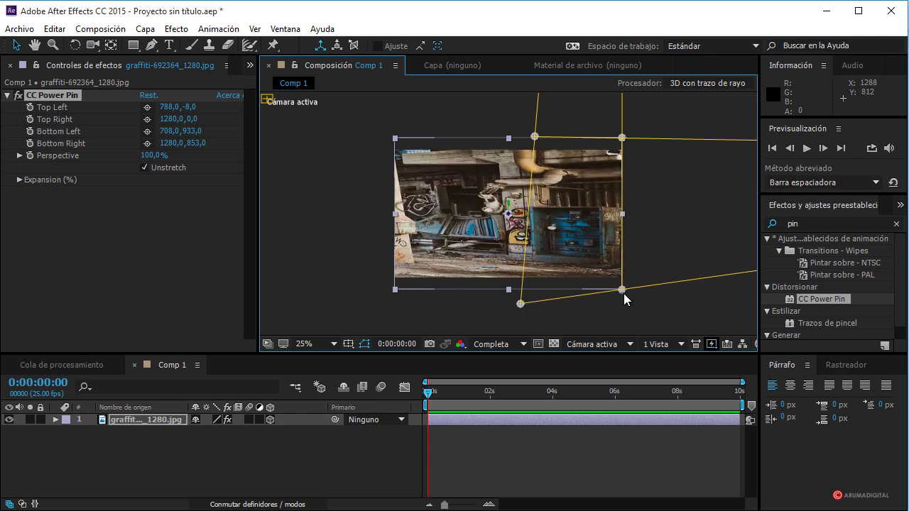
{"action": "left_click_drag", "start_coordinate": [621, 291], "coordinate": [620, 299]}
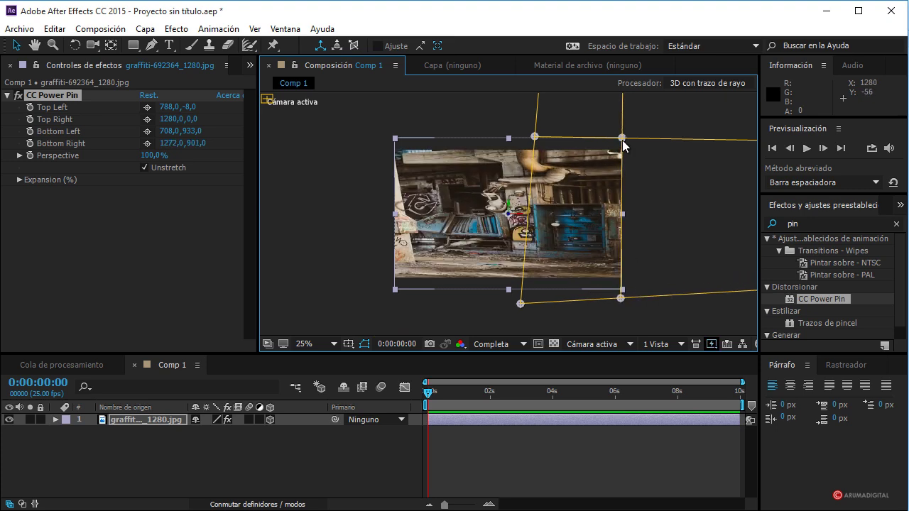
{"action": "left_click_drag", "start_coordinate": [622, 139], "coordinate": [618, 138]}
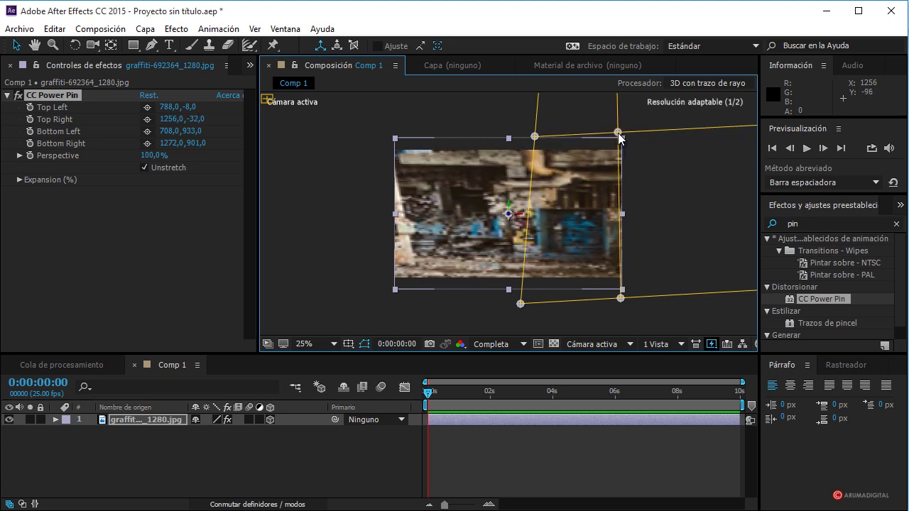
{"action": "left_click_drag", "start_coordinate": [618, 140], "coordinate": [619, 131]}
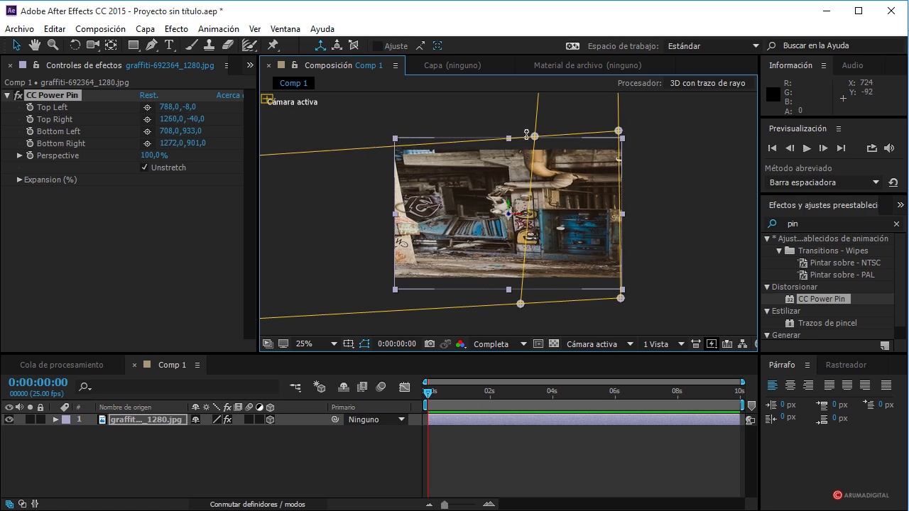
{"action": "left_click_drag", "start_coordinate": [534, 136], "coordinate": [533, 143]}
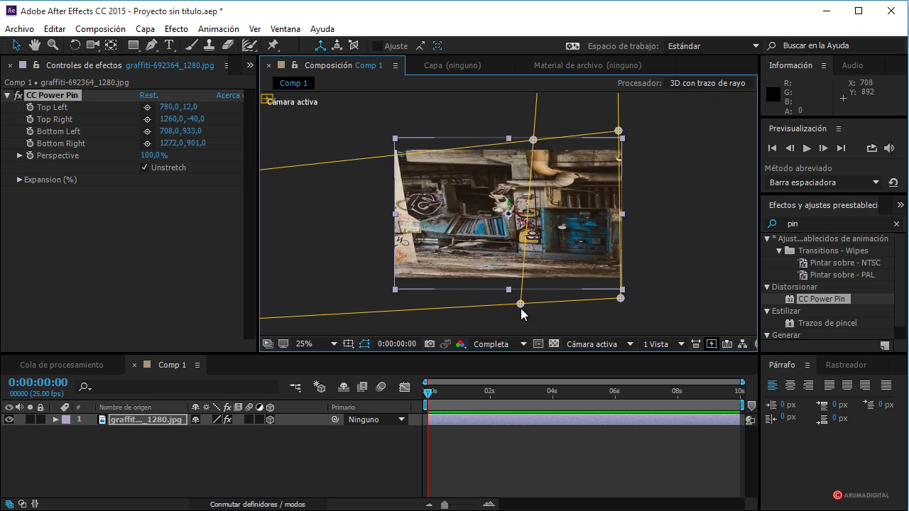
{"action": "left_click_drag", "start_coordinate": [521, 303], "coordinate": [531, 302]}
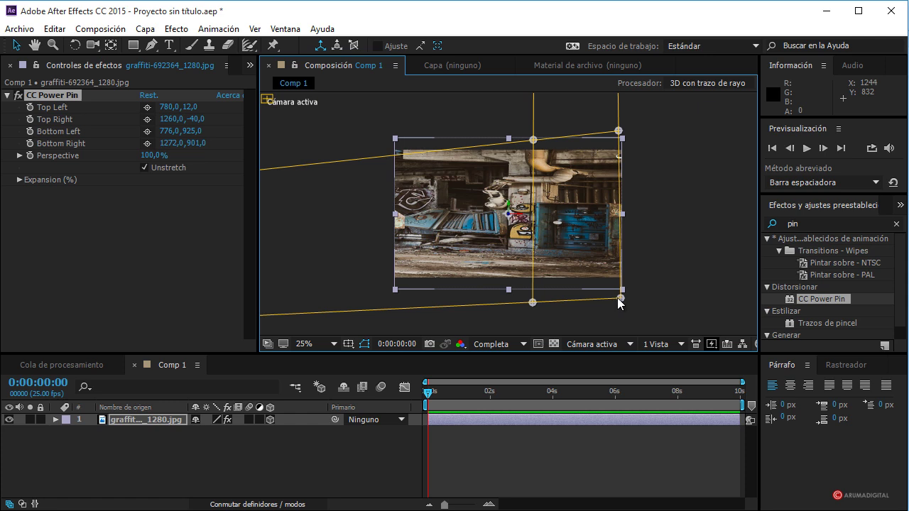
{"action": "left_click_drag", "start_coordinate": [623, 299], "coordinate": [620, 298]}
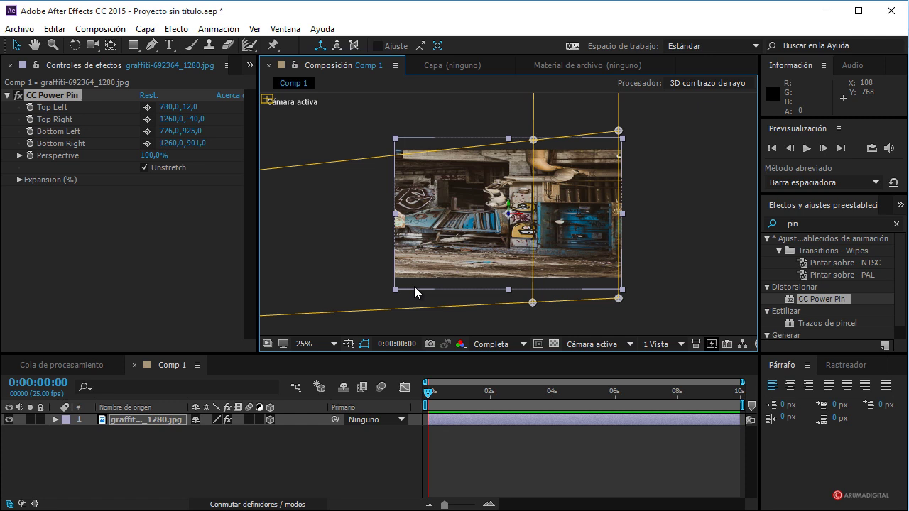
- Hide the first graffiti layer and add a second graffiti copy to the comp
{"action": "left_click", "coordinate": [9, 420]}
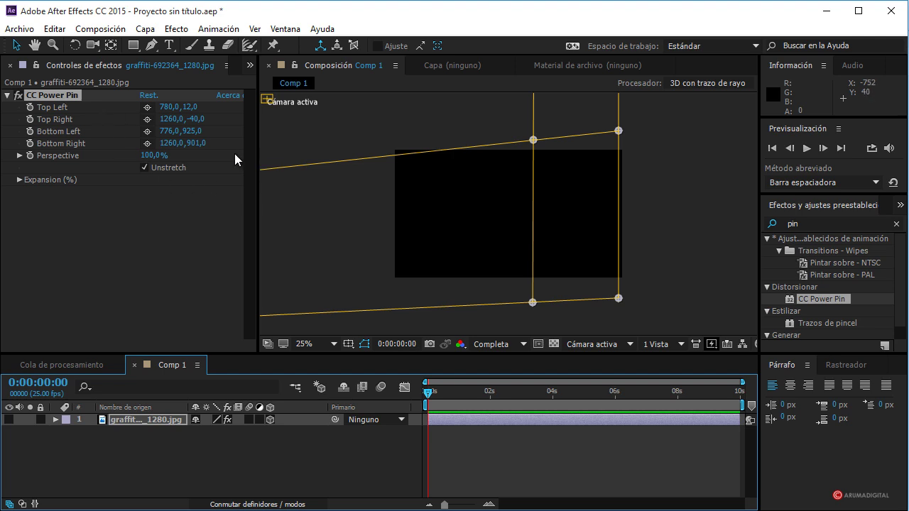
{"action": "left_click", "coordinate": [249, 65]}
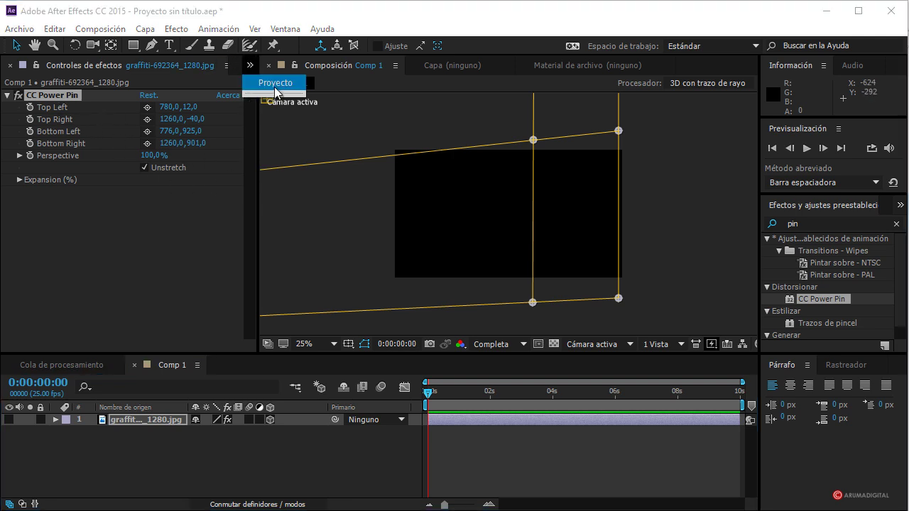
{"action": "left_click", "coordinate": [275, 83]}
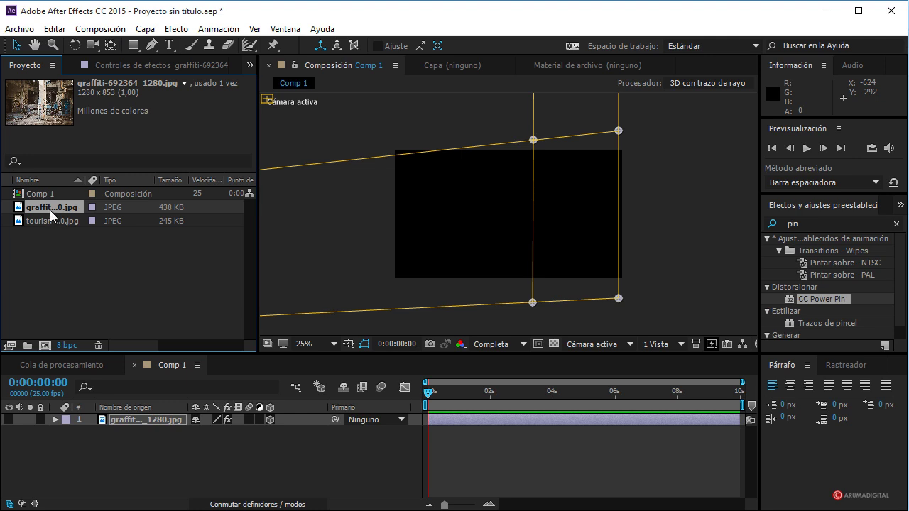
{"action": "left_click_drag", "start_coordinate": [50, 210], "coordinate": [452, 270]}
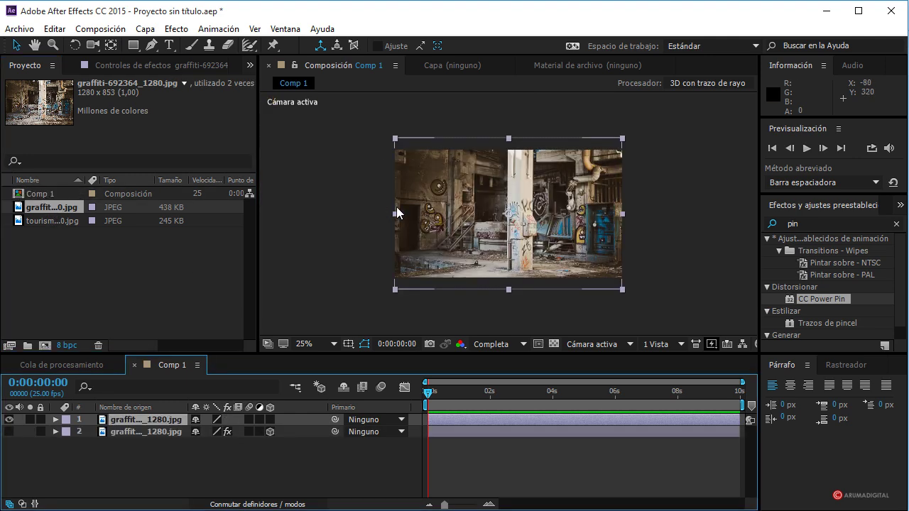
- Apply CC Power Pin with Unstretch to the new layer and nudge its left corners
{"action": "left_click_drag", "start_coordinate": [821, 298], "coordinate": [524, 223]}
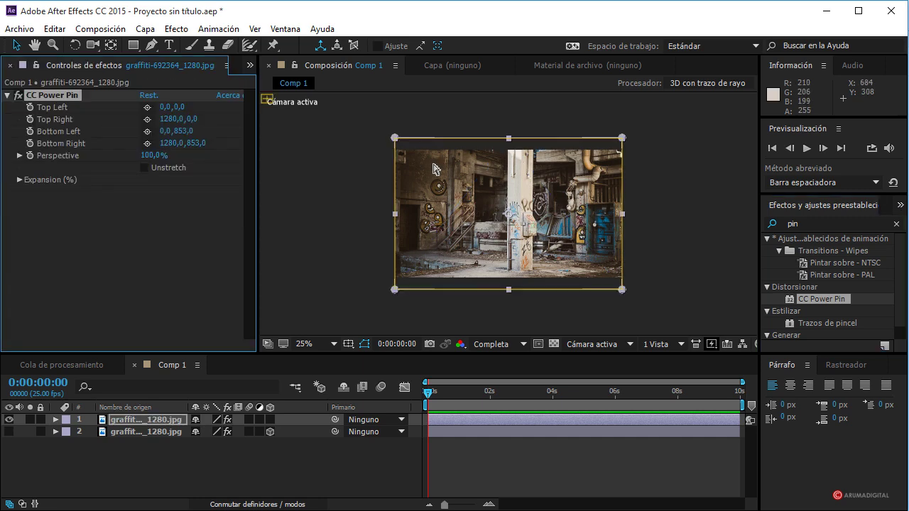
{"action": "left_click", "coordinate": [155, 171]}
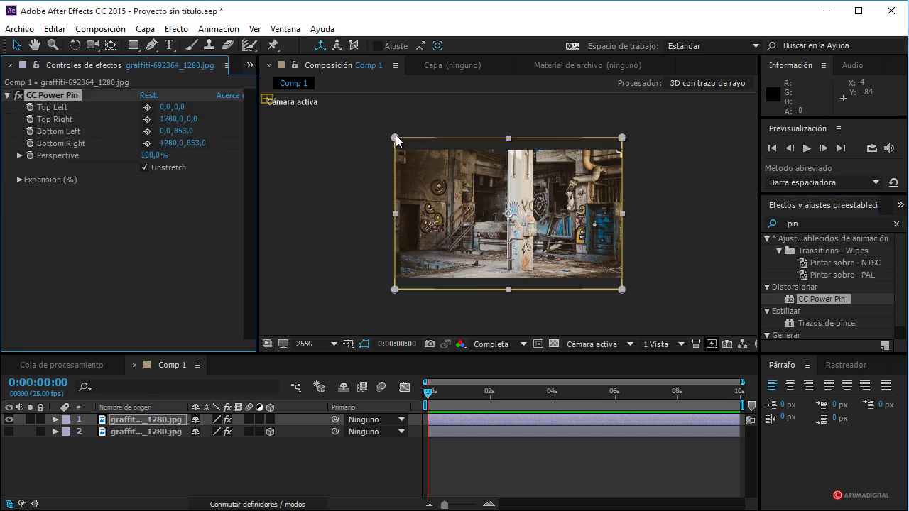
{"action": "left_click_drag", "start_coordinate": [396, 136], "coordinate": [398, 136]}
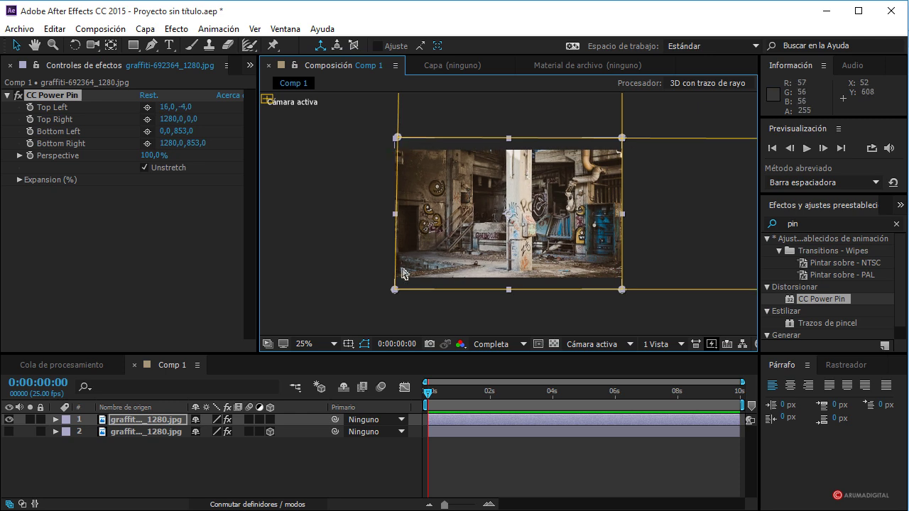
{"action": "left_click_drag", "start_coordinate": [395, 290], "coordinate": [401, 289]}
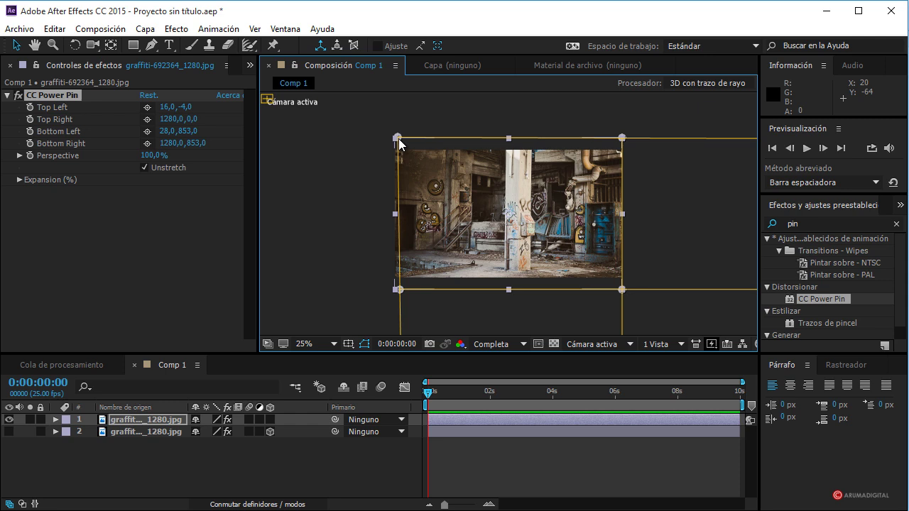
{"action": "left_click_drag", "start_coordinate": [399, 144], "coordinate": [400, 144]}
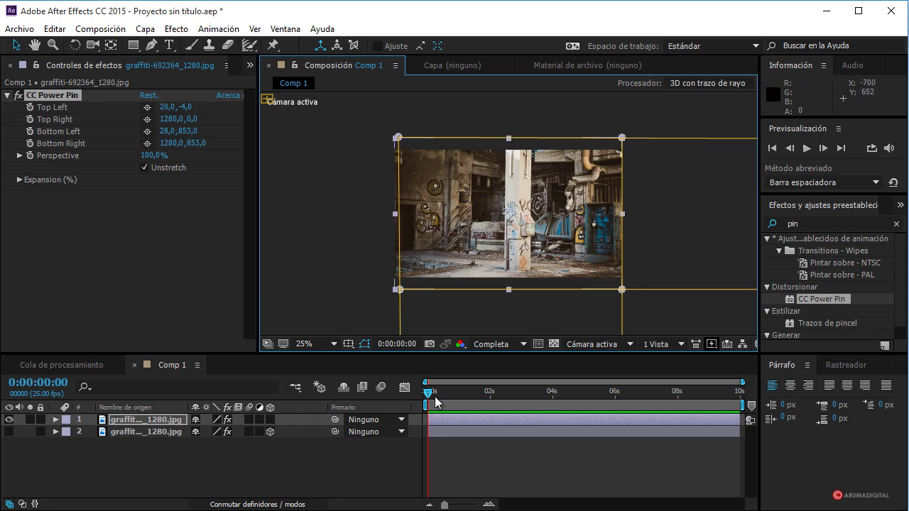
{"action": "scroll", "coordinate": [486, 260], "scroll_direction": "up", "scroll_amount": 2}
{"action": "scroll", "coordinate": [486, 260], "scroll_direction": "down", "scroll_amount": 2}
- Pull the right corner pins inward, top-right to 612,76, and make both layers 3D
{"action": "mouse_move", "coordinate": [622, 138]}
{"action": "left_mouse_down"}
{"action": "mouse_move", "coordinate": [522, 125]}
{"action": "mouse_move", "coordinate": [506, 142]}
{"action": "left_mouse_up"}
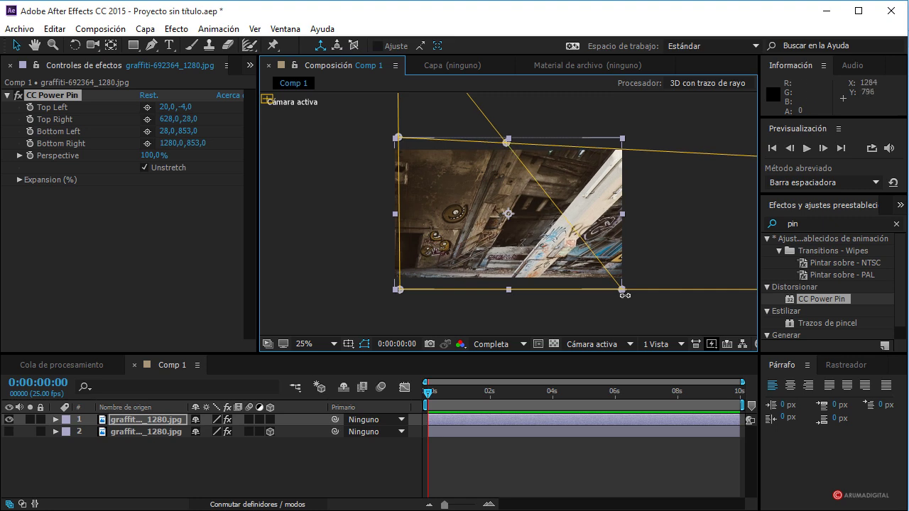
{"action": "left_click_drag", "start_coordinate": [620, 289], "coordinate": [503, 280]}
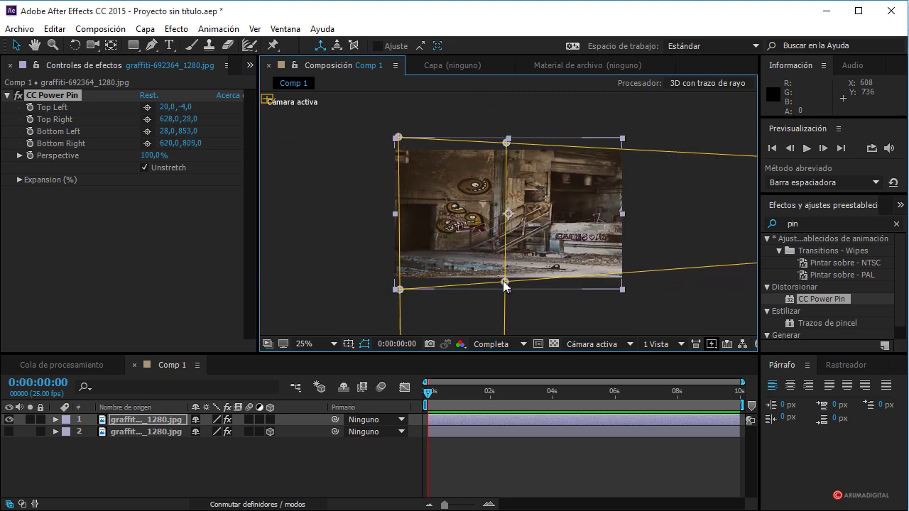
{"action": "left_click_drag", "start_coordinate": [400, 290], "coordinate": [400, 284]}
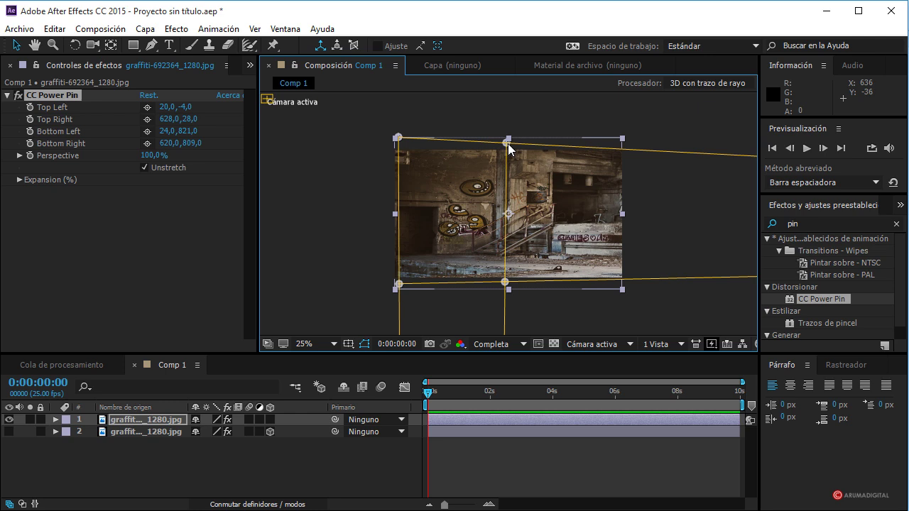
{"action": "left_click_drag", "start_coordinate": [508, 143], "coordinate": [504, 151]}
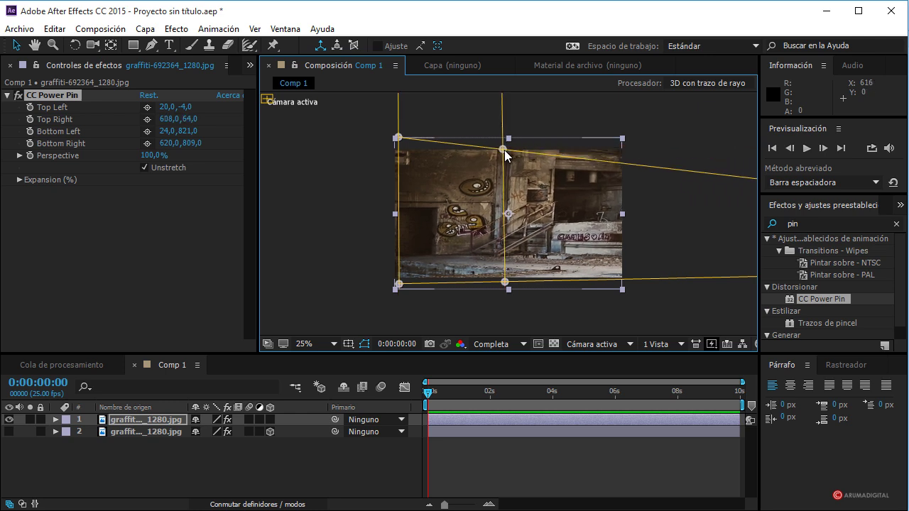
{"action": "left_click_drag", "start_coordinate": [505, 155], "coordinate": [505, 157]}
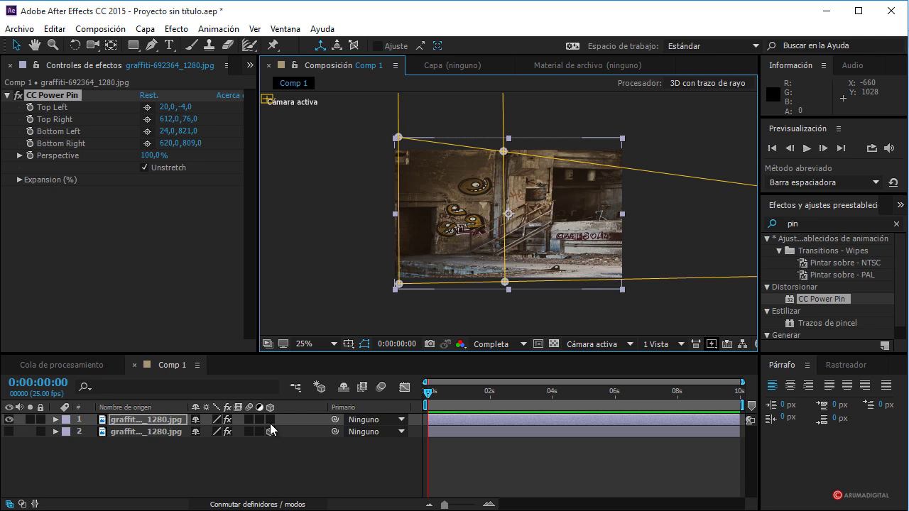
{"action": "left_click_drag", "start_coordinate": [269, 423], "coordinate": [270, 431]}
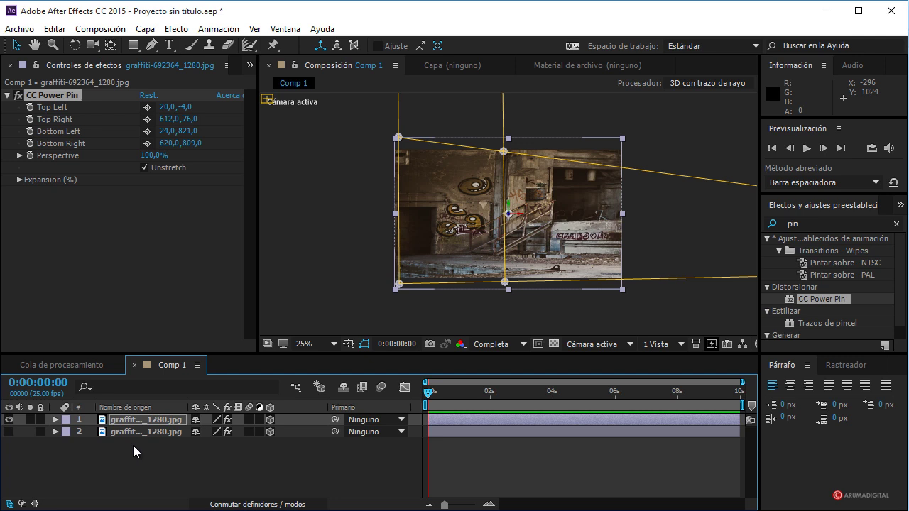
- Set layer 2's Y Rotation to 45°, then select layer 1
{"action": "left_click", "coordinate": [155, 431]}
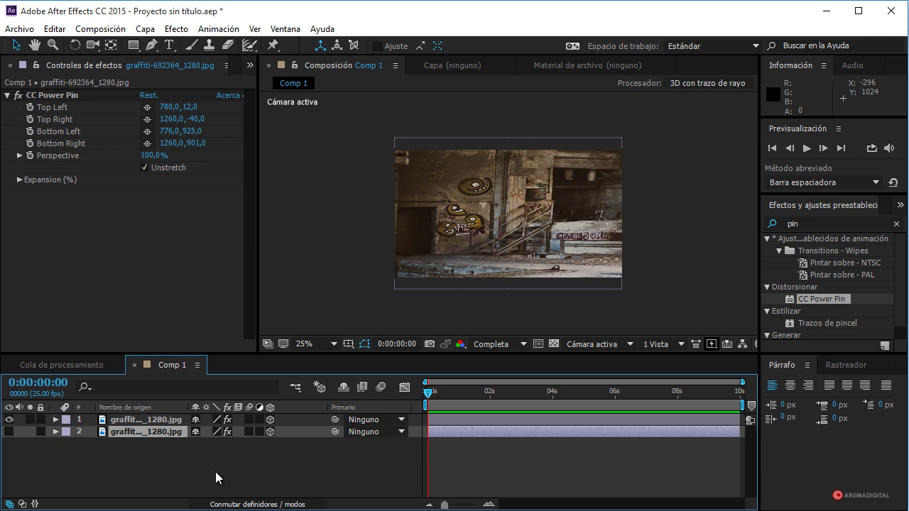
{"action": "key", "text": "r"}
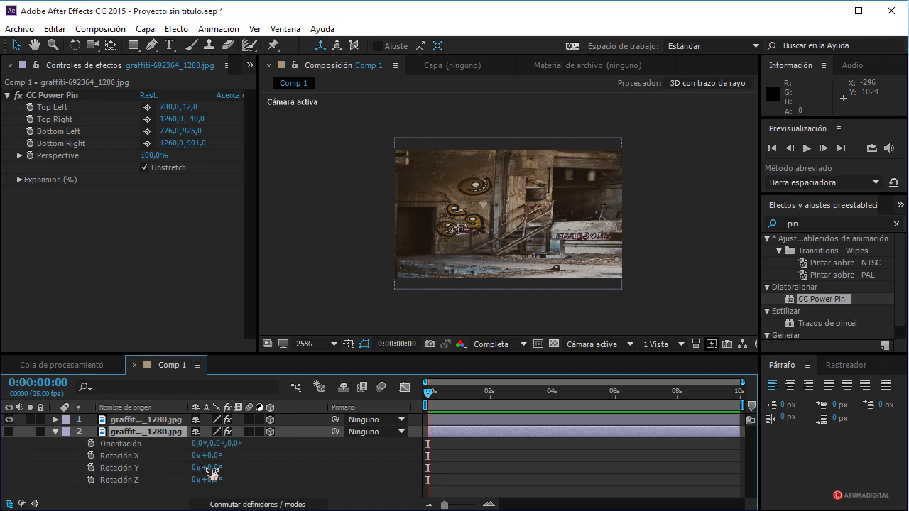
{"action": "left_click_drag", "start_coordinate": [213, 469], "coordinate": [222, 470]}
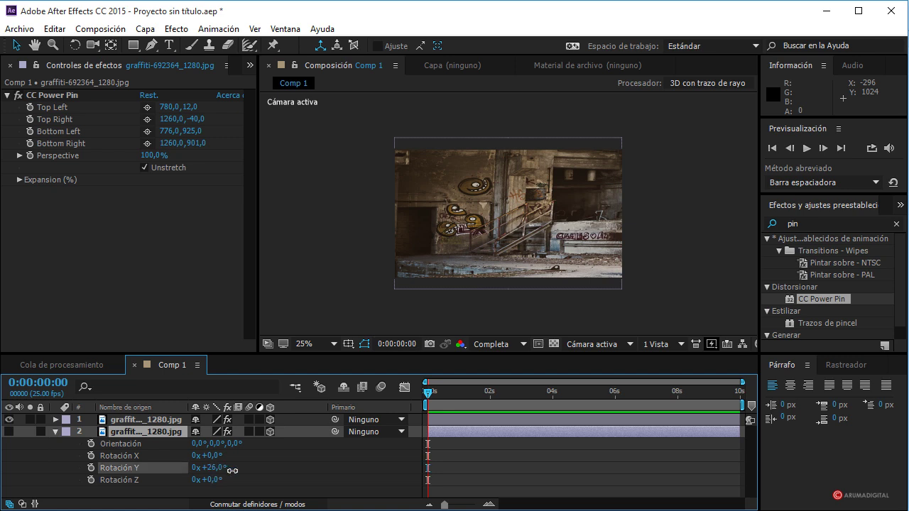
{"action": "left_click", "coordinate": [217, 468]}
{"action": "type", "text": "4"}
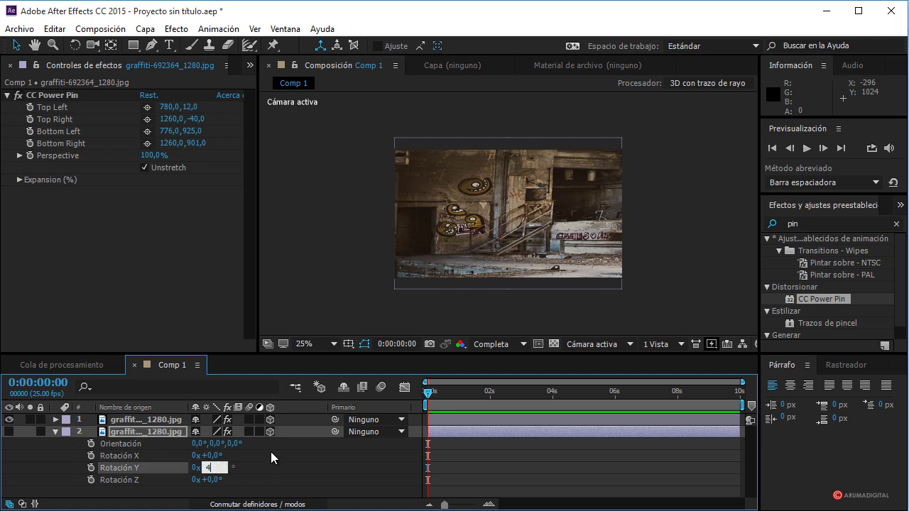
{"action": "type", "text": "+45"}
{"action": "key", "text": "Return"}
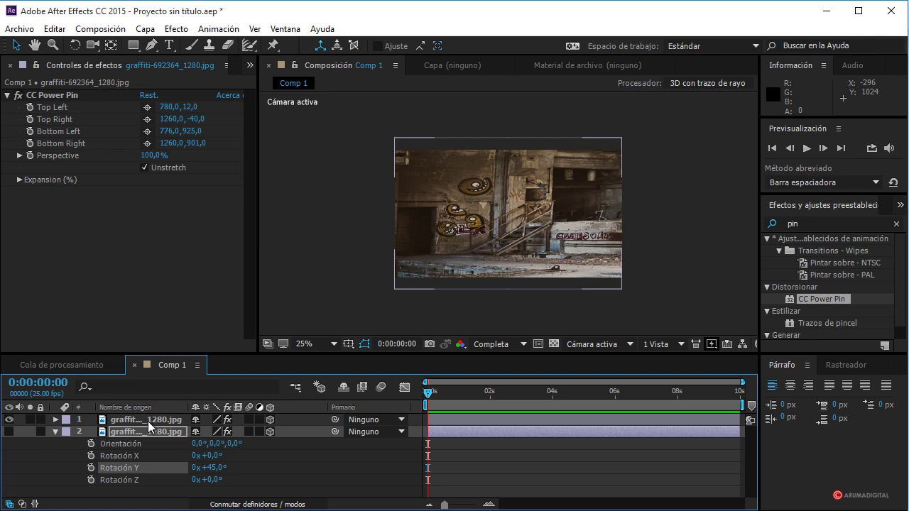
{"action": "left_click", "coordinate": [148, 421]}
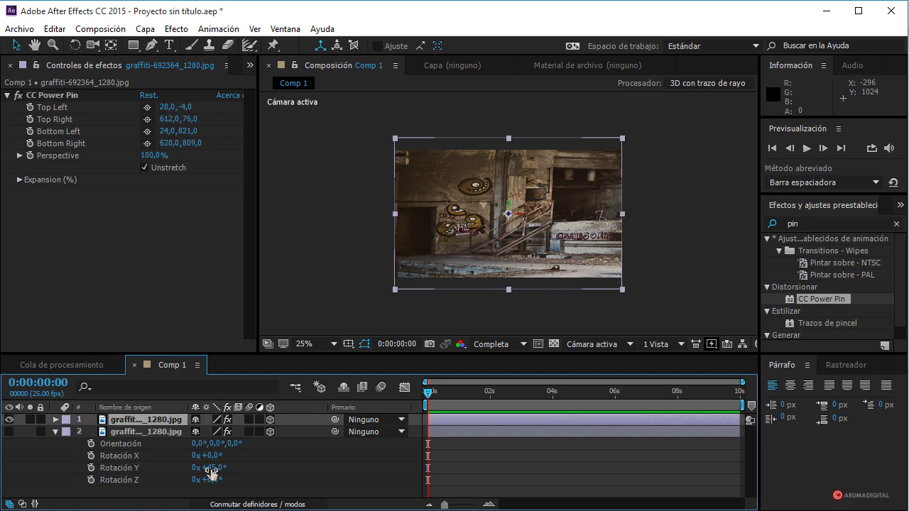
- Set layer 1's Y Rotation to -45°
{"action": "key", "text": "r"}
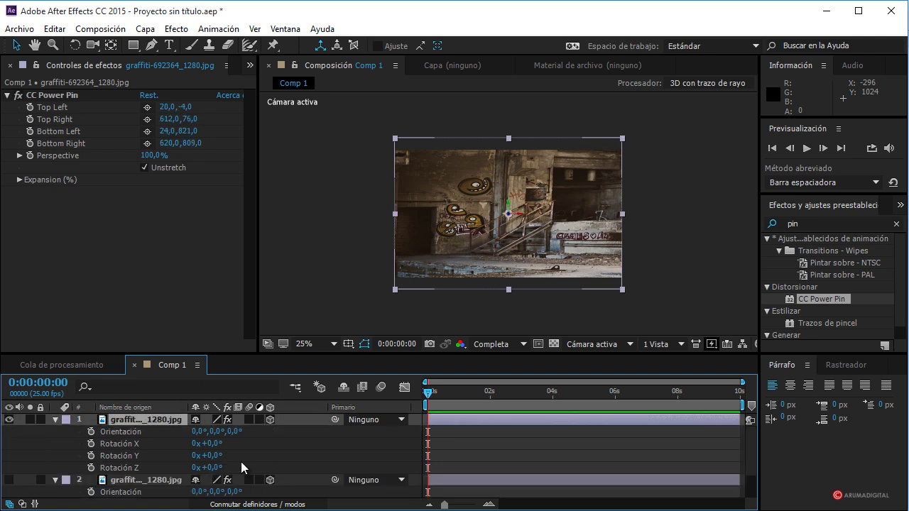
{"action": "left_click", "coordinate": [212, 455]}
{"action": "type", "text": "-24"}
{"action": "key", "text": "Return"}
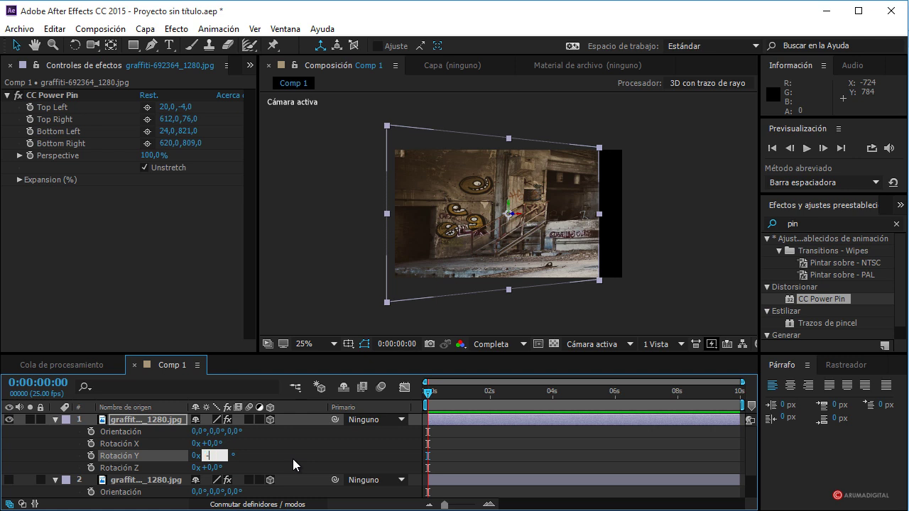
{"action": "type", "text": "-45"}
{"action": "key", "text": "Return"}
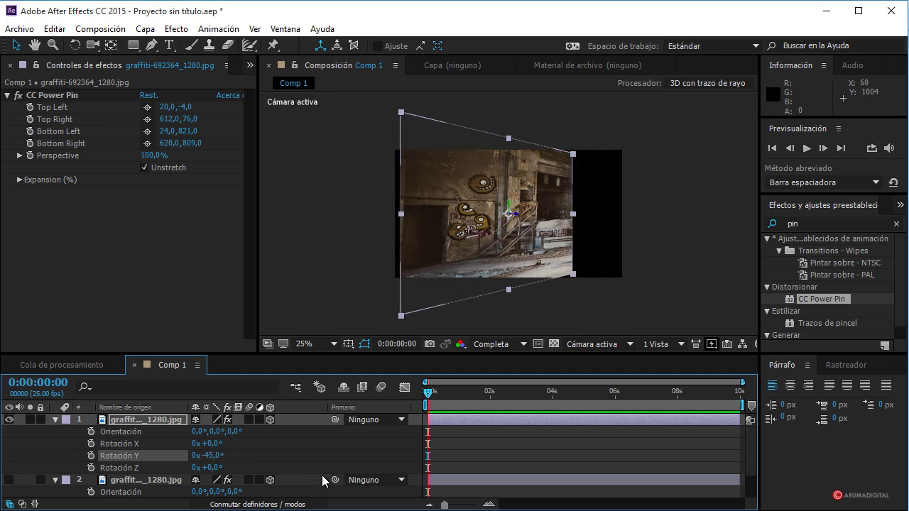
- Turn layer 2's visibility back on so both walls show
{"action": "scroll", "coordinate": [298, 456], "scroll_direction": "down", "scroll_amount": 2}
{"action": "scroll", "coordinate": [297, 456], "scroll_direction": "up", "scroll_amount": 2}
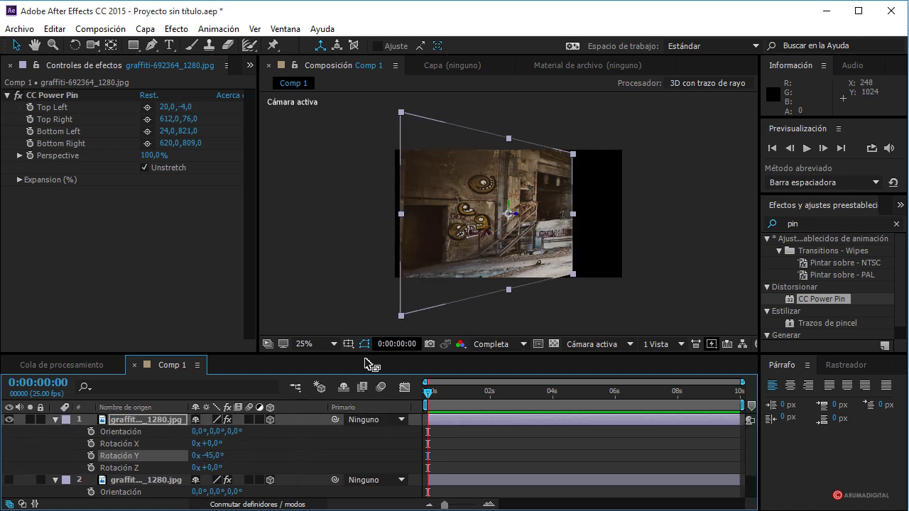
{"action": "left_click", "coordinate": [9, 480]}
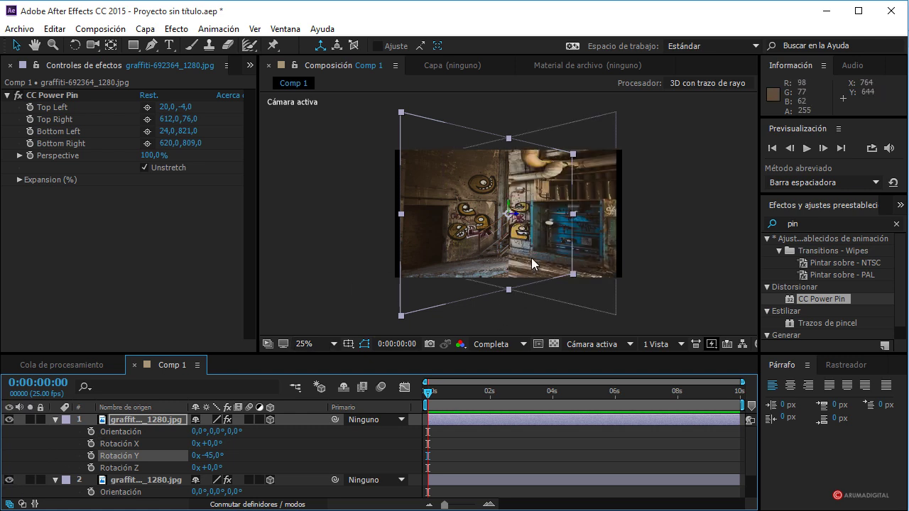
{"action": "left_click", "coordinate": [159, 418]}
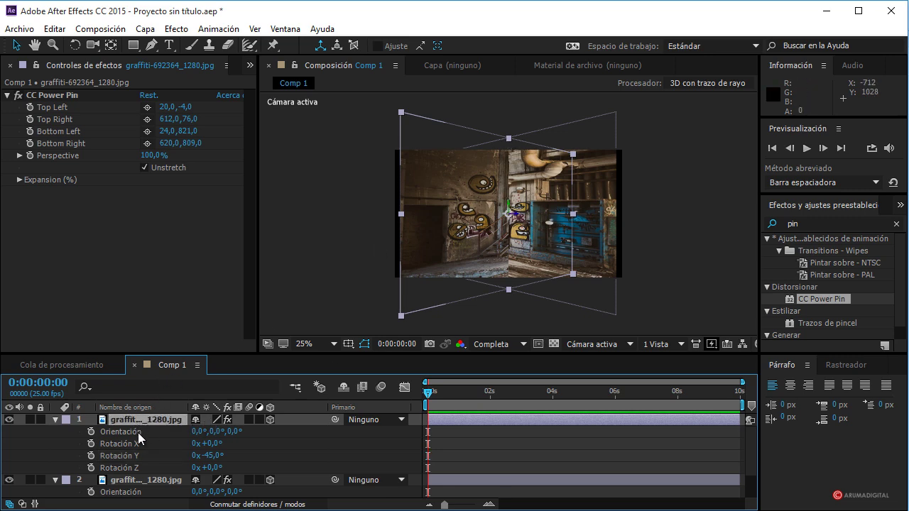
- Slide the walls apart to positions 156,360,0 and 1063,360,0 so they meet
{"action": "key", "text": "p"}
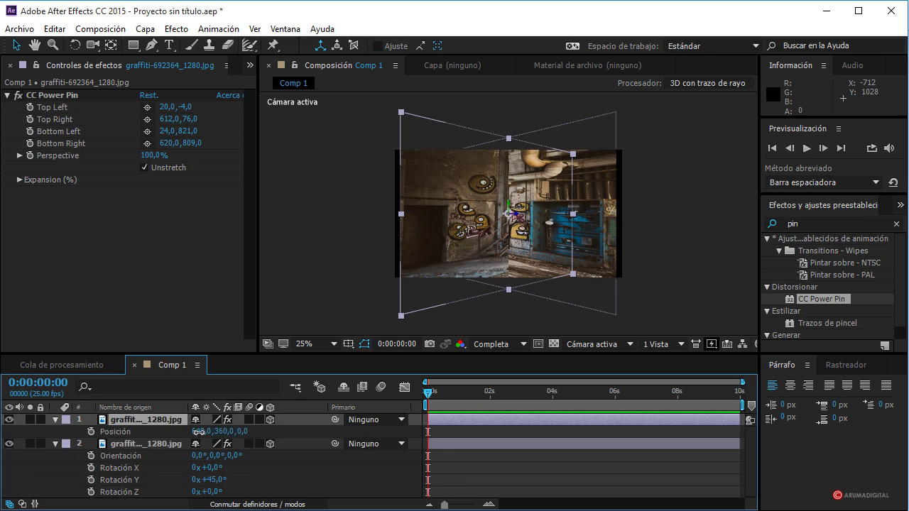
{"action": "mouse_move", "coordinate": [199, 431]}
{"action": "left_mouse_down"}
{"action": "mouse_move", "coordinate": [4, 436]}
{"action": "mouse_move", "coordinate": [62, 436]}
{"action": "left_mouse_up"}
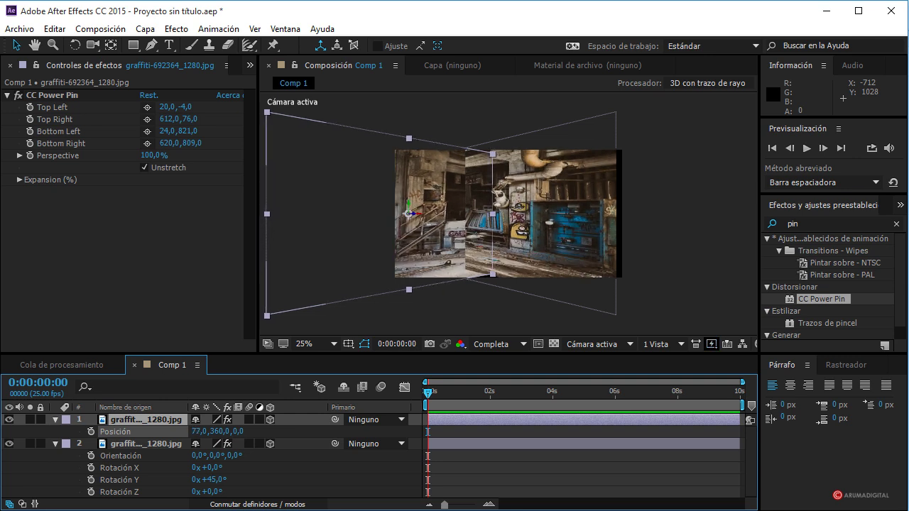
{"action": "left_click", "coordinate": [125, 448]}
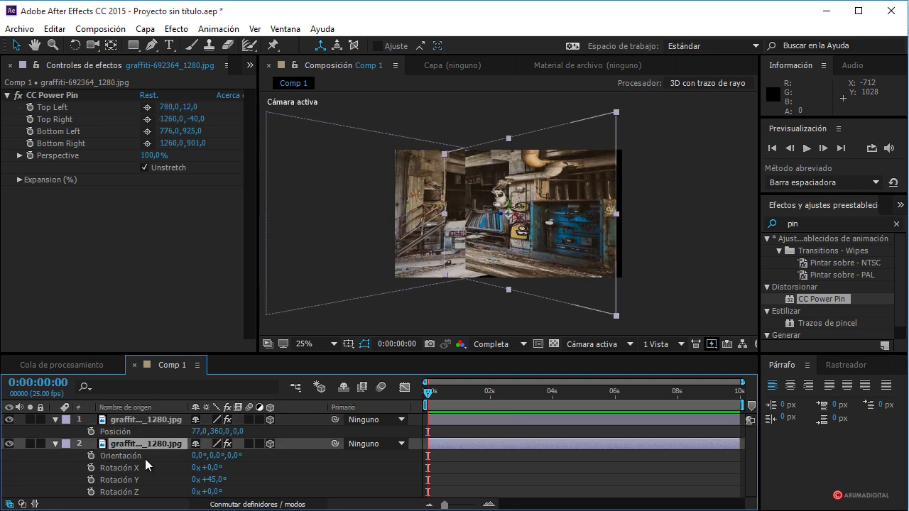
{"action": "key", "text": "p"}
{"action": "mouse_move", "coordinate": [198, 456]}
{"action": "left_mouse_down"}
{"action": "mouse_move", "coordinate": [449, 449]}
{"action": "mouse_move", "coordinate": [370, 457]}
{"action": "mouse_move", "coordinate": [498, 456]}
{"action": "left_mouse_up"}
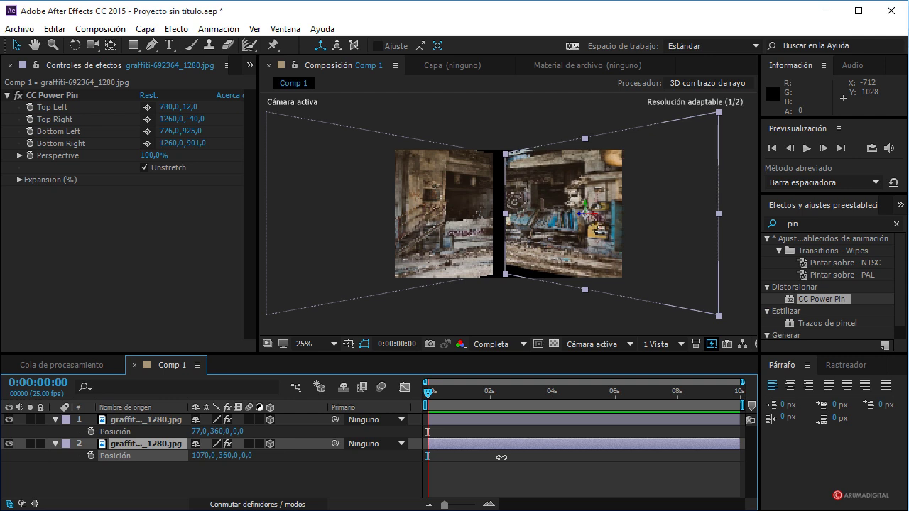
{"action": "left_click_drag", "start_coordinate": [498, 456], "coordinate": [495, 460]}
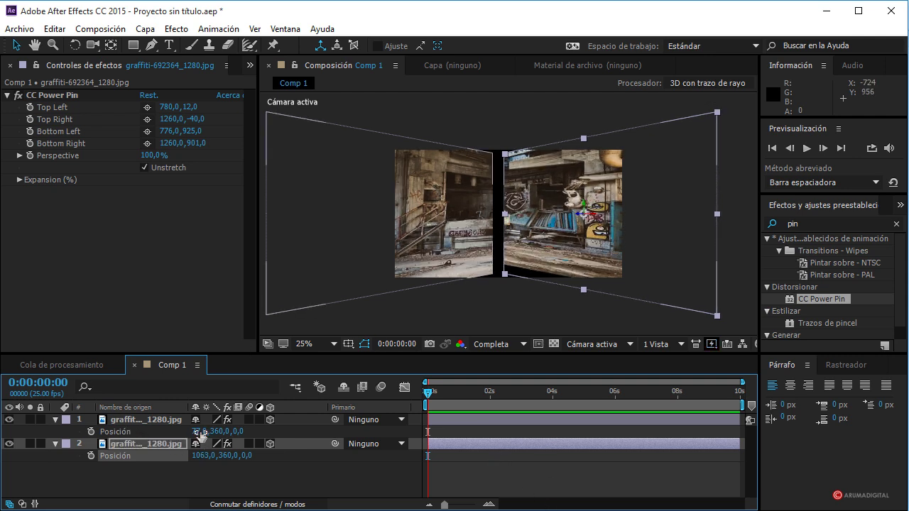
{"action": "left_click_drag", "start_coordinate": [199, 432], "coordinate": [277, 431]}
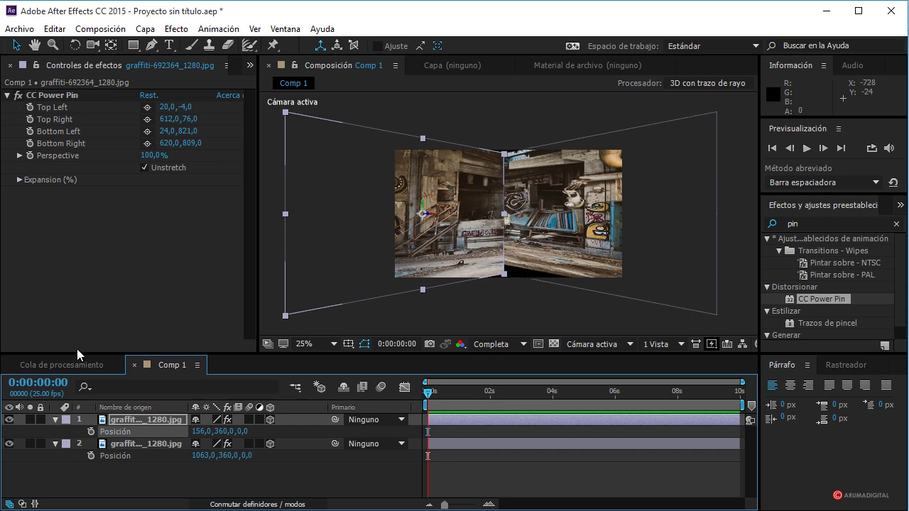
- Move the right wall's Bottom Left pin to 771,9,850,1 and bring the Project panel forward
{"action": "left_click", "coordinate": [136, 442]}
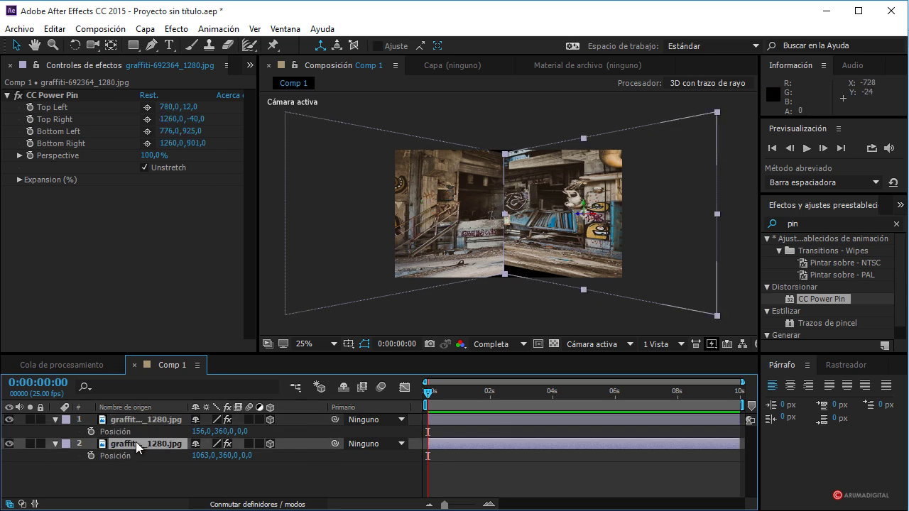
{"action": "left_click", "coordinate": [69, 96]}
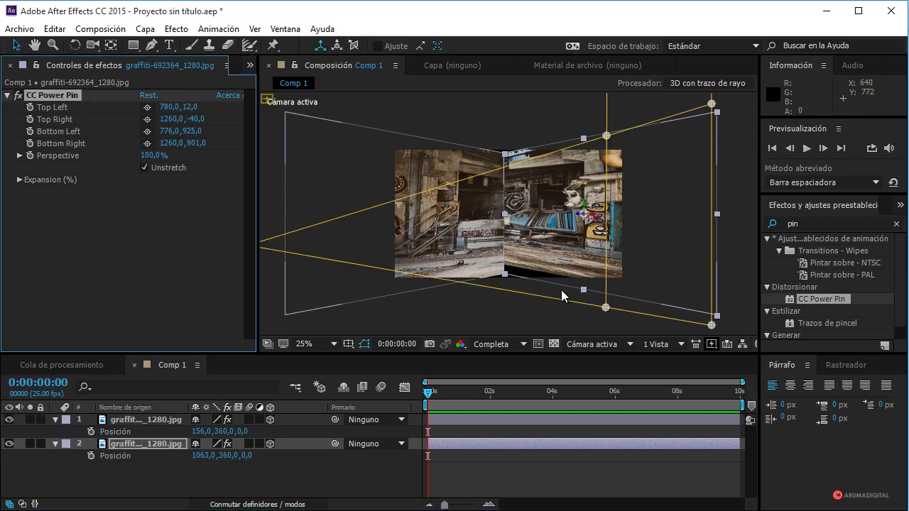
{"action": "left_click_drag", "start_coordinate": [606, 304], "coordinate": [605, 294]}
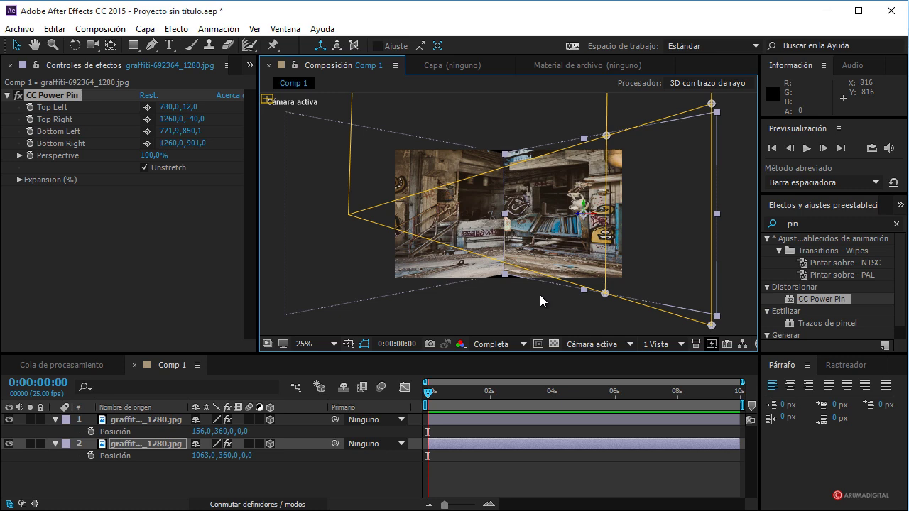
{"action": "key", "text": "period"}
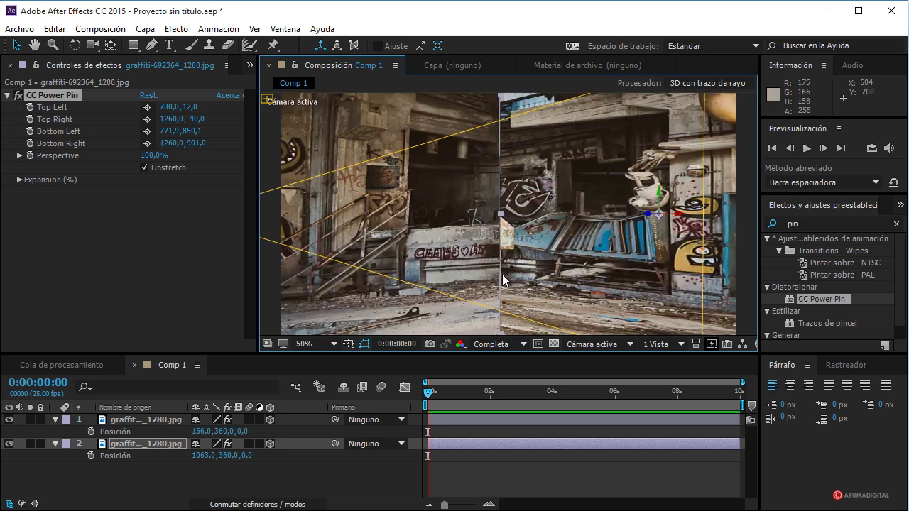
{"action": "key", "text": "comma"}
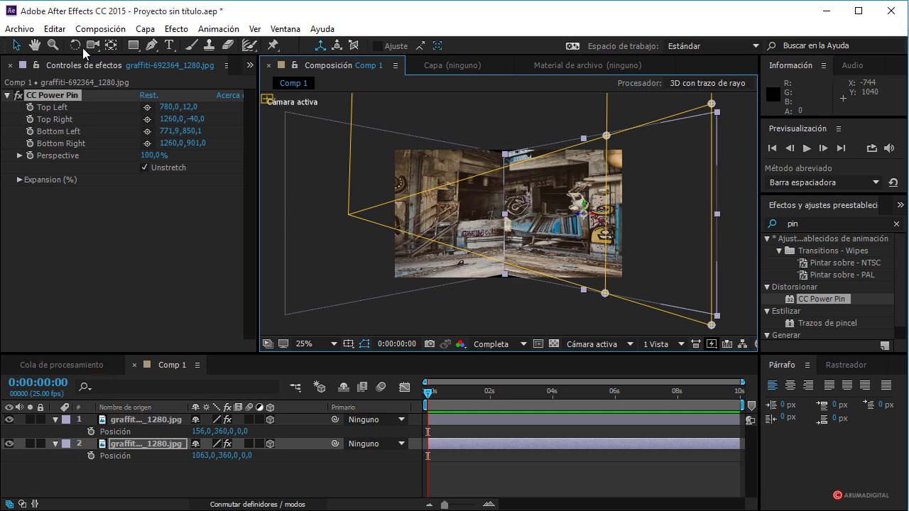
{"action": "left_click", "coordinate": [250, 65]}
{"action": "left_click", "coordinate": [274, 84]}
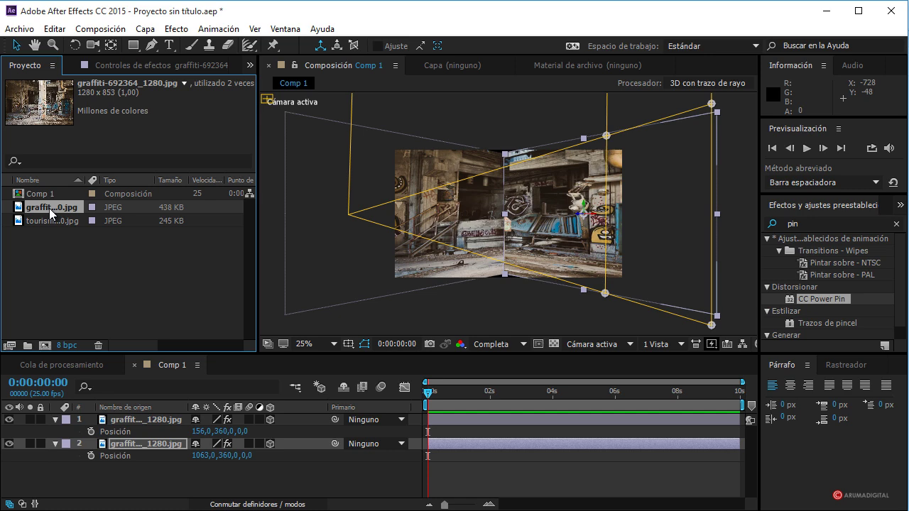
- Add a third graffiti copy on top and draw a closed pen mask around the pillar
{"action": "left_click_drag", "start_coordinate": [49, 208], "coordinate": [44, 193]}
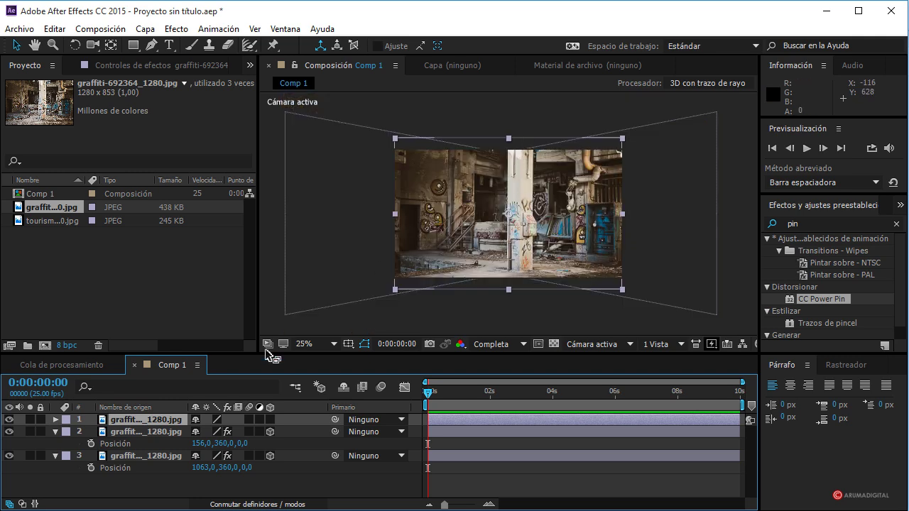
{"action": "left_click", "coordinate": [152, 51]}
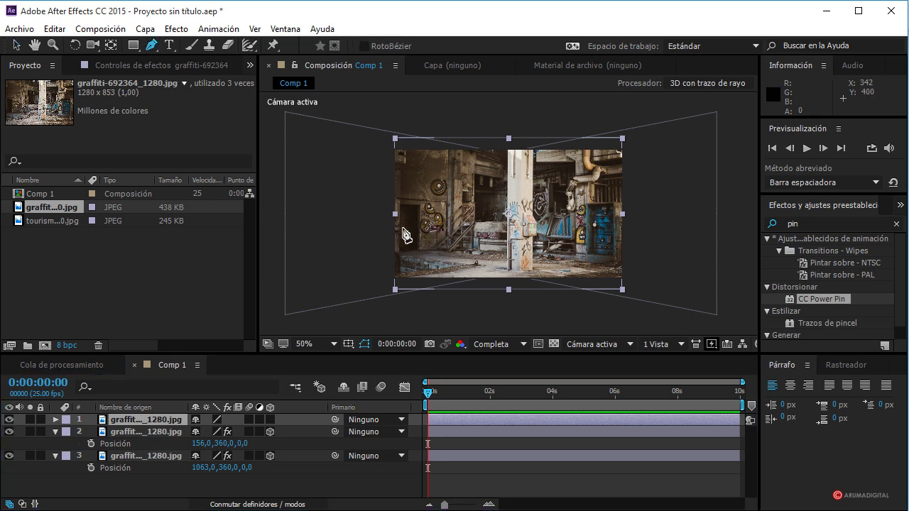
{"action": "key", "text": "period"}
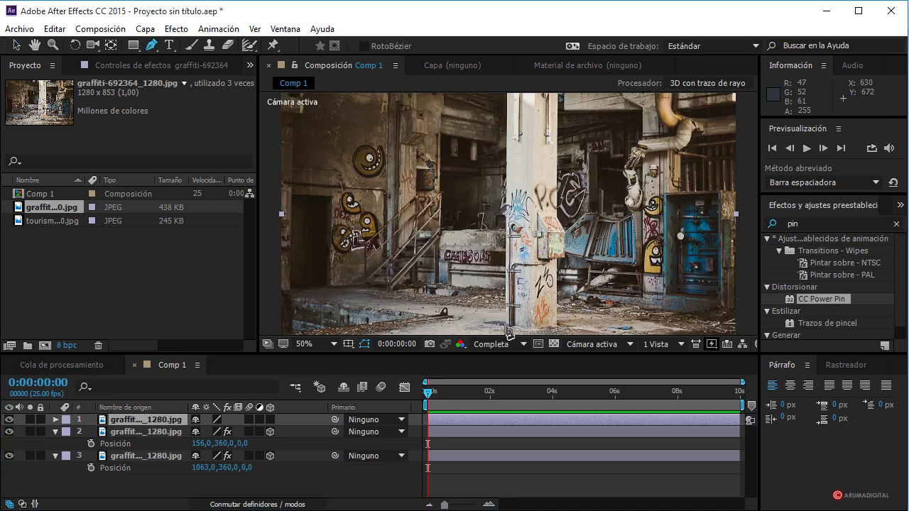
{"action": "left_click", "coordinate": [504, 324]}
{"action": "left_click", "coordinate": [531, 331]}
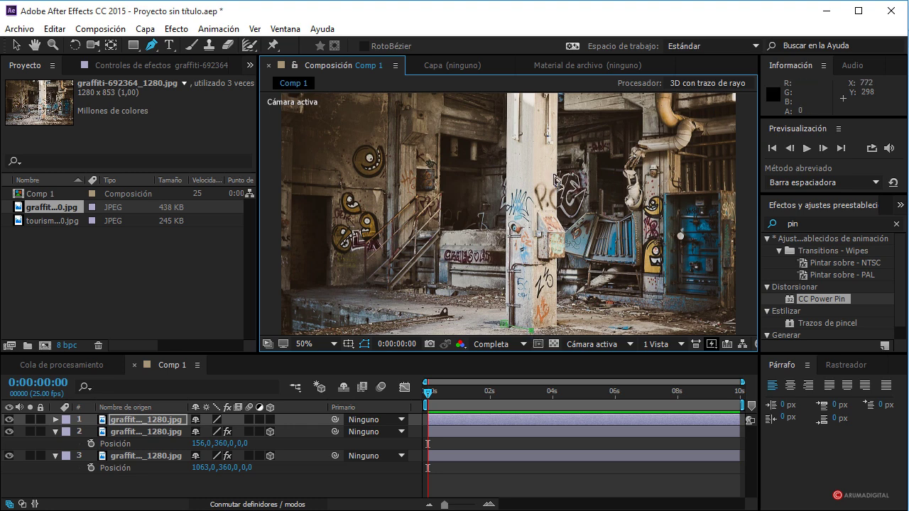
{"action": "scroll", "coordinate": [539, 128], "scroll_direction": "up", "scroll_amount": 2}
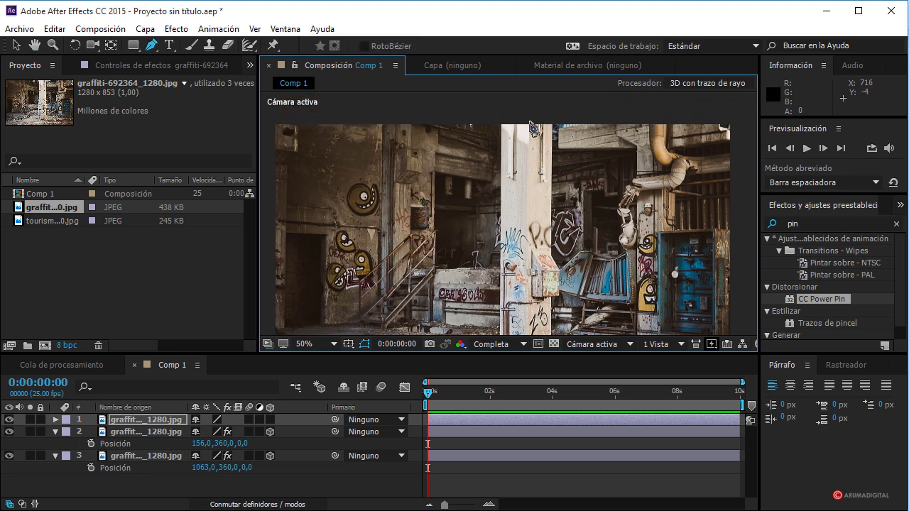
{"action": "left_click", "coordinate": [528, 120]}
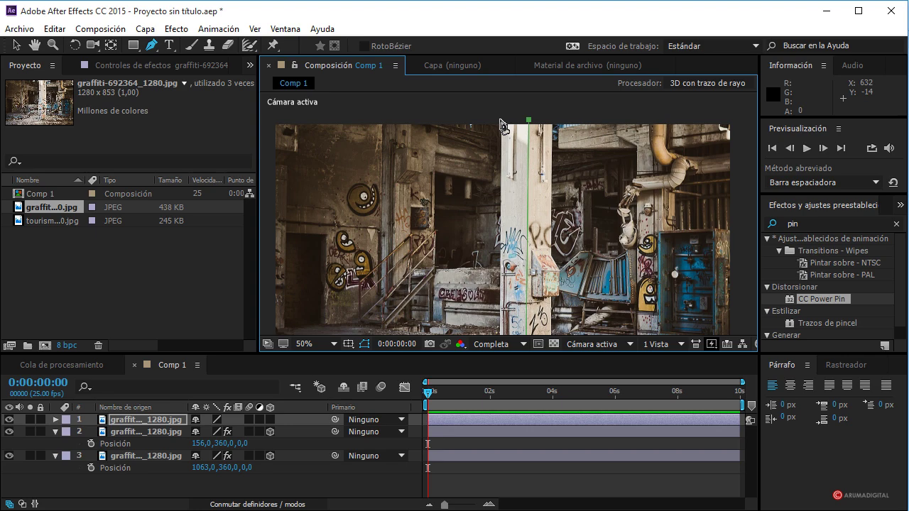
{"action": "scroll", "coordinate": [501, 126], "scroll_direction": "down", "scroll_amount": 6}
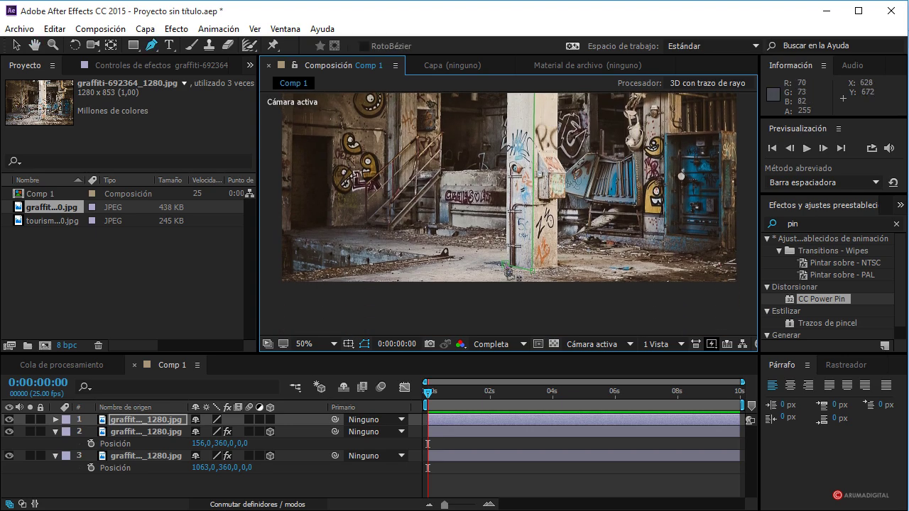
{"action": "left_click", "coordinate": [508, 271]}
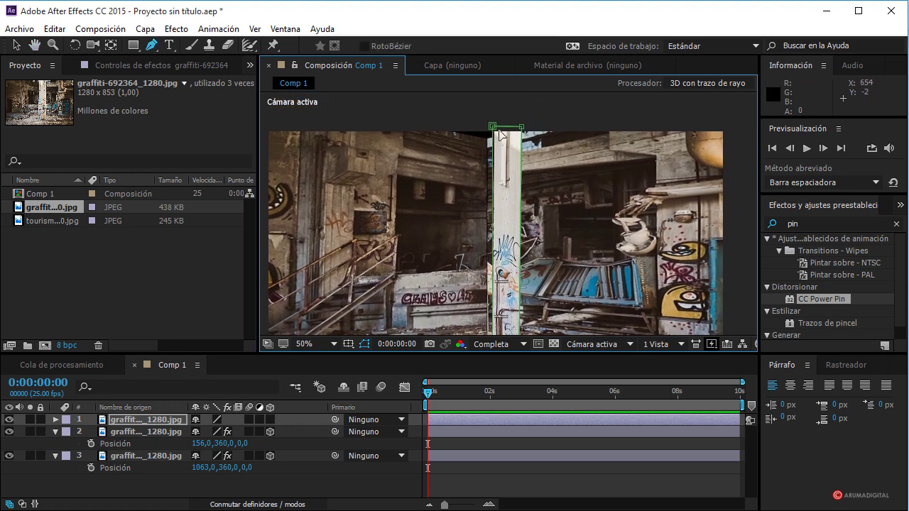
{"action": "left_click_drag", "start_coordinate": [494, 128], "coordinate": [496, 127]}
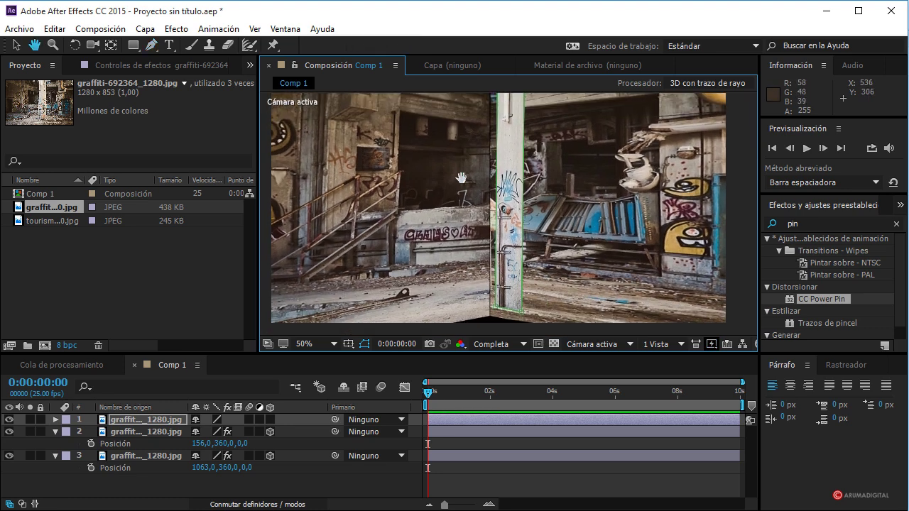
- Make the pillar layer 3D with a 45° Y Rotation
{"action": "left_click", "coordinate": [126, 417]}
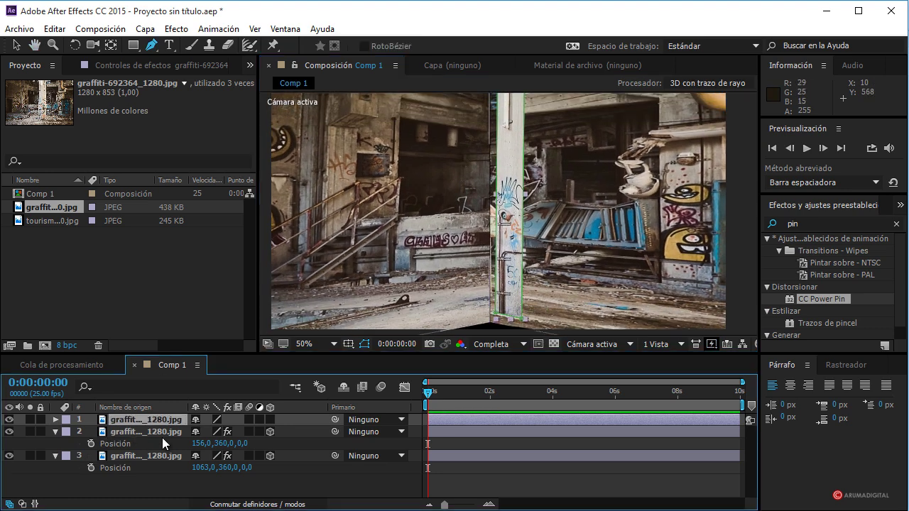
{"action": "left_click", "coordinate": [270, 420]}
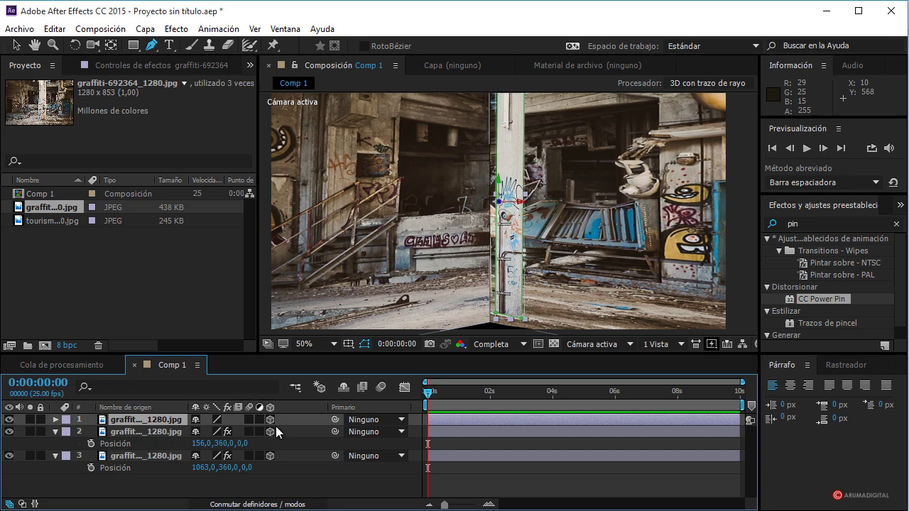
{"action": "key", "text": "r"}
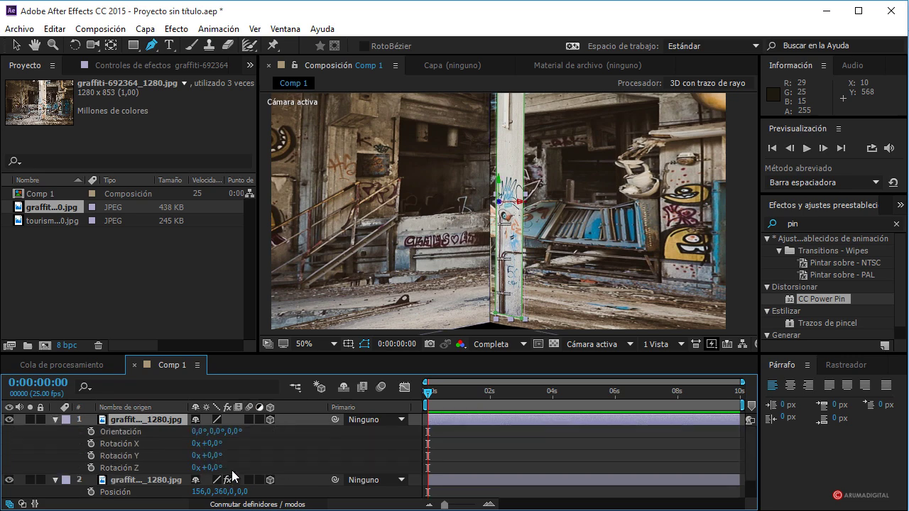
{"action": "mouse_move", "coordinate": [215, 455]}
{"action": "left_mouse_down"}
{"action": "mouse_move", "coordinate": [236, 448]}
{"action": "mouse_move", "coordinate": [217, 456]}
{"action": "left_mouse_up"}
{"action": "left_click", "coordinate": [210, 455]}
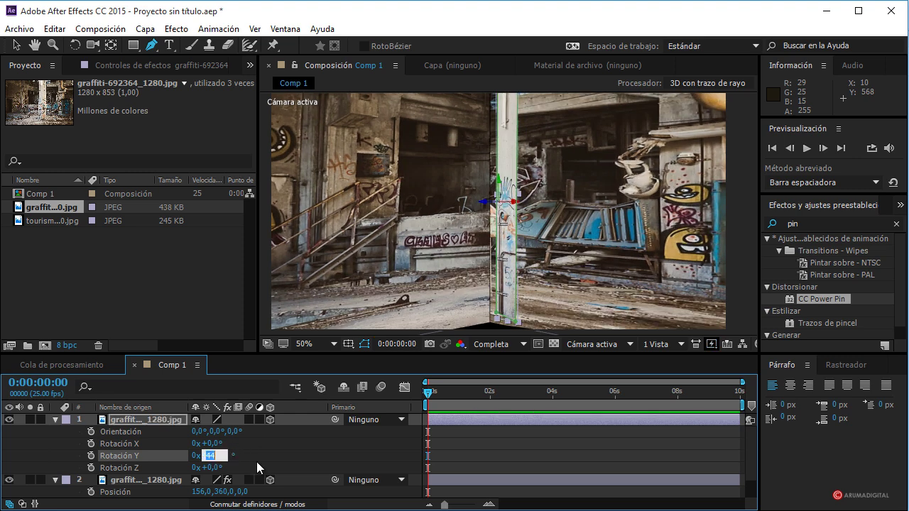
{"action": "type", "text": "45"}
{"action": "key", "text": "Return"}
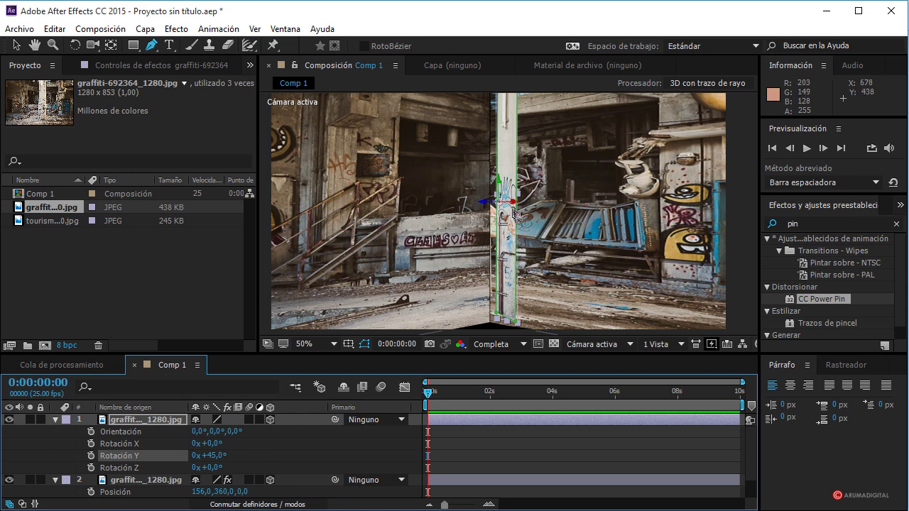
{"action": "left_click", "coordinate": [135, 422]}
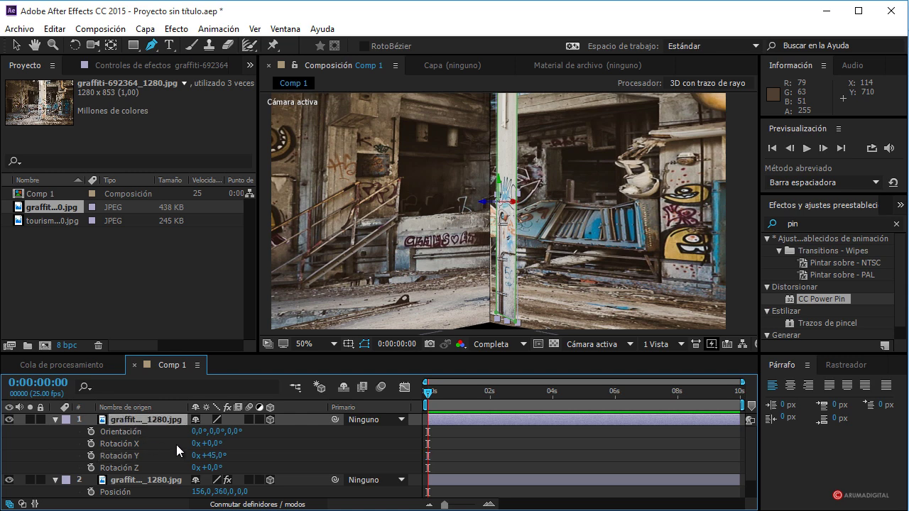
- Stretch the pillar's X scale to 204% and switch to the Top view
{"action": "key", "text": "s"}
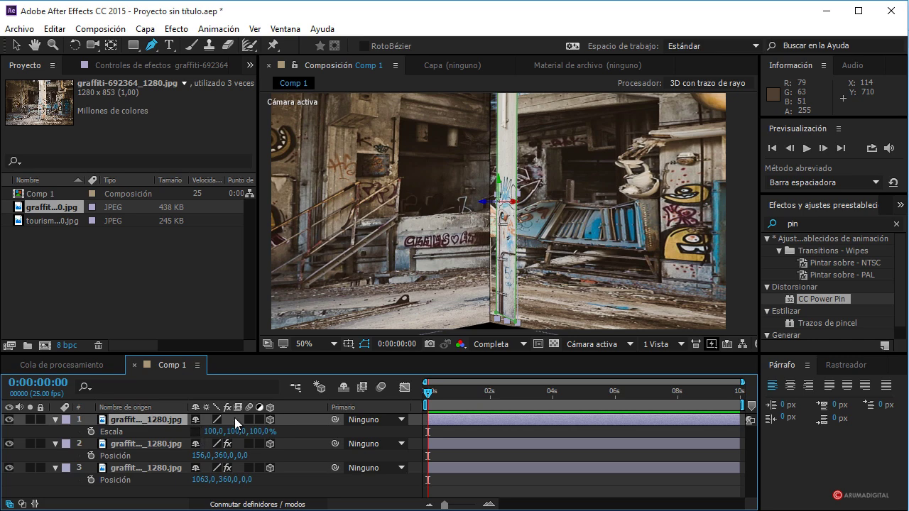
{"action": "left_click_drag", "start_coordinate": [213, 431], "coordinate": [285, 430]}
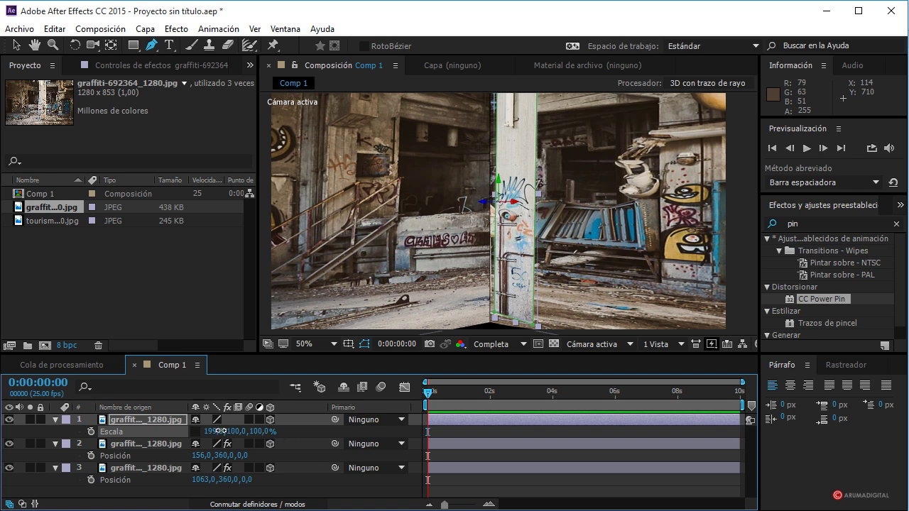
{"action": "left_click_drag", "start_coordinate": [221, 431], "coordinate": [224, 430]}
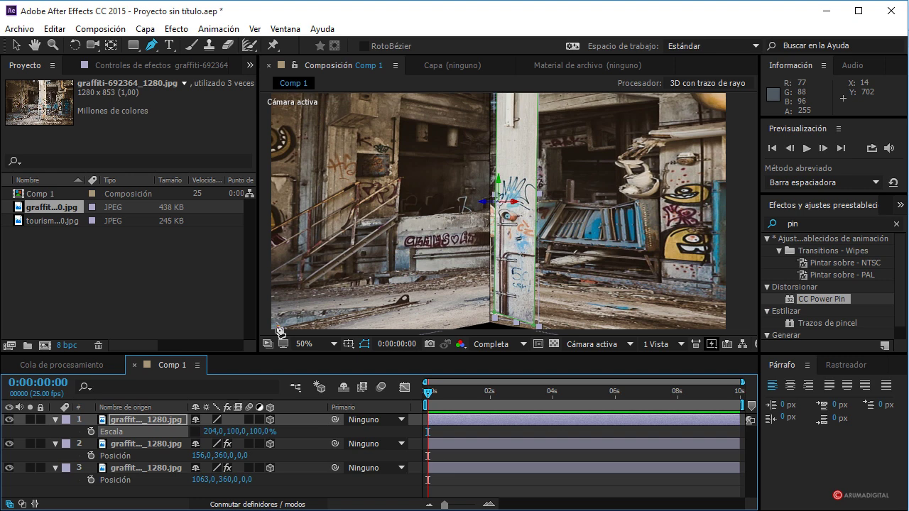
{"action": "left_click", "coordinate": [594, 344]}
{"action": "left_click", "coordinate": [595, 417]}
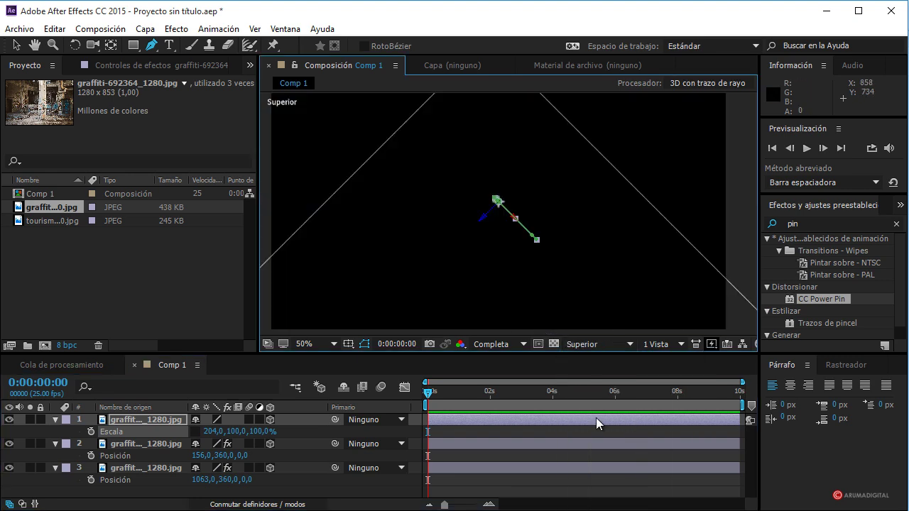
- Zoom out, shift the left wall along X to 218, and move the right wall inward
{"action": "key", "text": "comma"}
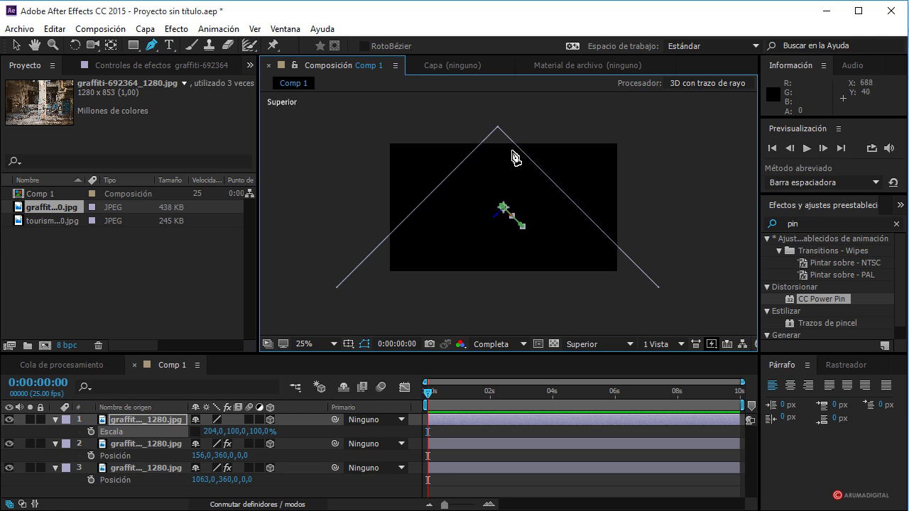
{"action": "left_click", "coordinate": [132, 445]}
{"action": "left_click_drag", "start_coordinate": [200, 455], "coordinate": [241, 455]}
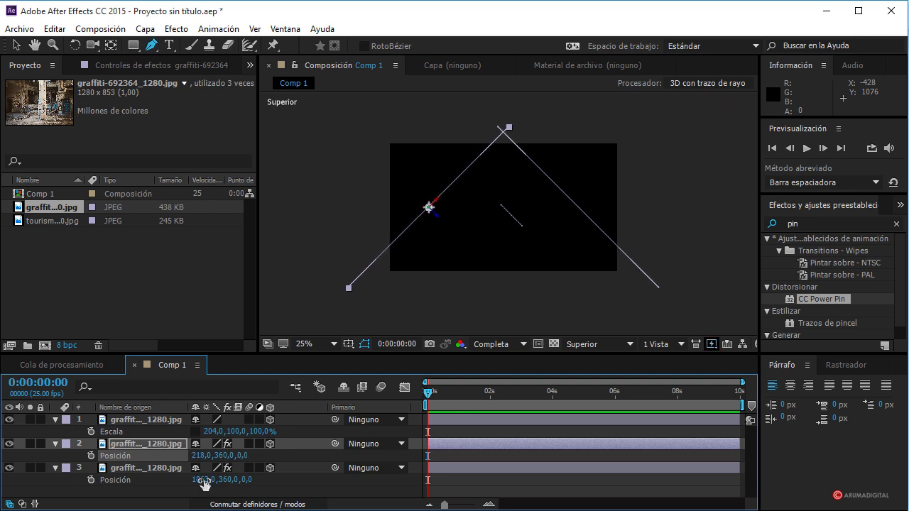
{"action": "left_click_drag", "start_coordinate": [203, 480], "coordinate": [232, 478]}
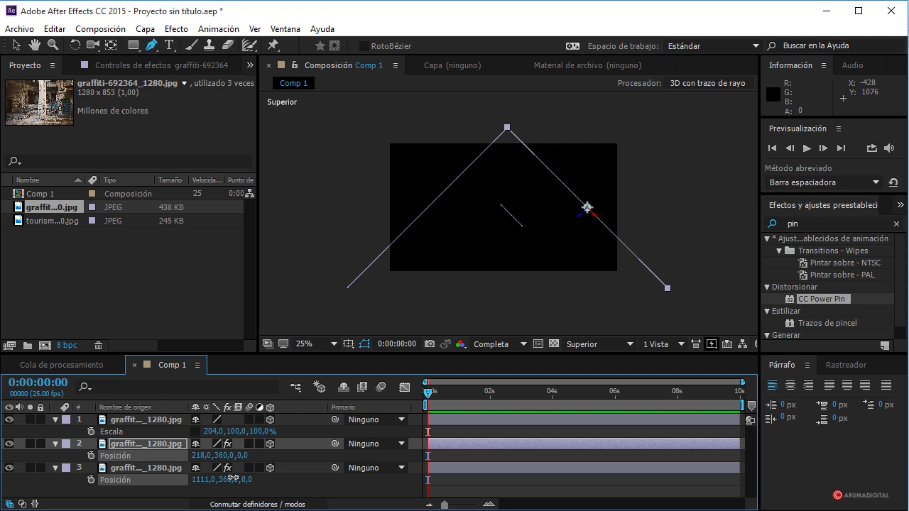
{"action": "left_click", "coordinate": [232, 478]}
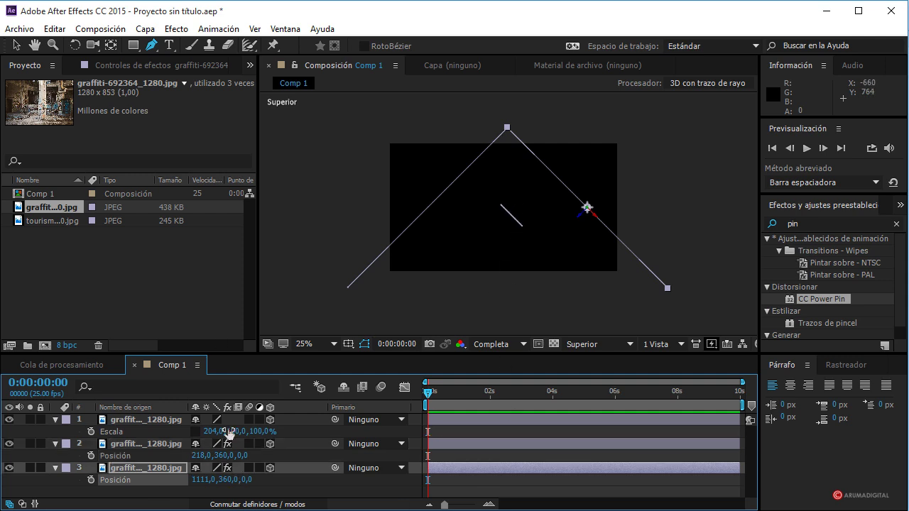
- Move the top graffiti layer to Position 567, 360, 105, left and back in depth
{"action": "left_click", "coordinate": [168, 420]}
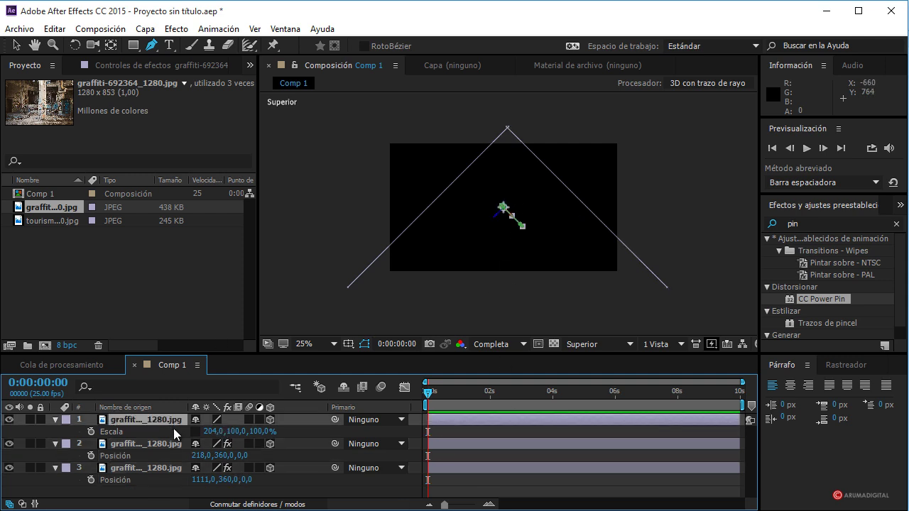
{"action": "key", "text": "p"}
{"action": "left_click_drag", "start_coordinate": [206, 431], "coordinate": [165, 431]}
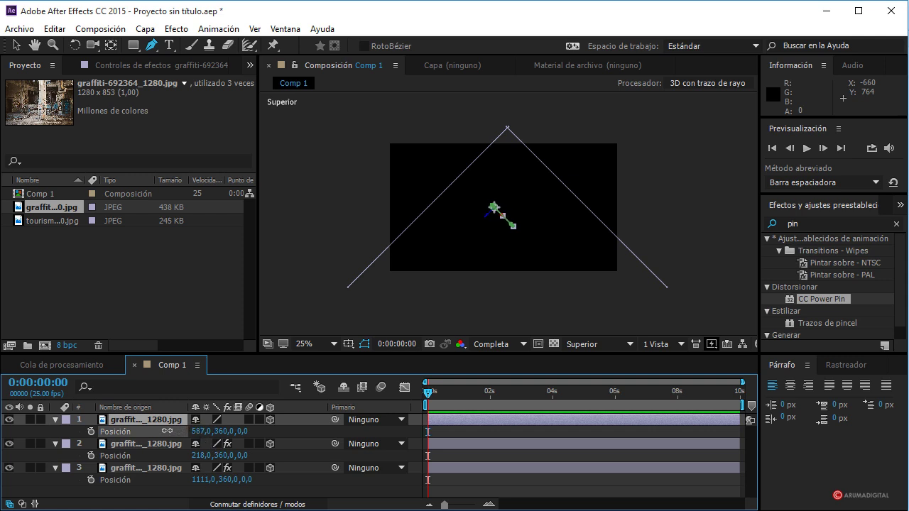
{"action": "mouse_move", "coordinate": [241, 433]}
{"action": "left_mouse_down"}
{"action": "mouse_move", "coordinate": [330, 434]}
{"action": "mouse_move", "coordinate": [319, 433]}
{"action": "left_mouse_up"}
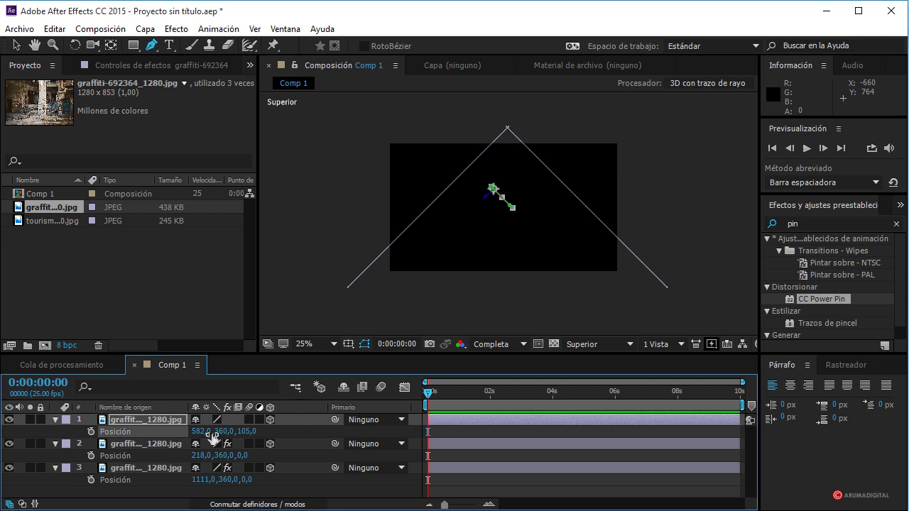
{"action": "left_click_drag", "start_coordinate": [204, 436], "coordinate": [193, 432]}
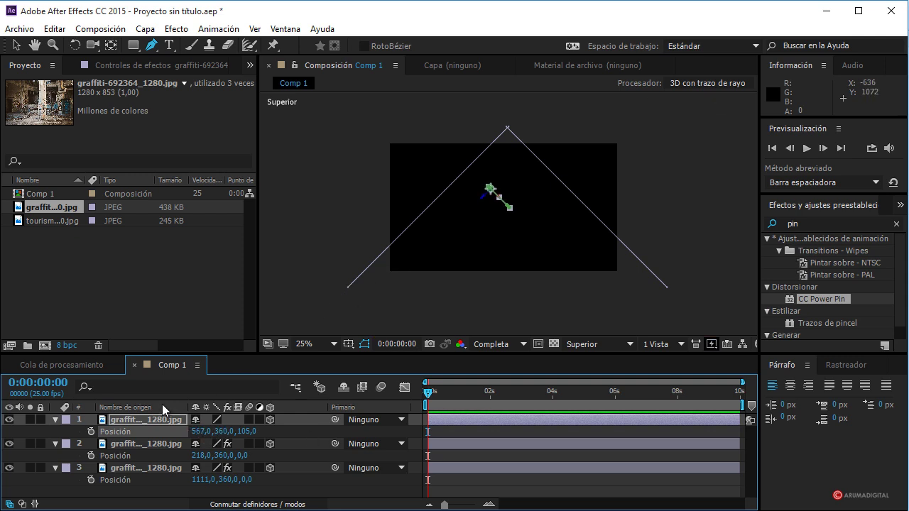
- Add the graffiti photo as a new top layer and hide layers 2, 3 and 4
{"action": "left_click", "coordinate": [49, 194]}
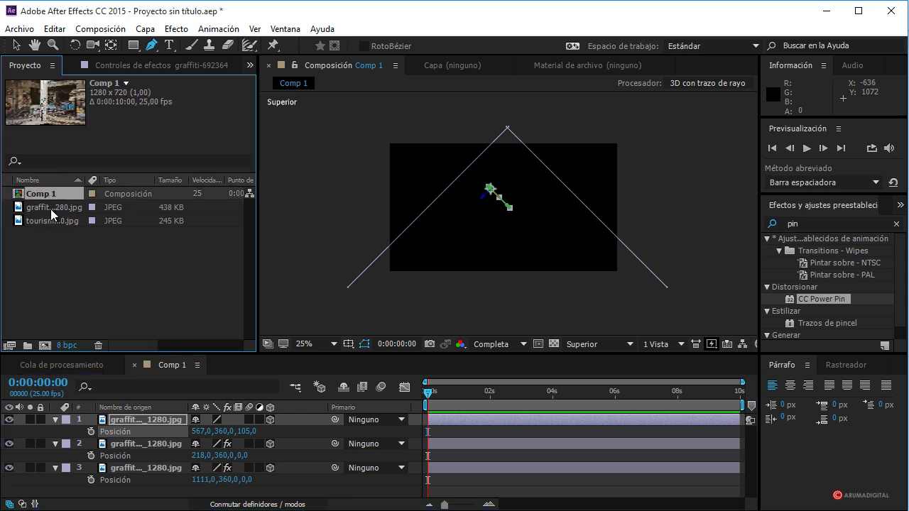
{"action": "left_click_drag", "start_coordinate": [50, 207], "coordinate": [55, 423]}
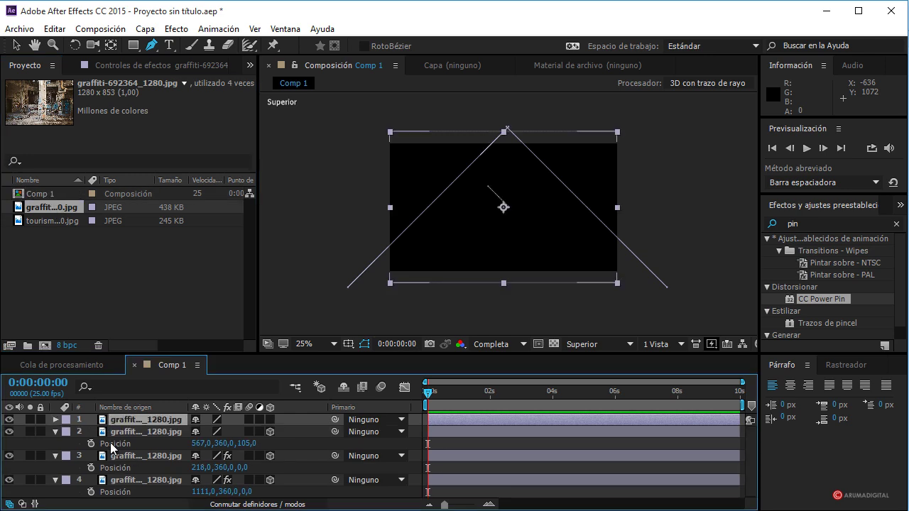
{"action": "left_click", "coordinate": [56, 430]}
{"action": "left_click", "coordinate": [10, 431]}
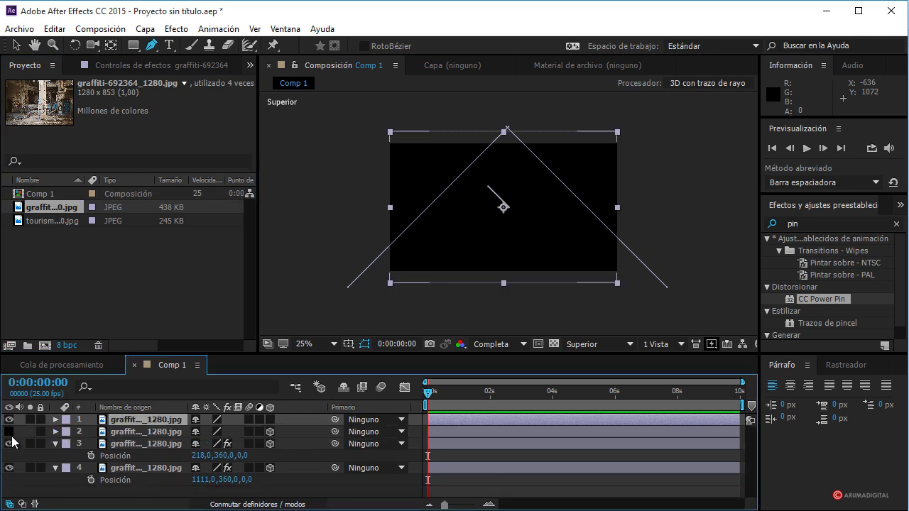
{"action": "left_click", "coordinate": [9, 443]}
{"action": "left_click", "coordinate": [9, 468]}
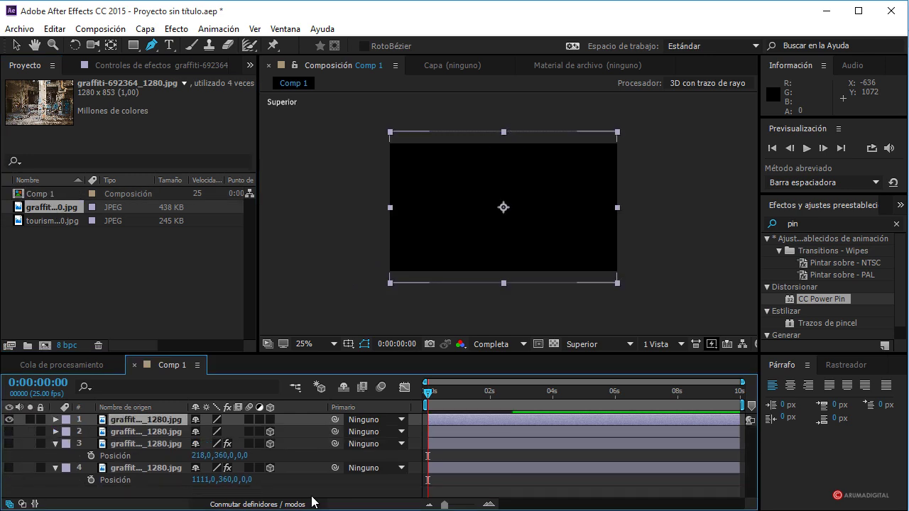
- Switch the 3D view to Cámara activa at 50% zoom and begin renaming the new layer
{"action": "left_click", "coordinate": [595, 346]}
{"action": "left_click", "coordinate": [604, 363]}
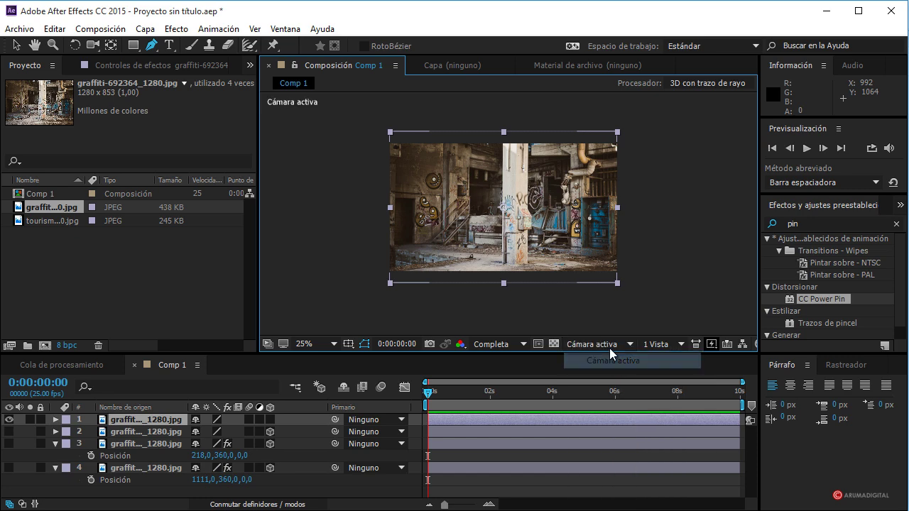
{"action": "key", "text": "period"}
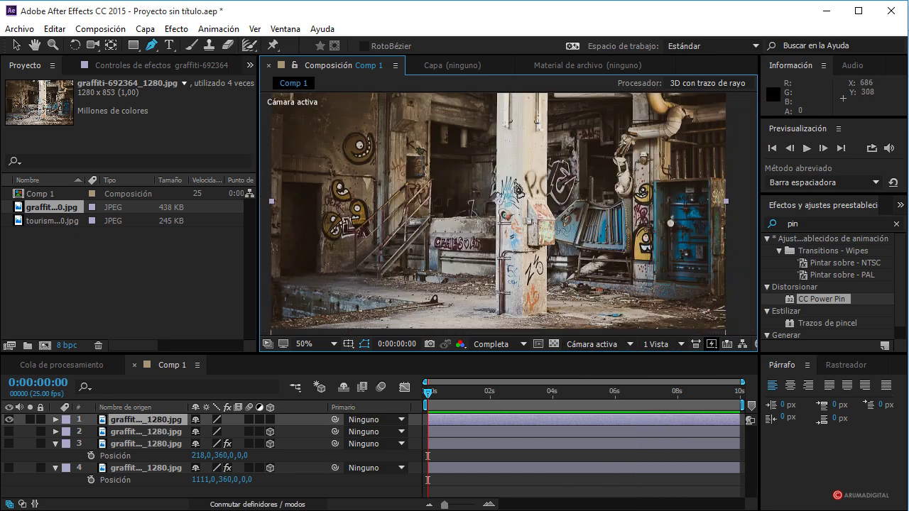
{"action": "key", "text": "comma"}
{"action": "key", "text": "period"}
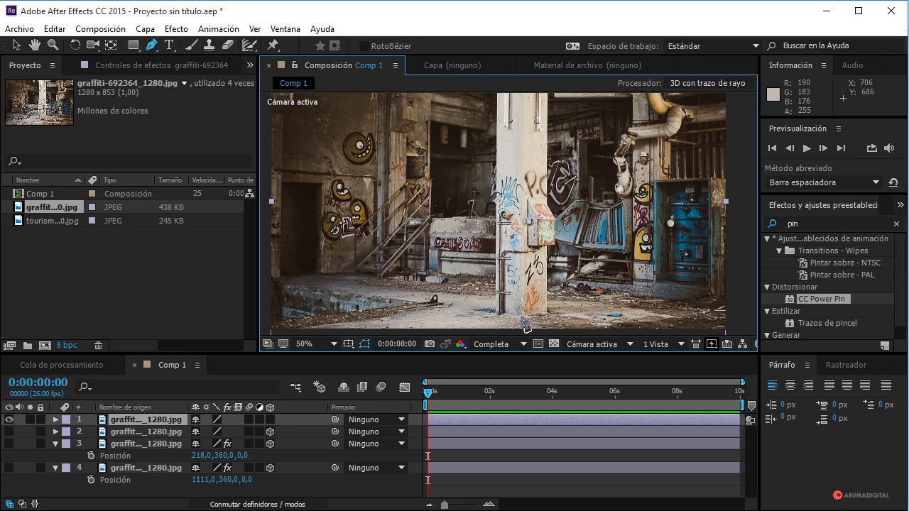
{"action": "key", "text": "Return"}
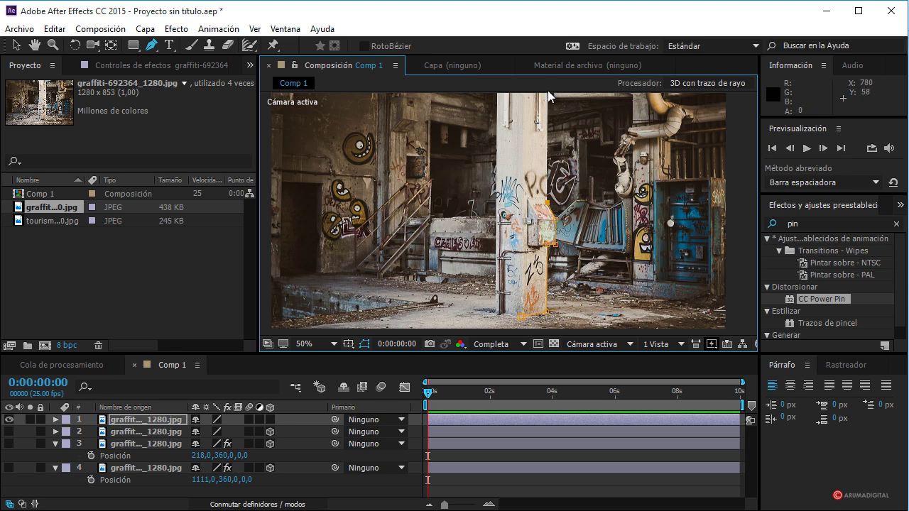
- Draw a closed Pen mask around the central pillar of the new layer
{"action": "scroll", "coordinate": [554, 117], "scroll_direction": "up", "scroll_amount": 3}
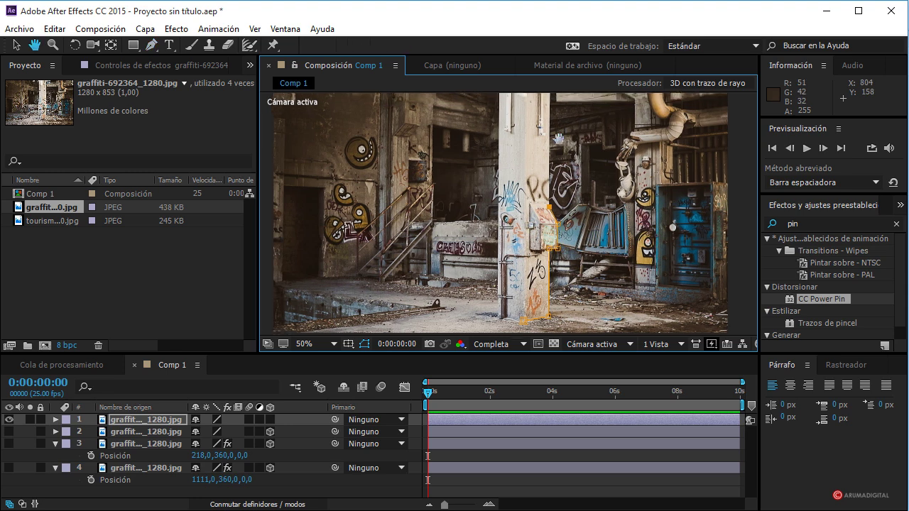
{"action": "left_click", "coordinate": [550, 112]}
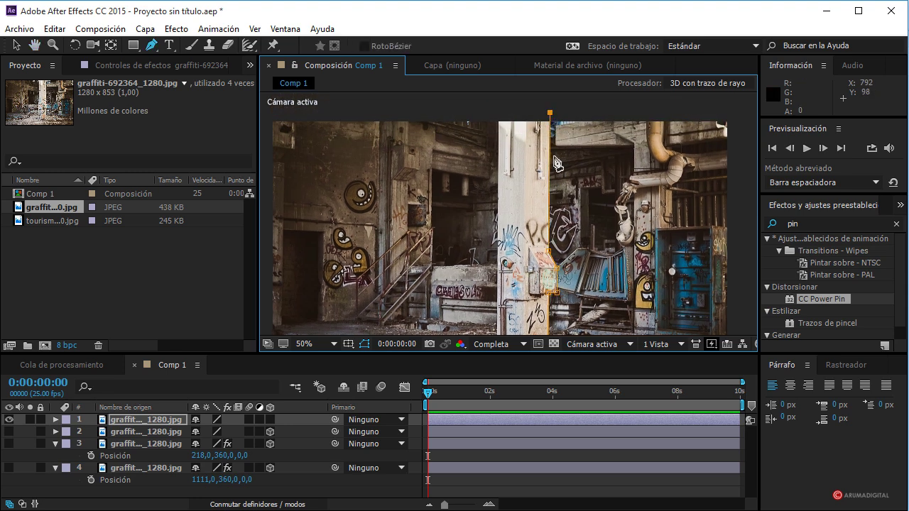
{"action": "scroll", "coordinate": [529, 117], "scroll_direction": "down", "scroll_amount": 5}
{"action": "left_click", "coordinate": [552, 293]}
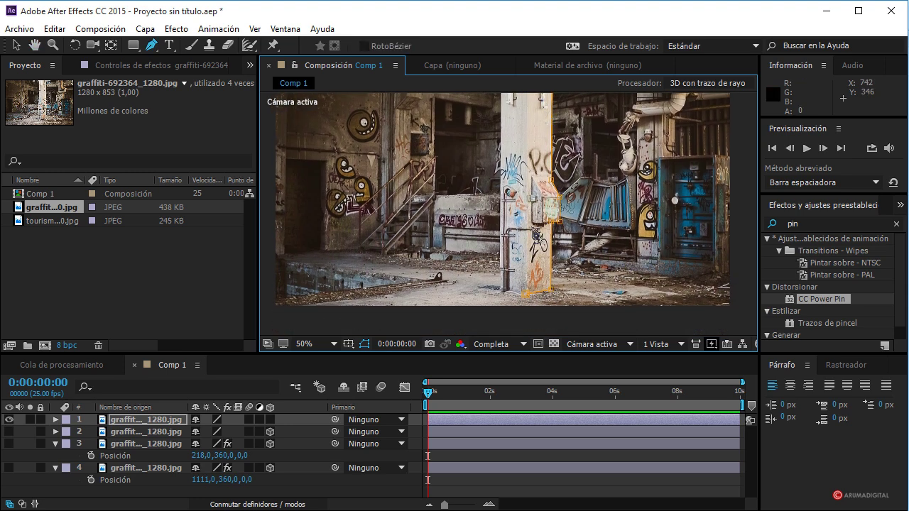
{"action": "left_click", "coordinate": [525, 295]}
{"action": "left_click", "coordinate": [526, 296]}
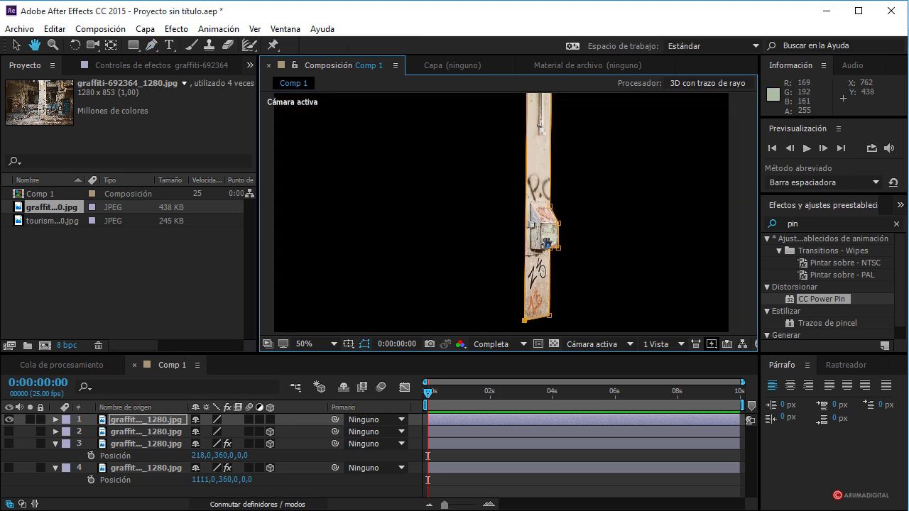
{"action": "mouse_move", "coordinate": [548, 210]}
{"action": "left_mouse_down"}
{"action": "mouse_move", "coordinate": [548, 252]}
{"action": "mouse_move", "coordinate": [583, 217]}
{"action": "left_mouse_up"}
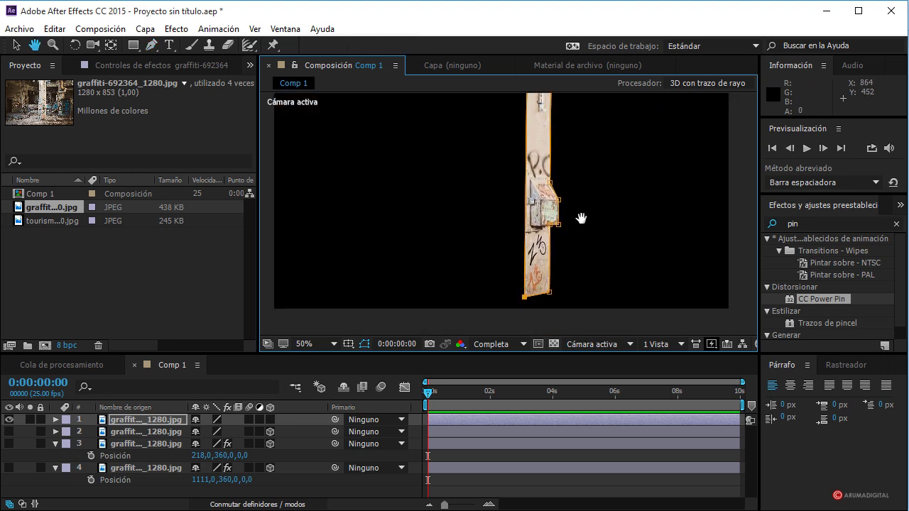
- Make the pillar layer 3D and set its Y Rotation to -45°
{"action": "left_click", "coordinate": [146, 421]}
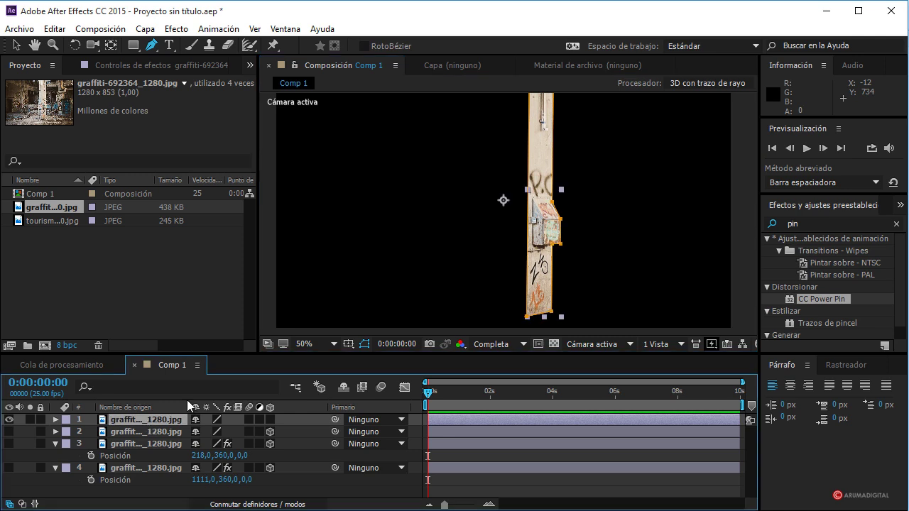
{"action": "left_click", "coordinate": [269, 419]}
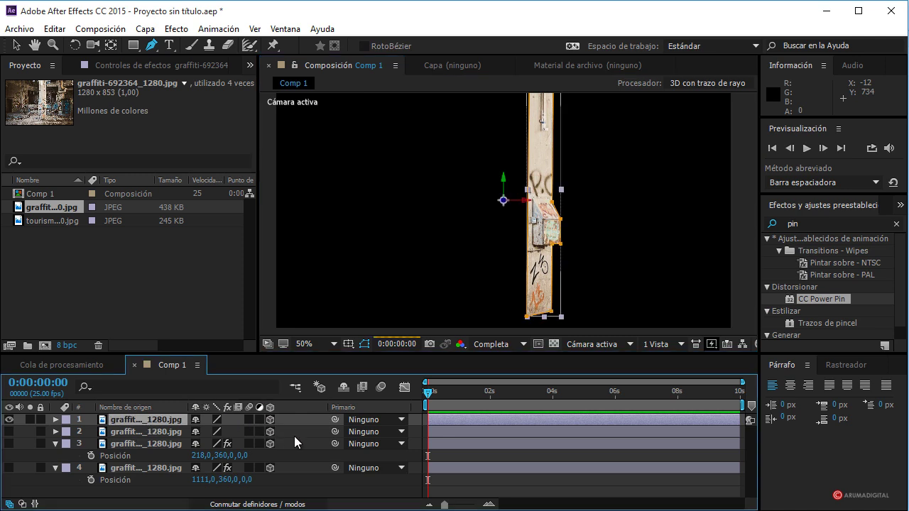
{"action": "key", "text": "r"}
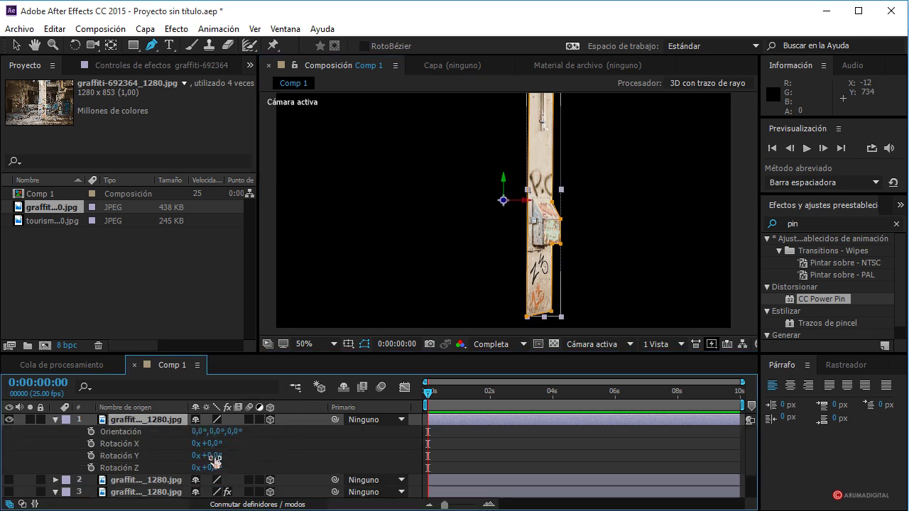
{"action": "left_click_drag", "start_coordinate": [215, 459], "coordinate": [189, 460]}
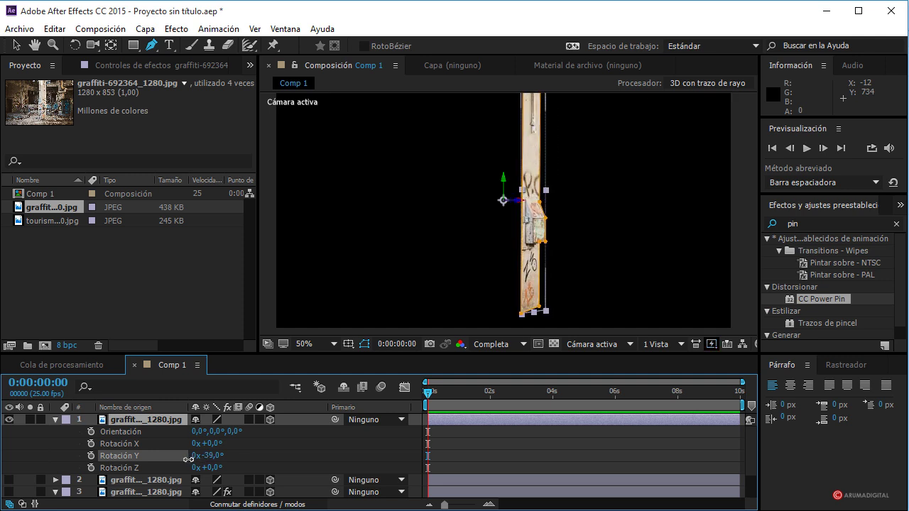
{"action": "left_click", "coordinate": [207, 455]}
{"action": "type", "text": "-"}
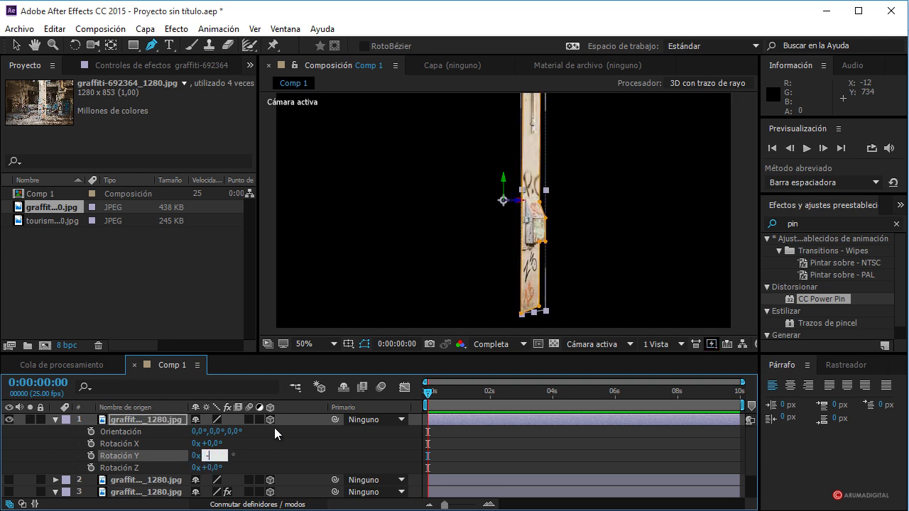
{"action": "type", "text": "45"}
{"action": "key", "text": "Return"}
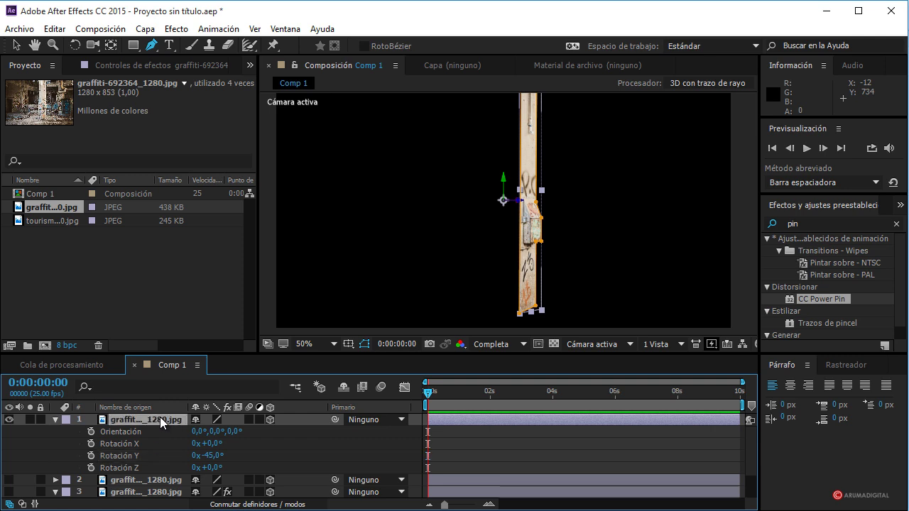
- Unlink scale proportions and stretch the pillar layer to 178% width
{"action": "key", "text": "s"}
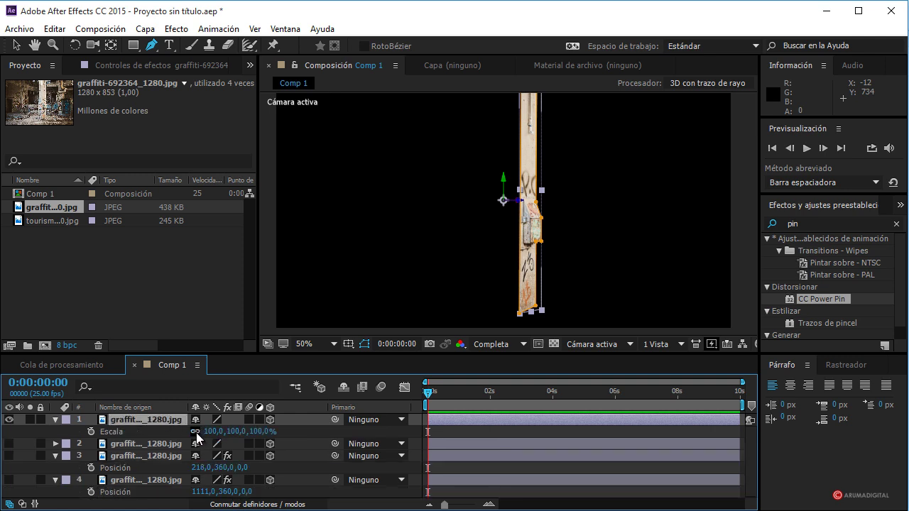
{"action": "left_click", "coordinate": [195, 432]}
{"action": "left_click_drag", "start_coordinate": [214, 433], "coordinate": [271, 432]}
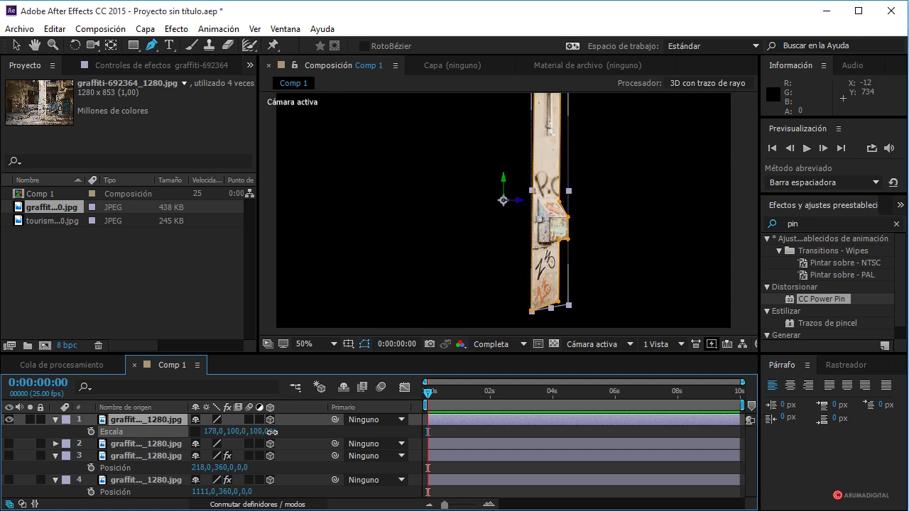
- Switch to the top 3D view and make layers 2, 3 and 4 visible again
{"action": "left_click", "coordinate": [599, 346]}
{"action": "left_click", "coordinate": [603, 412]}
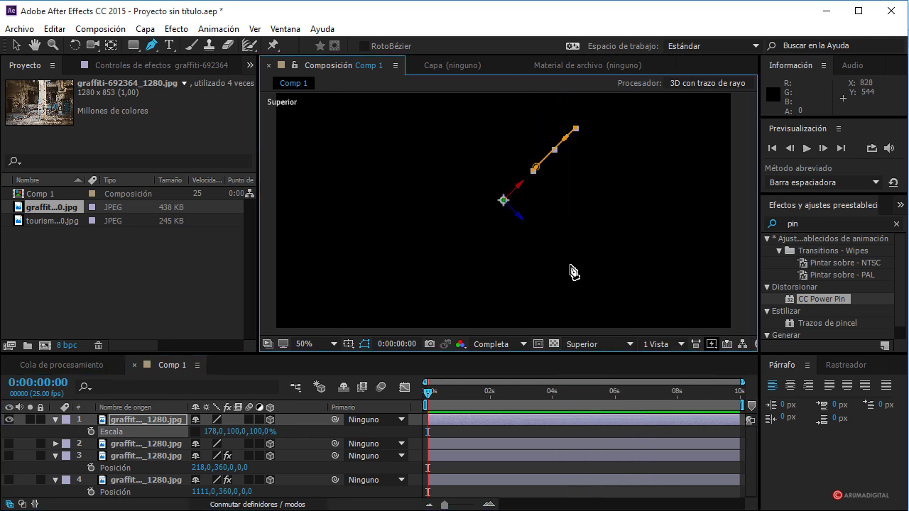
{"action": "scroll", "coordinate": [545, 193], "scroll_direction": "down", "scroll_amount": 2}
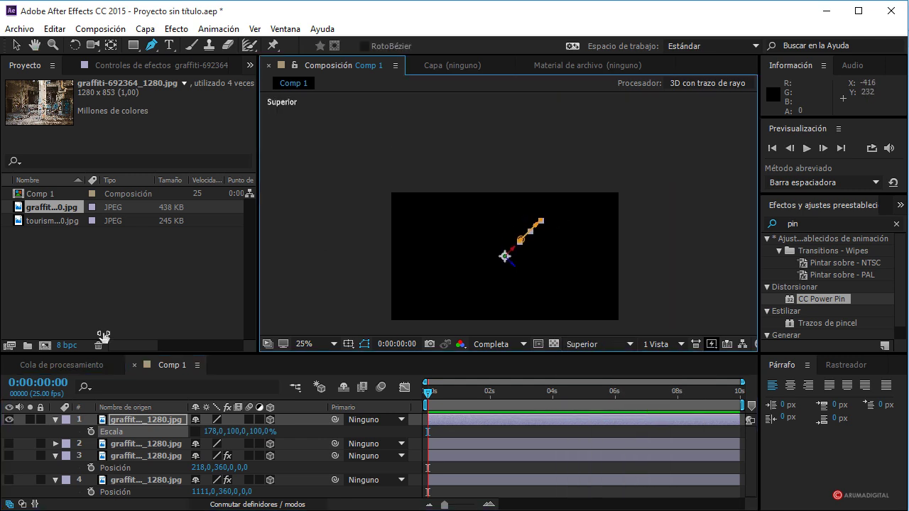
{"action": "left_click_drag", "start_coordinate": [8, 444], "coordinate": [9, 480]}
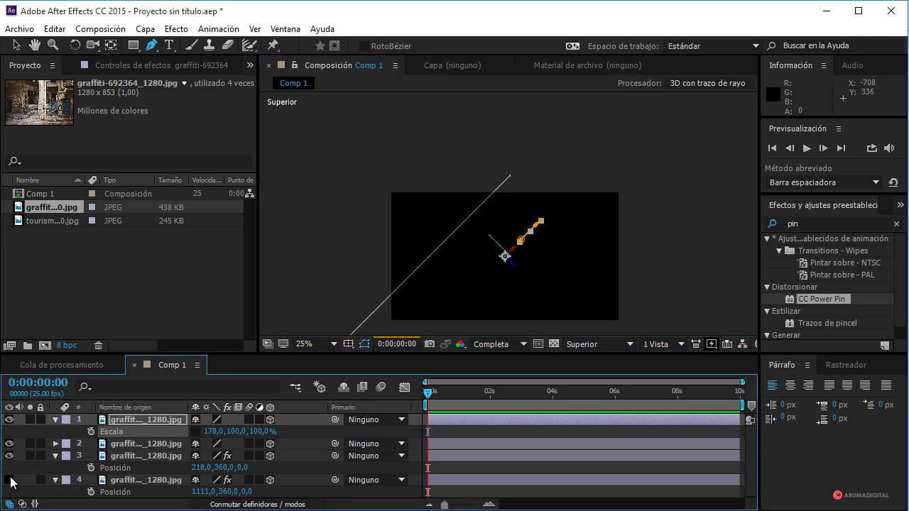
{"action": "scroll", "coordinate": [541, 260], "scroll_direction": "up", "scroll_amount": 2}
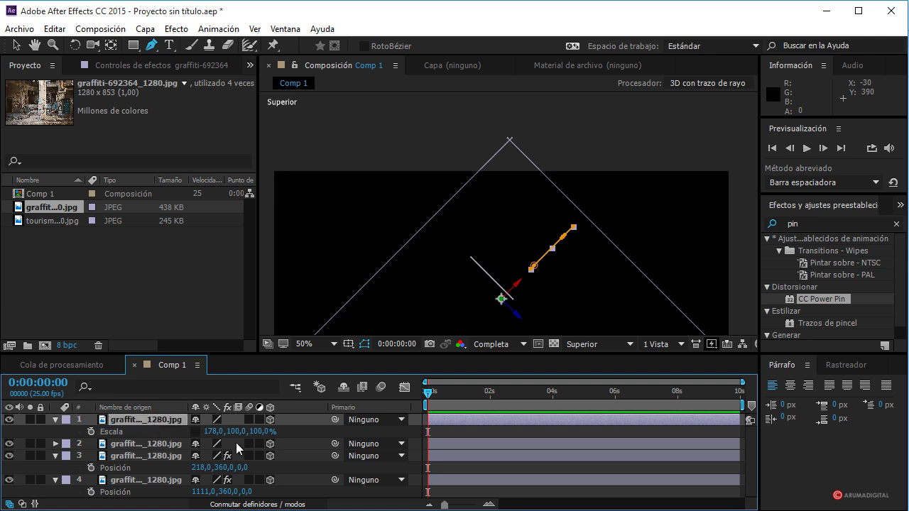
- Position the pillar layer at 578, 360, -94 and return to the Cámara activa view
{"action": "key", "text": "p"}
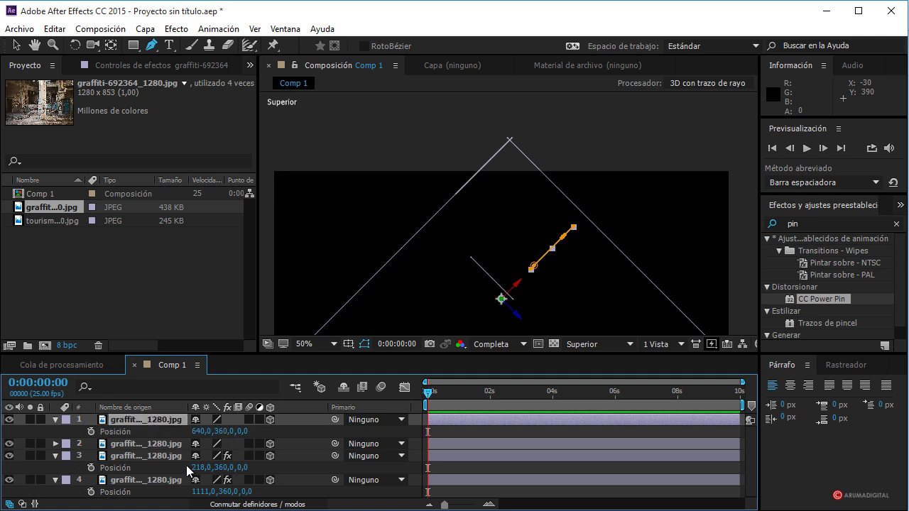
{"action": "mouse_move", "coordinate": [240, 433]}
{"action": "left_mouse_down"}
{"action": "mouse_move", "coordinate": [208, 446]}
{"action": "mouse_move", "coordinate": [157, 438]}
{"action": "mouse_move", "coordinate": [170, 450]}
{"action": "left_mouse_up"}
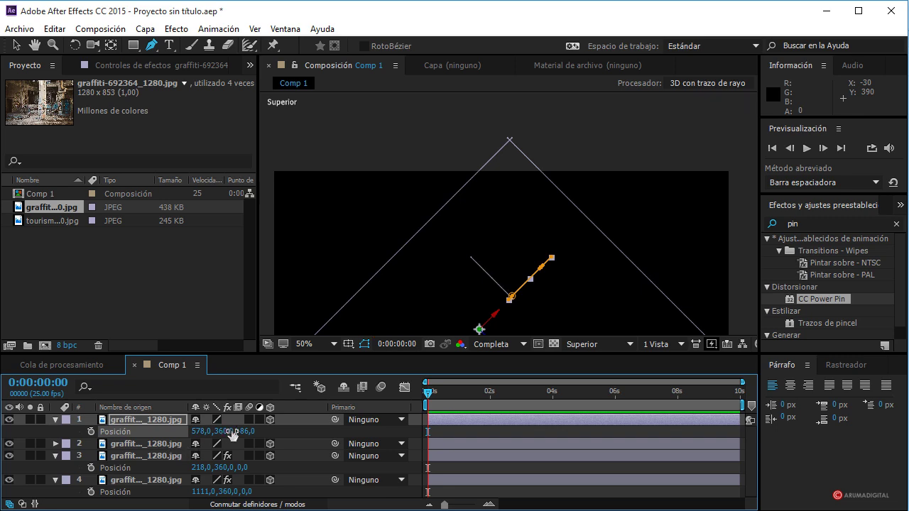
{"action": "left_click_drag", "start_coordinate": [239, 431], "coordinate": [237, 431]}
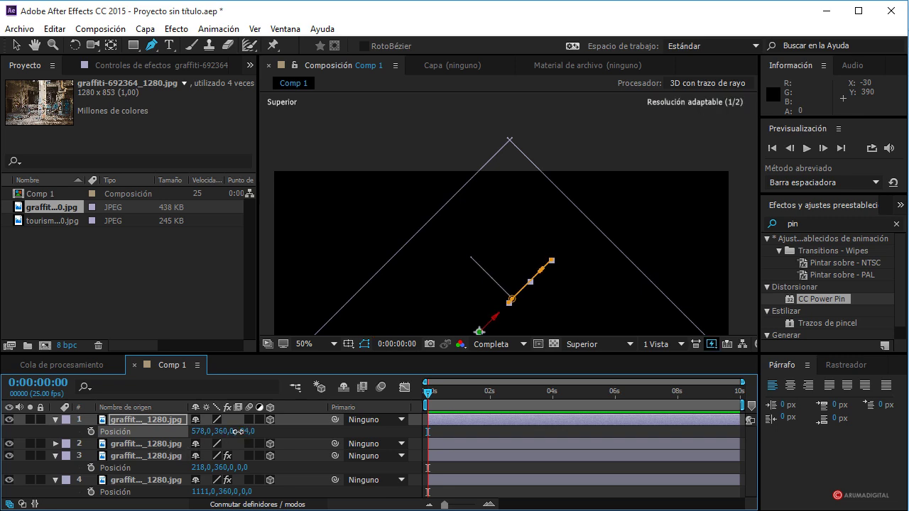
{"action": "left_click", "coordinate": [593, 344]}
{"action": "left_click", "coordinate": [595, 358]}
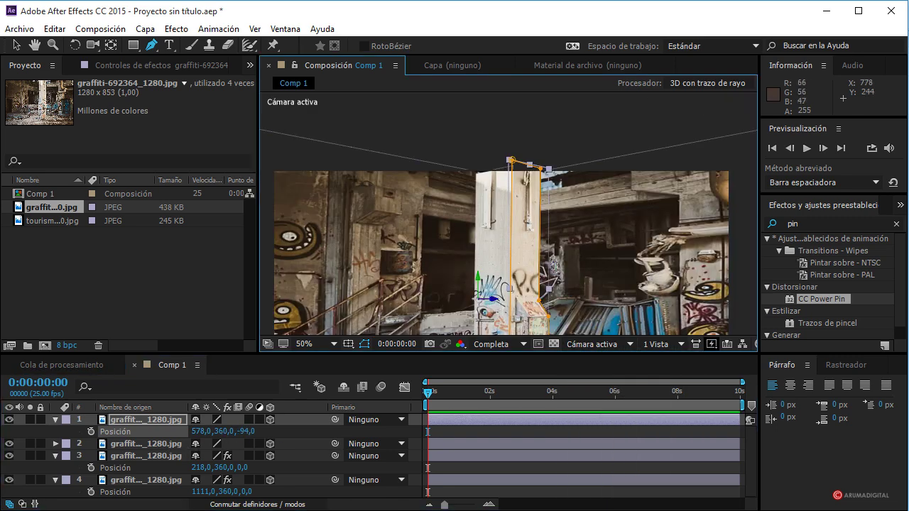
- Pan the view up, return to the Pen tool, and collapse Position on layers 1 and 3
{"action": "left_click_drag", "start_coordinate": [558, 299], "coordinate": [553, 216]}
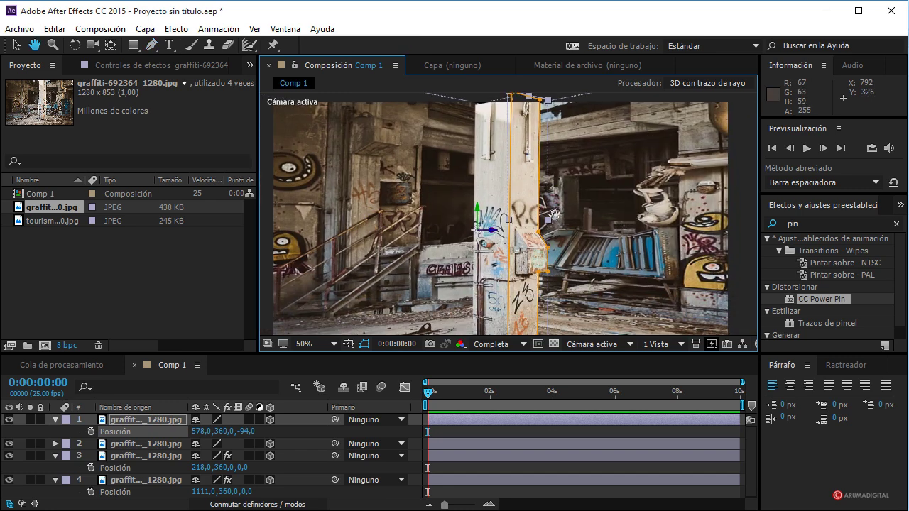
{"action": "key", "text": "g"}
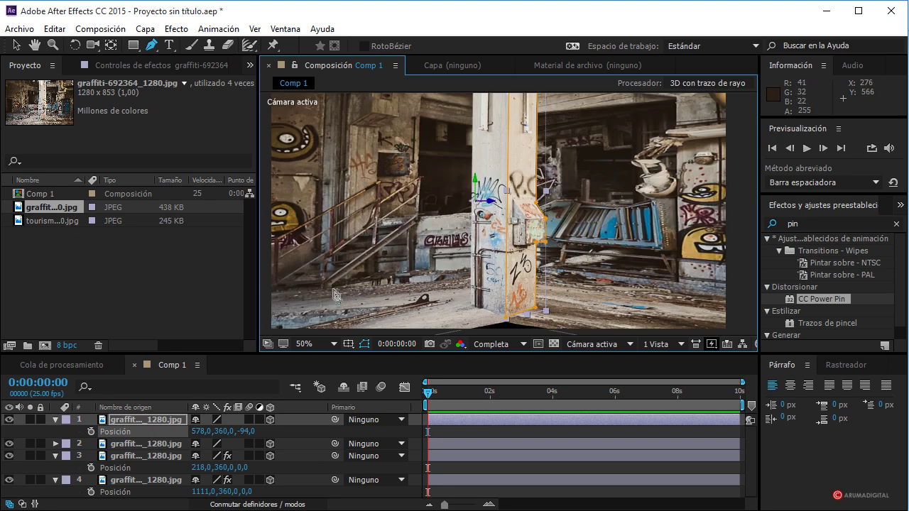
{"action": "left_click", "coordinate": [56, 420]}
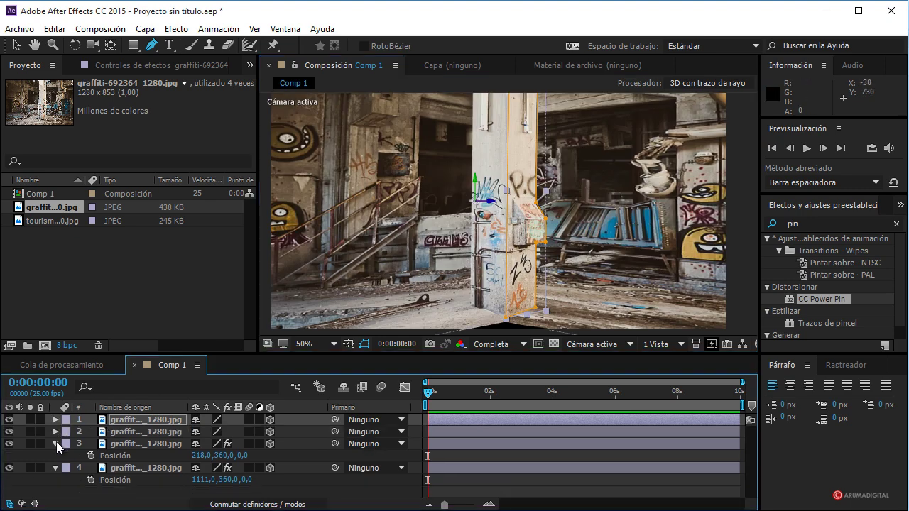
{"action": "left_click", "coordinate": [56, 443]}
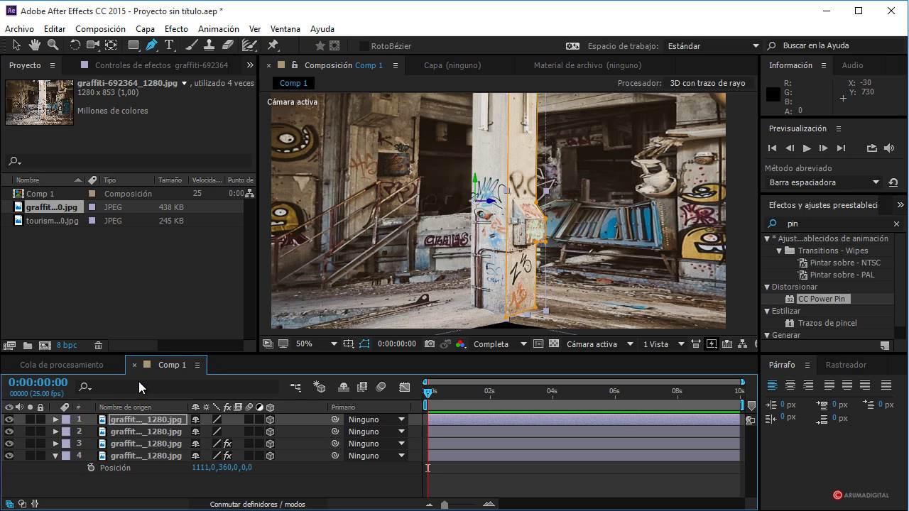
- Collapse layer 4's Position and create Cámara 1 with the default camera settings
{"action": "left_click", "coordinate": [55, 455]}
{"action": "key", "text": "ctrl+alt+shift+c"}
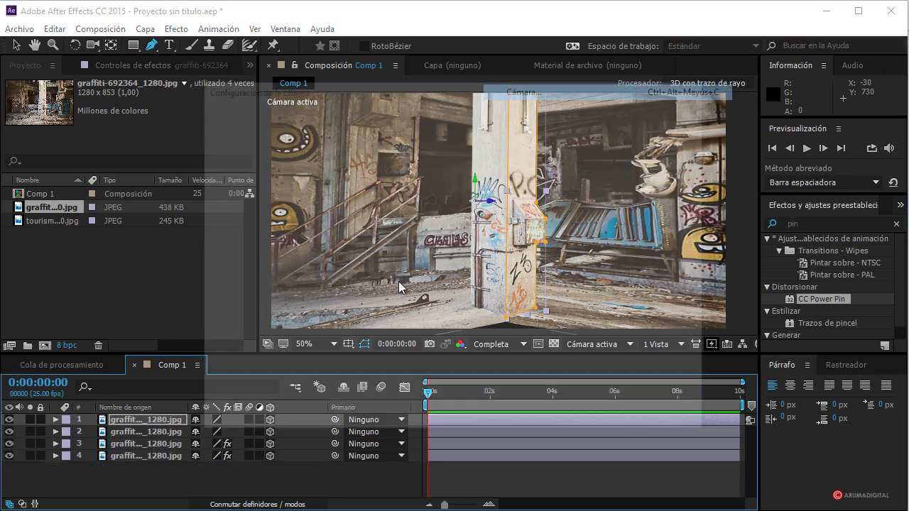
{"action": "left_click", "coordinate": [596, 419]}
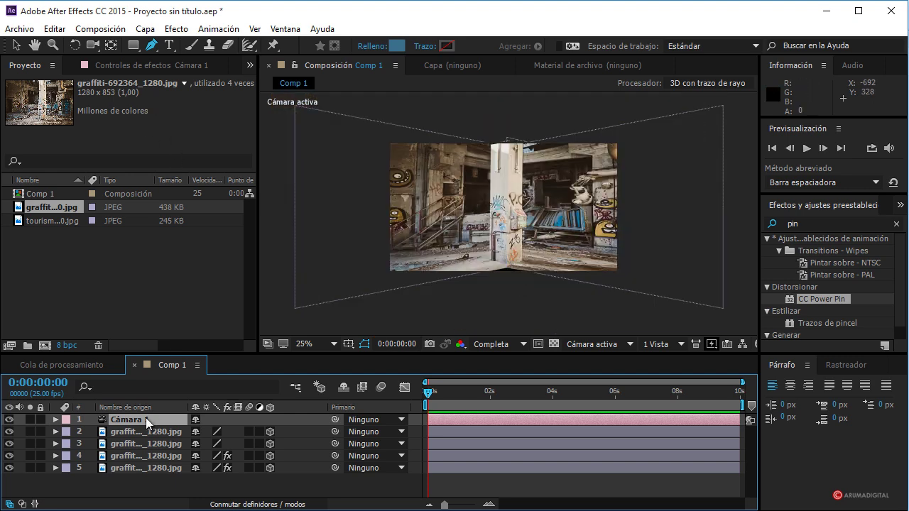
- Move Cámara 1 closer and push its point of interest Z to 1396
{"action": "key", "text": "p"}
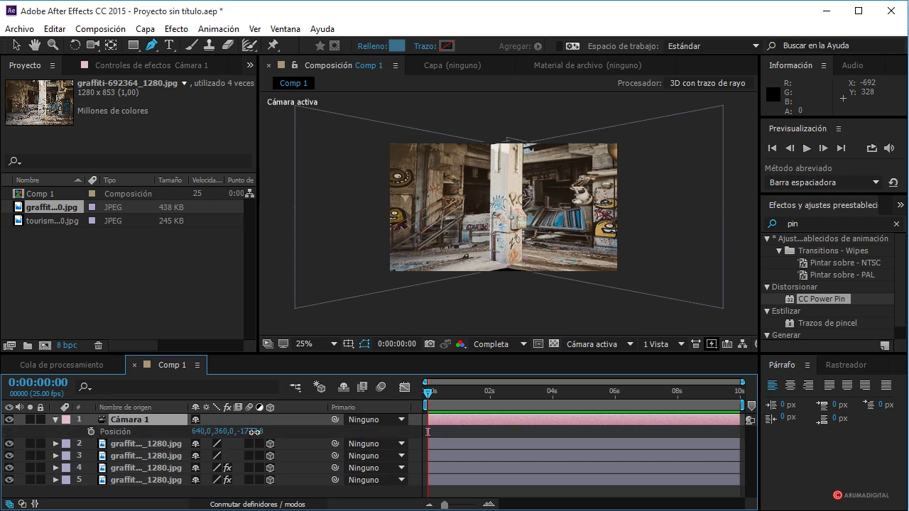
{"action": "left_click_drag", "start_coordinate": [254, 432], "coordinate": [401, 422]}
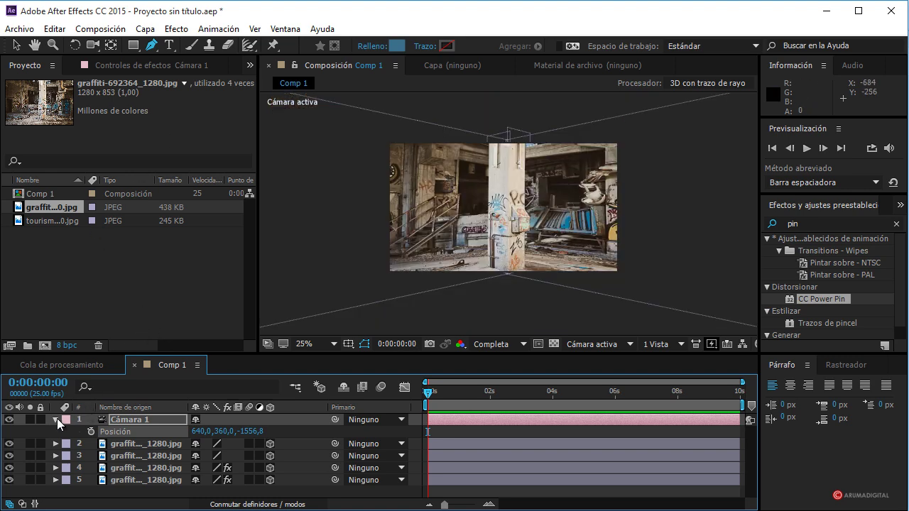
{"action": "left_click", "coordinate": [55, 419]}
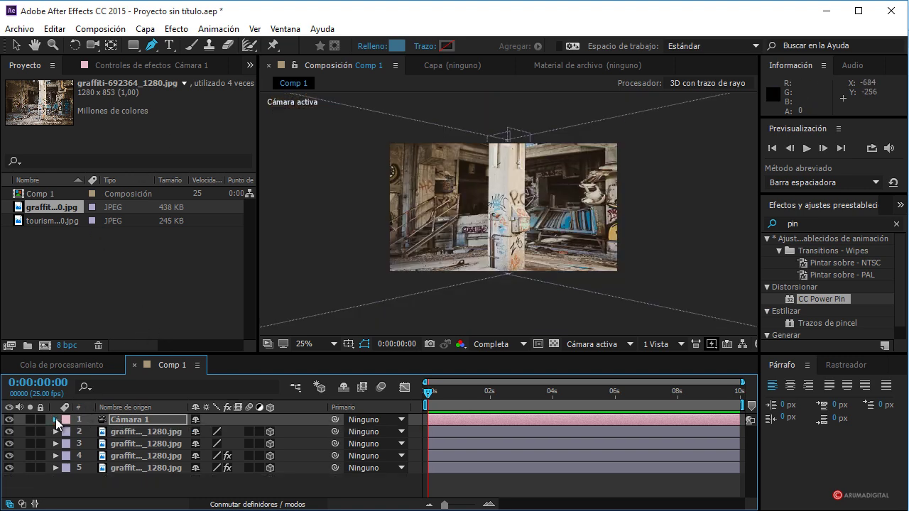
{"action": "left_click", "coordinate": [55, 419]}
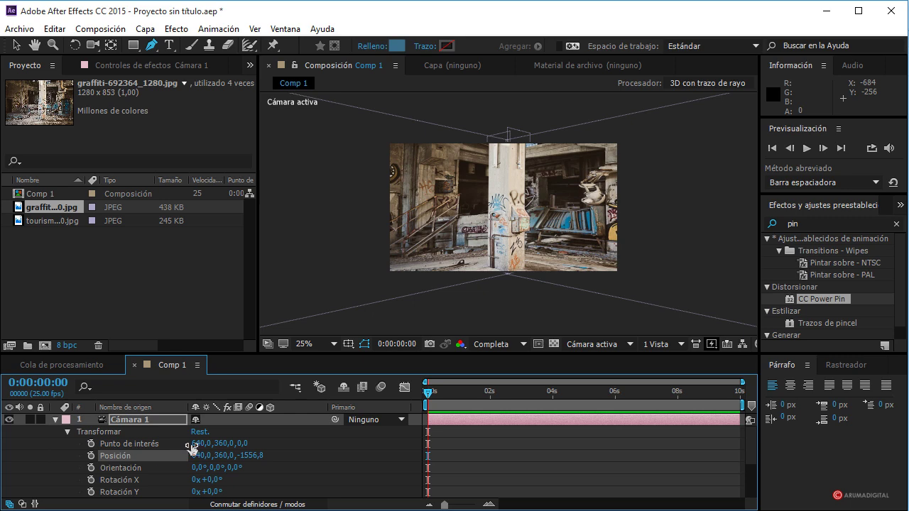
{"action": "mouse_move", "coordinate": [243, 443]}
{"action": "left_mouse_down"}
{"action": "mouse_move", "coordinate": [240, 458]}
{"action": "mouse_move", "coordinate": [265, 450]}
{"action": "left_mouse_up"}
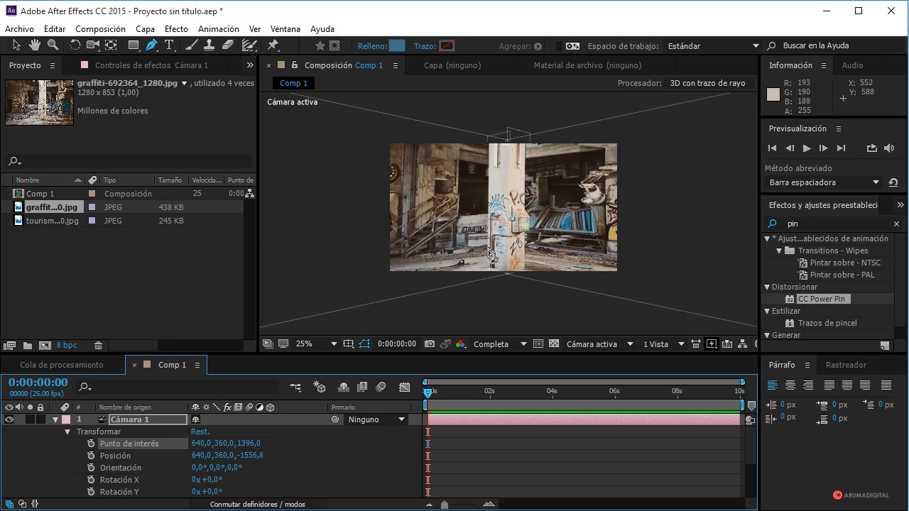
- Adjust the camera's X and Y to reach Position 747, 324, -1556.8, then collapse it
{"action": "scroll", "coordinate": [490, 254], "scroll_direction": "up", "scroll_amount": 2}
{"action": "scroll", "coordinate": [490, 255], "scroll_direction": "down", "scroll_amount": 2}
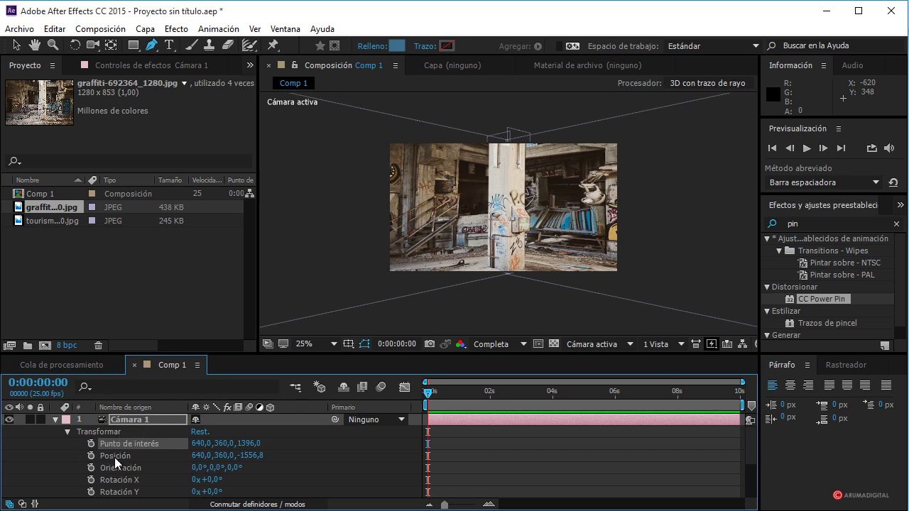
{"action": "mouse_move", "coordinate": [197, 459]}
{"action": "left_mouse_down"}
{"action": "mouse_move", "coordinate": [64, 443]}
{"action": "mouse_move", "coordinate": [442, 443]}
{"action": "mouse_move", "coordinate": [280, 441]}
{"action": "left_mouse_up"}
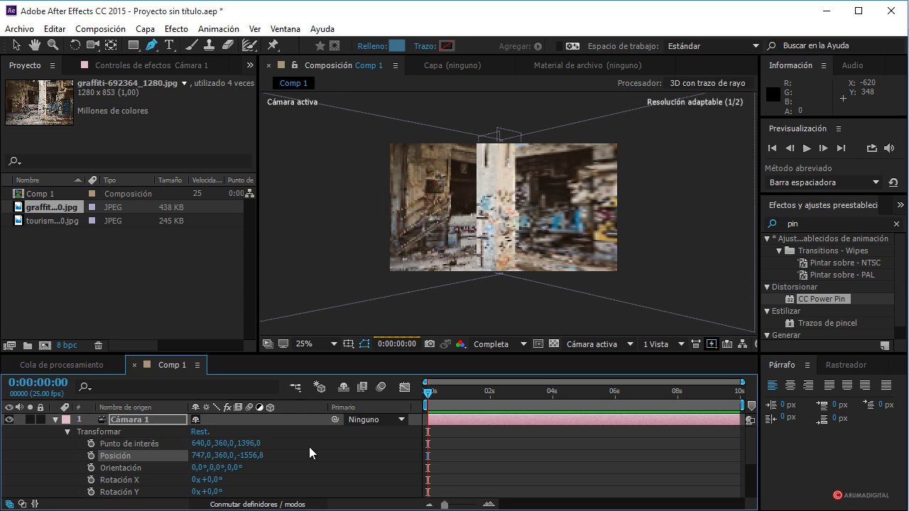
{"action": "mouse_move", "coordinate": [223, 457]}
{"action": "left_mouse_down"}
{"action": "mouse_move", "coordinate": [271, 451]}
{"action": "mouse_move", "coordinate": [134, 472]}
{"action": "mouse_move", "coordinate": [265, 458]}
{"action": "mouse_move", "coordinate": [162, 464]}
{"action": "left_mouse_up"}
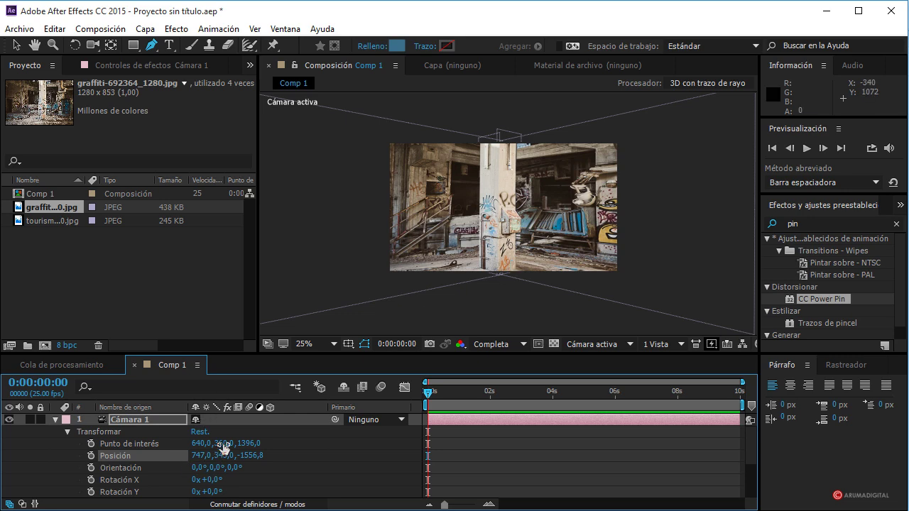
{"action": "mouse_move", "coordinate": [225, 458]}
{"action": "left_mouse_down"}
{"action": "mouse_move", "coordinate": [206, 456]}
{"action": "mouse_move", "coordinate": [401, 294]}
{"action": "left_mouse_up"}
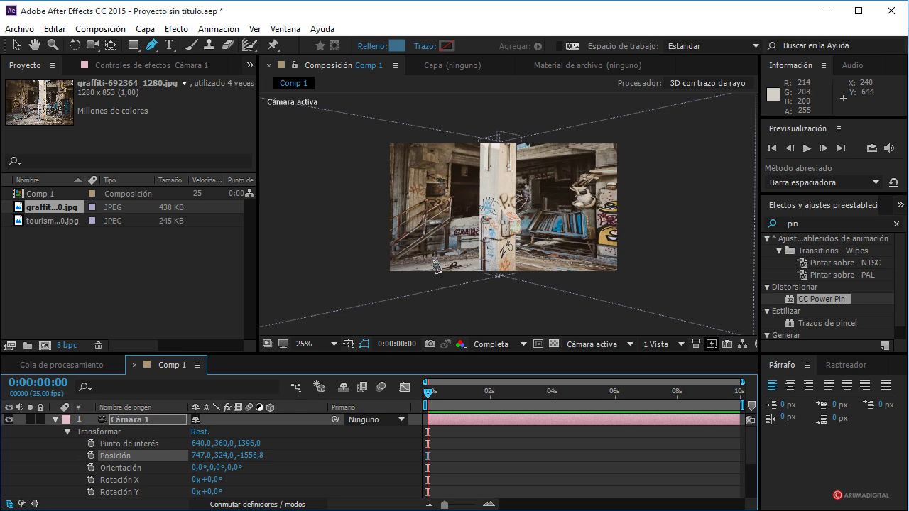
{"action": "left_click", "coordinate": [55, 420]}
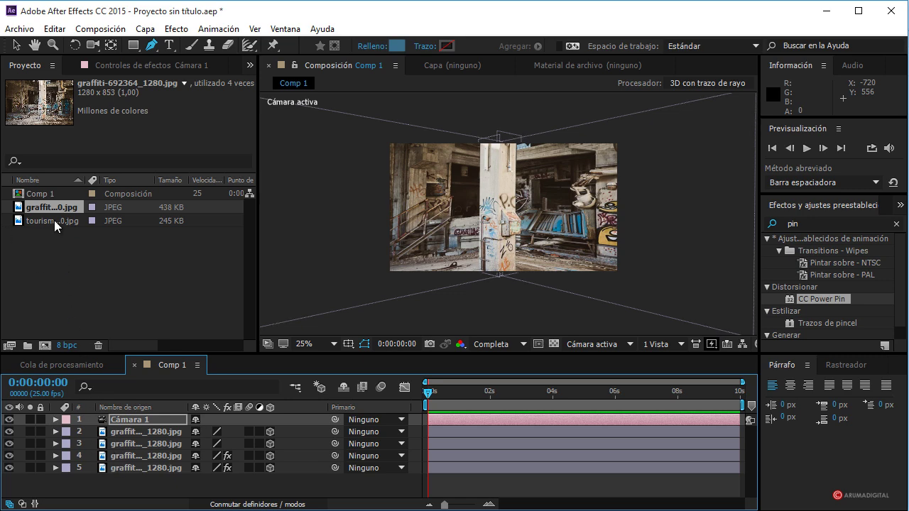
- Add the tourism photo to Comp 1 as a 3D layer rotated 90° on Z
{"action": "left_click_drag", "start_coordinate": [55, 220], "coordinate": [43, 192]}
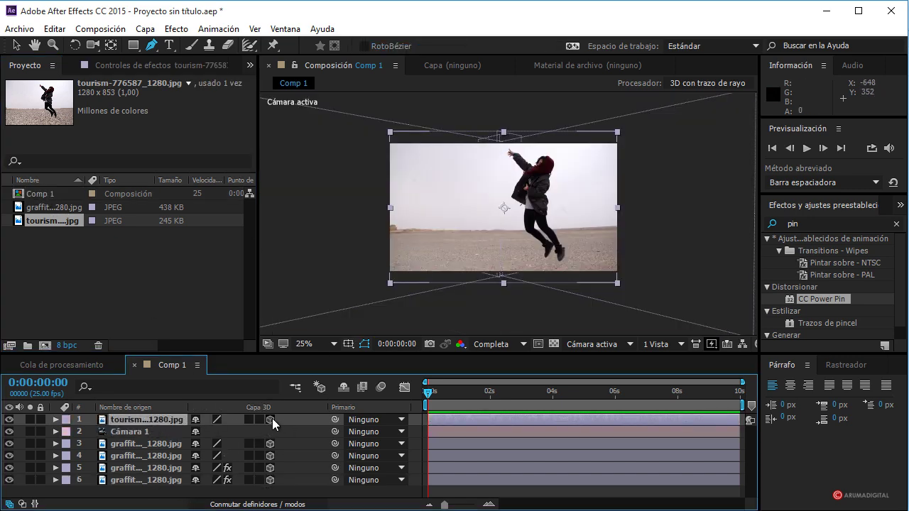
{"action": "left_click", "coordinate": [270, 419]}
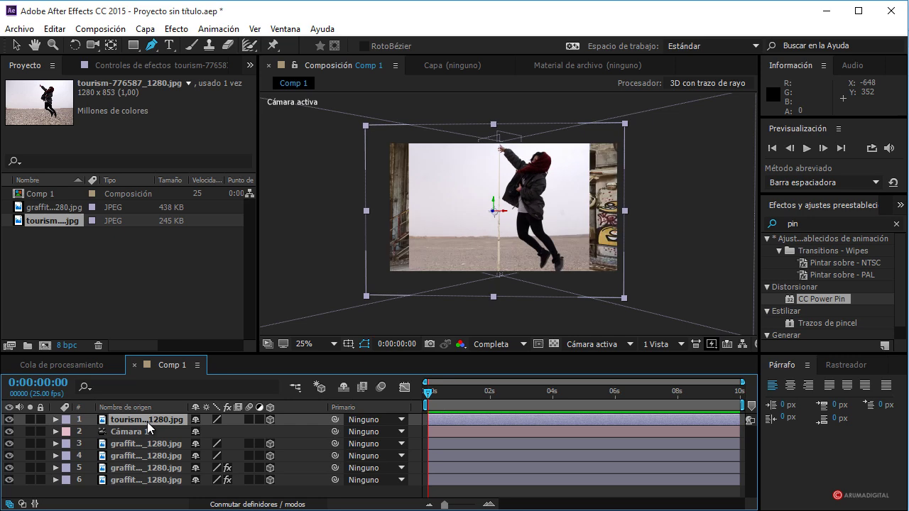
{"action": "key", "text": "r"}
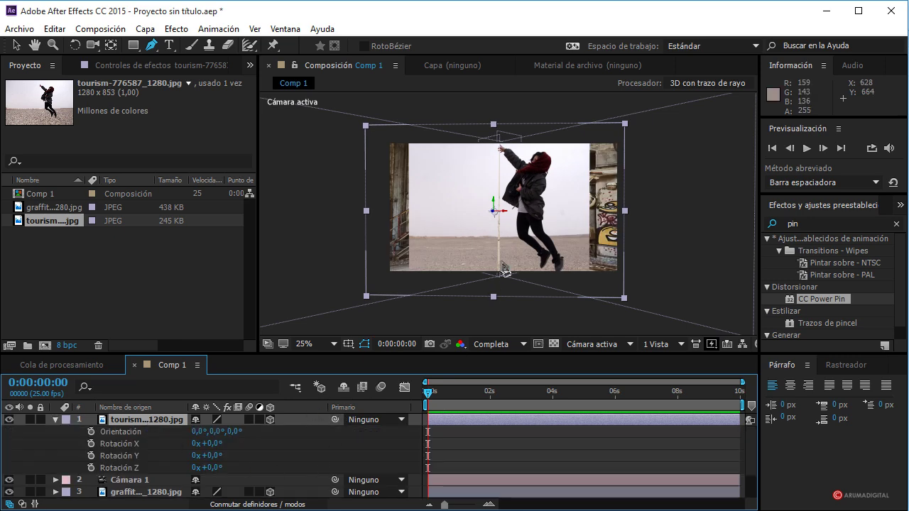
{"action": "key", "text": "period"}
{"action": "key", "text": "period"}
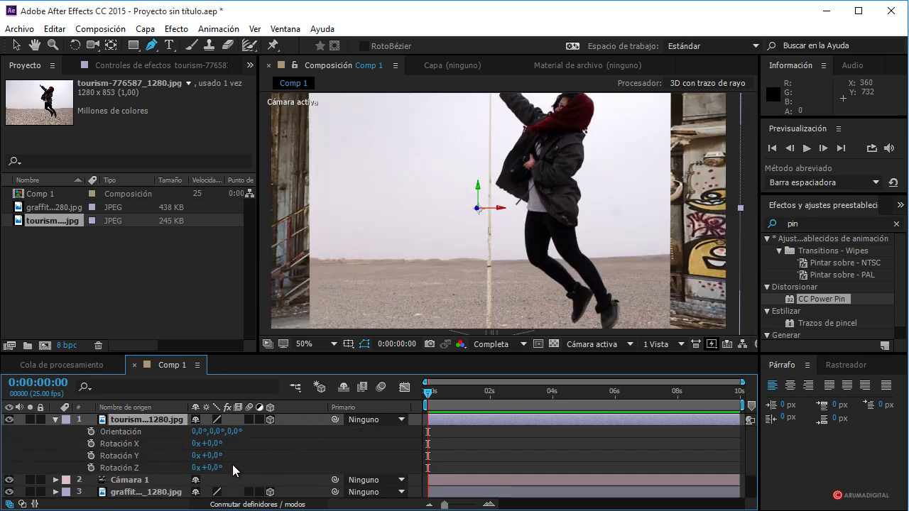
{"action": "left_click_drag", "start_coordinate": [216, 470], "coordinate": [279, 466]}
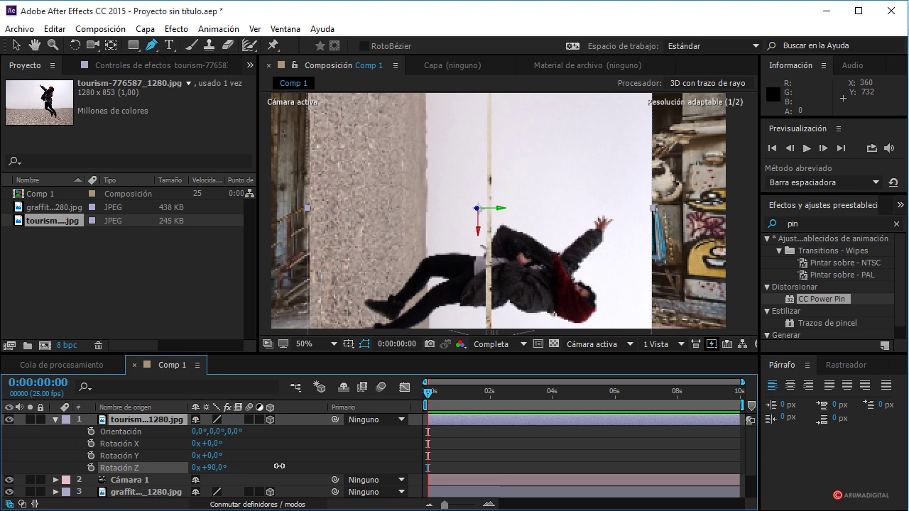
- Raise the tourism layer to Position 659, 221, 0
{"action": "left_click", "coordinate": [163, 419]}
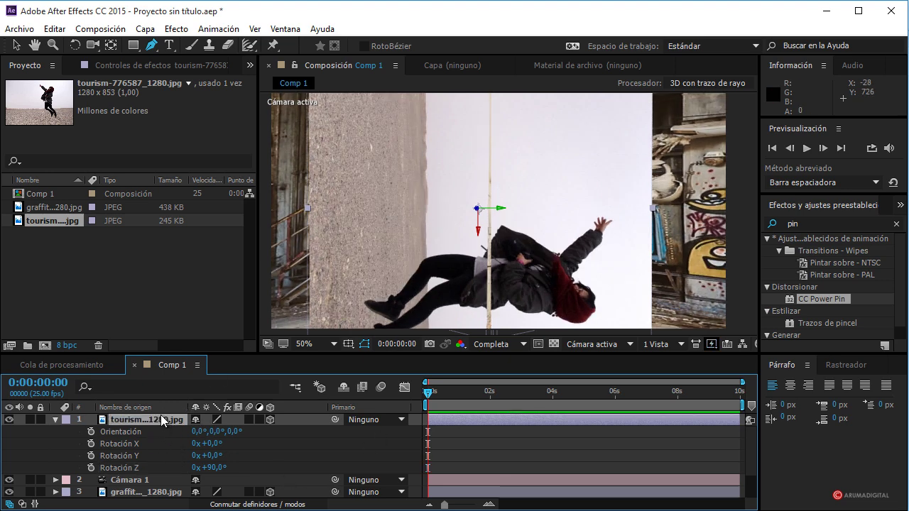
{"action": "key", "text": "p"}
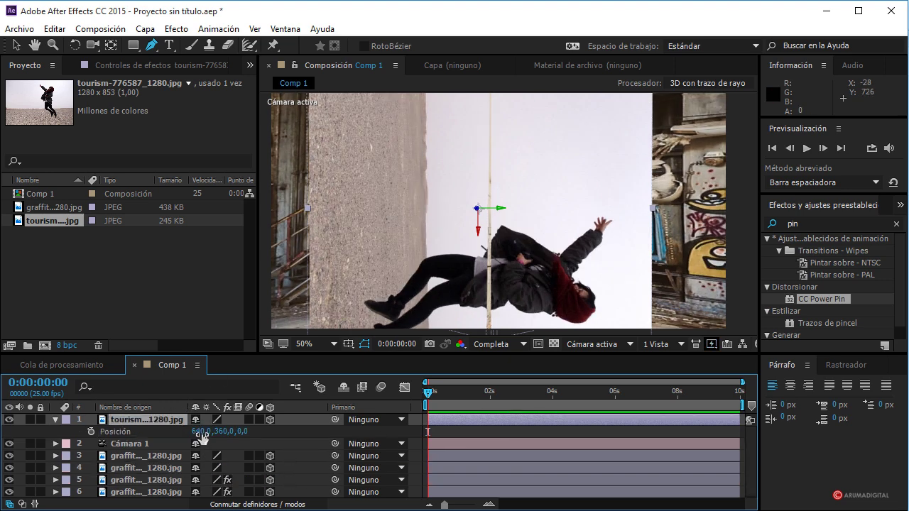
{"action": "mouse_move", "coordinate": [205, 431]}
{"action": "left_mouse_down"}
{"action": "mouse_move", "coordinate": [218, 431]}
{"action": "mouse_move", "coordinate": [159, 432]}
{"action": "left_mouse_up"}
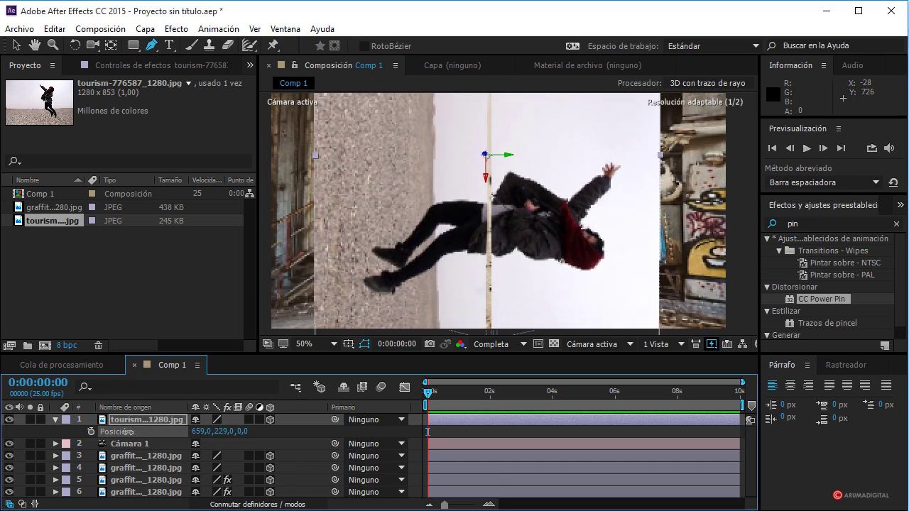
{"action": "left_click_drag", "start_coordinate": [159, 431], "coordinate": [122, 430]}
- Check the top view, return to the active camera, and push the person layer to Z -135
{"action": "left_click", "coordinate": [590, 344]}
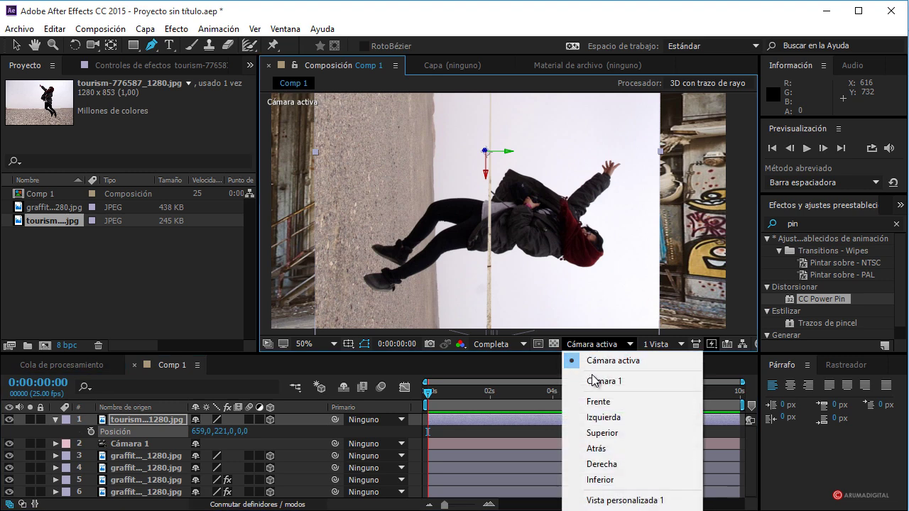
{"action": "left_click", "coordinate": [605, 433]}
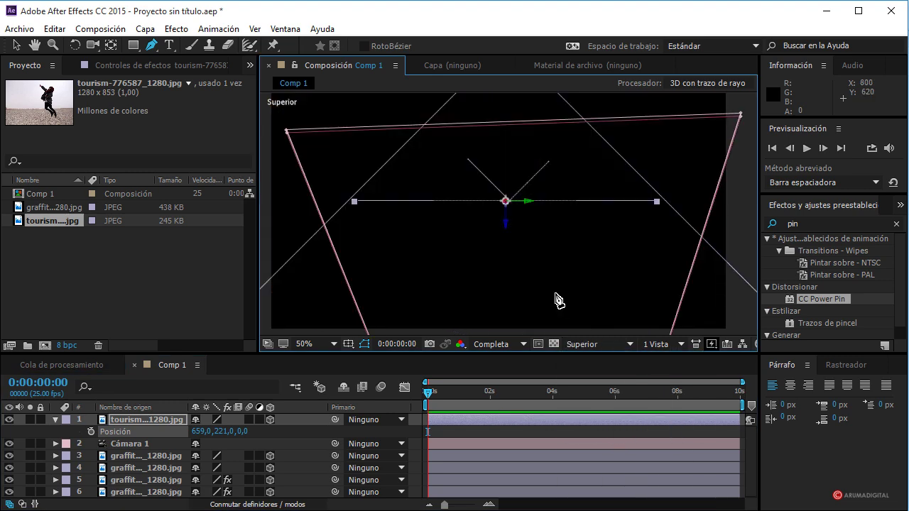
{"action": "scroll", "coordinate": [558, 300], "scroll_direction": "down", "scroll_amount": 2}
{"action": "scroll", "coordinate": [512, 213], "scroll_direction": "up", "scroll_amount": 2}
{"action": "left_click", "coordinate": [152, 421]}
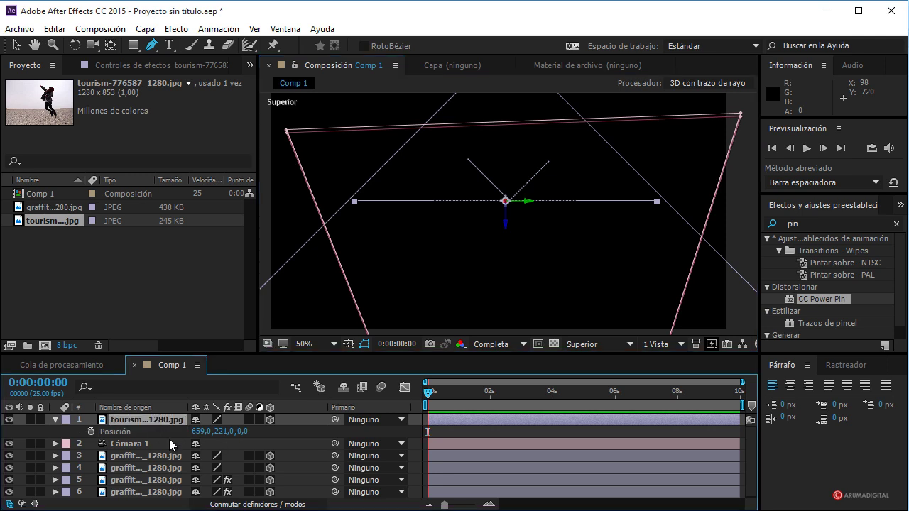
{"action": "left_click", "coordinate": [595, 342]}
{"action": "left_click", "coordinate": [603, 361]}
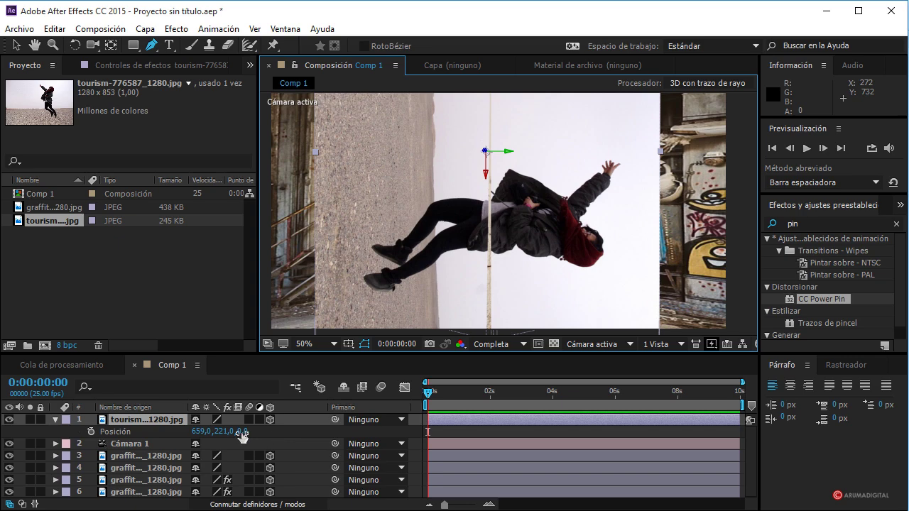
{"action": "left_click_drag", "start_coordinate": [242, 435], "coordinate": [158, 444]}
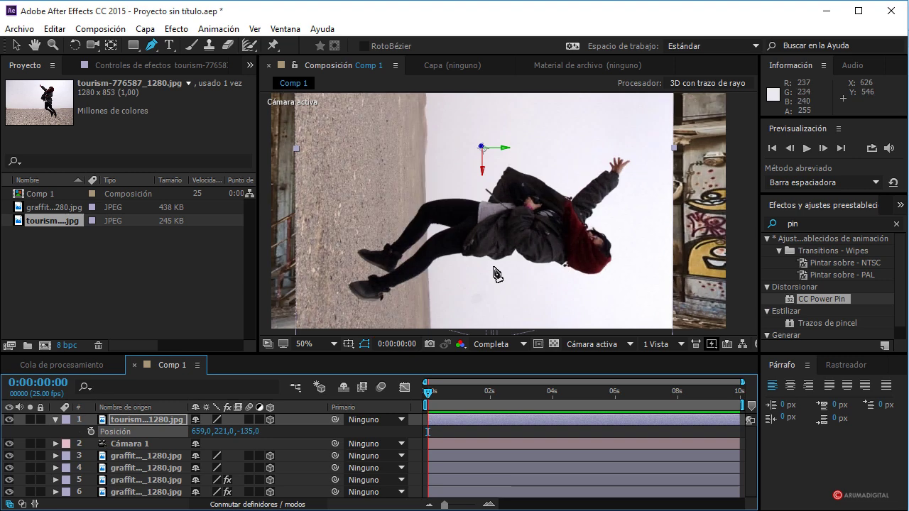
{"action": "left_click", "coordinate": [56, 418]}
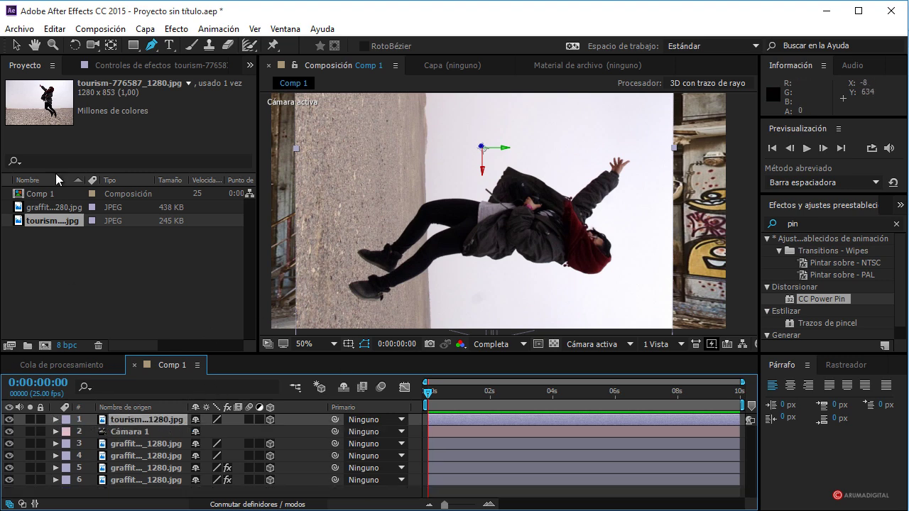
- Open the tourism photo in its own Layer panel and centre the person
{"action": "left_click", "coordinate": [18, 45]}
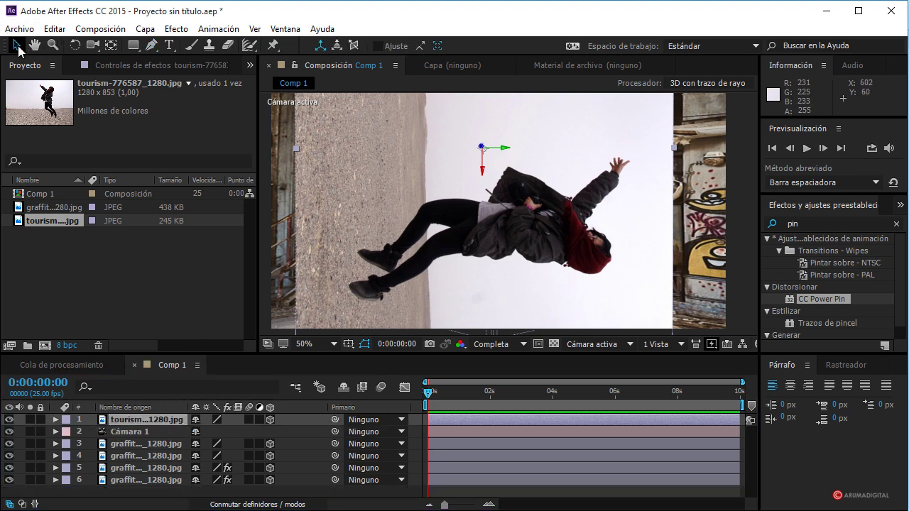
{"action": "double_click", "coordinate": [443, 250]}
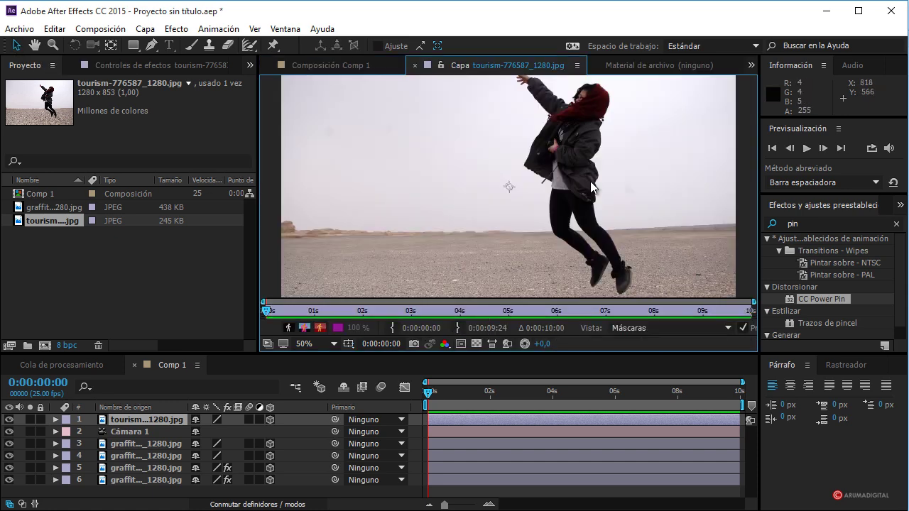
{"action": "left_click_drag", "start_coordinate": [560, 179], "coordinate": [513, 189]}
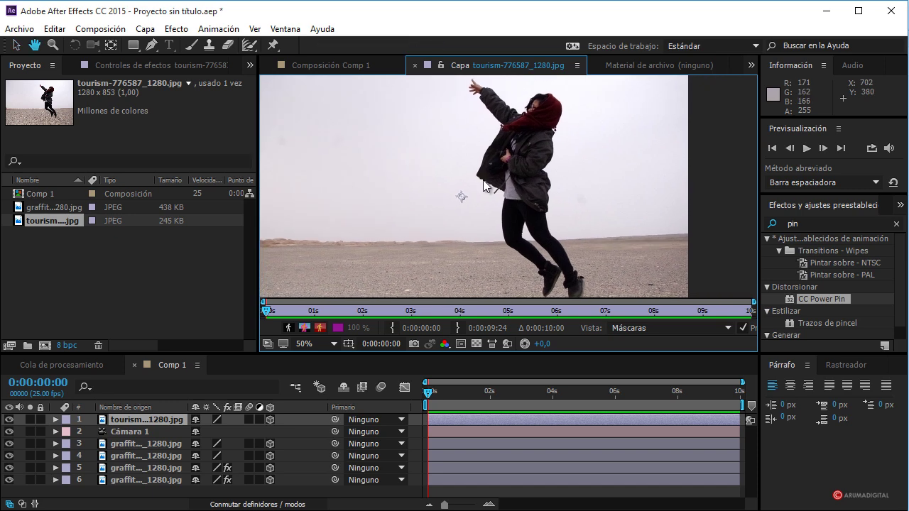
- Choose Roto Brush, zoom to 100%, and paint a foreground stroke over the head and hood
{"action": "left_click_drag", "start_coordinate": [249, 45], "coordinate": [279, 51]}
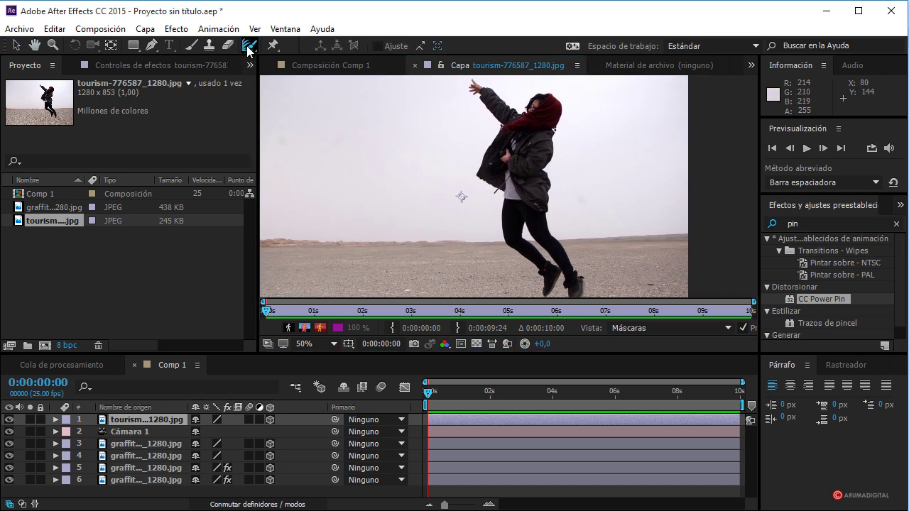
{"action": "left_click", "coordinate": [333, 47]}
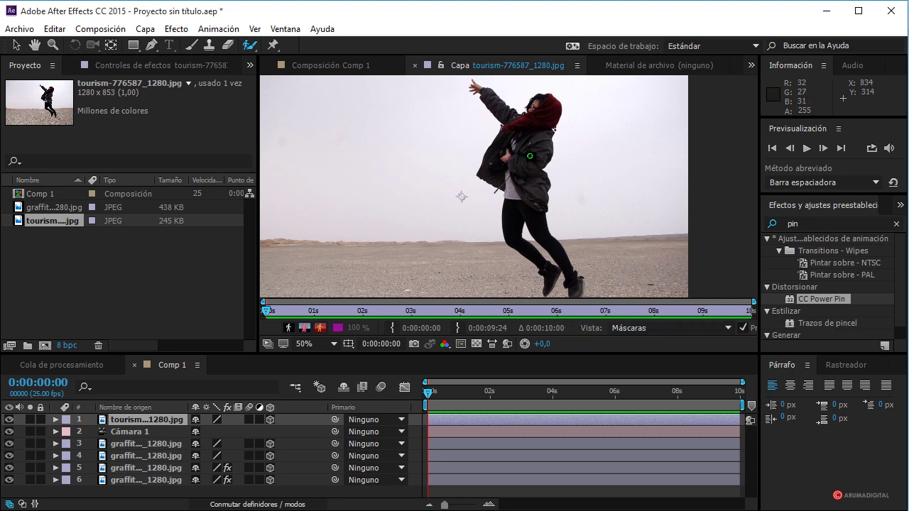
{"action": "key", "text": "period"}
{"action": "left_click_drag", "start_coordinate": [540, 126], "coordinate": [544, 180]}
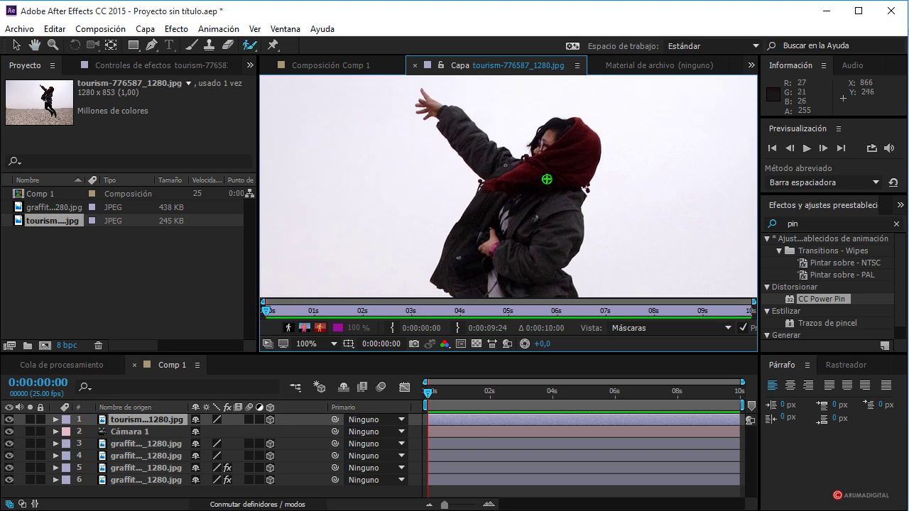
{"action": "mouse_move", "coordinate": [560, 126]}
{"action": "left_mouse_down"}
{"action": "mouse_move", "coordinate": [488, 154]}
{"action": "mouse_move", "coordinate": [469, 138]}
{"action": "mouse_move", "coordinate": [550, 181]}
{"action": "left_mouse_up"}
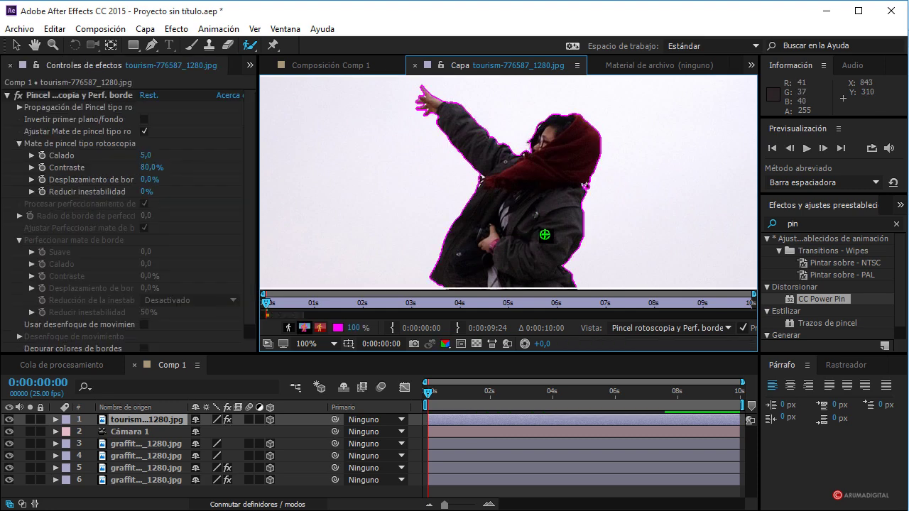
- Add the leg and right shoe to the Roto Brush foreground matte
{"action": "scroll", "coordinate": [554, 166], "scroll_direction": "down", "scroll_amount": 3}
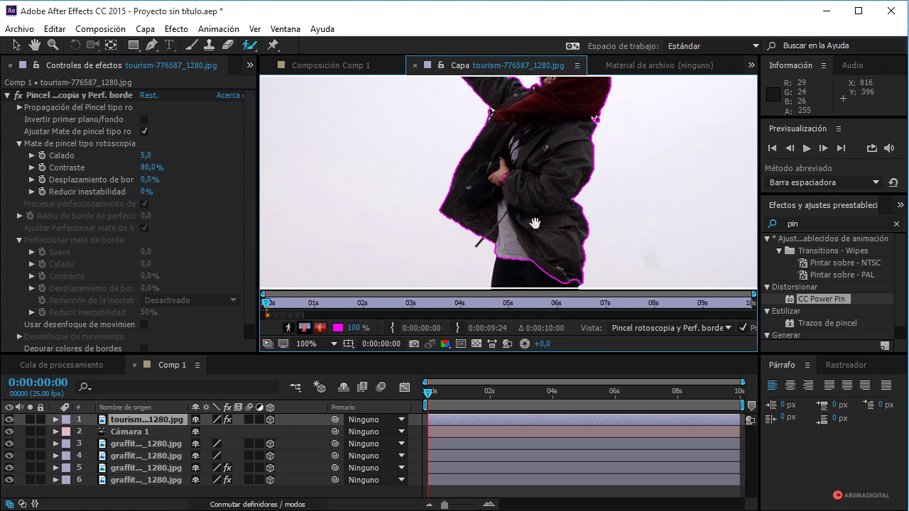
{"action": "scroll", "coordinate": [543, 221], "scroll_direction": "down", "scroll_amount": 3}
{"action": "left_click_drag", "start_coordinate": [521, 155], "coordinate": [518, 207]}
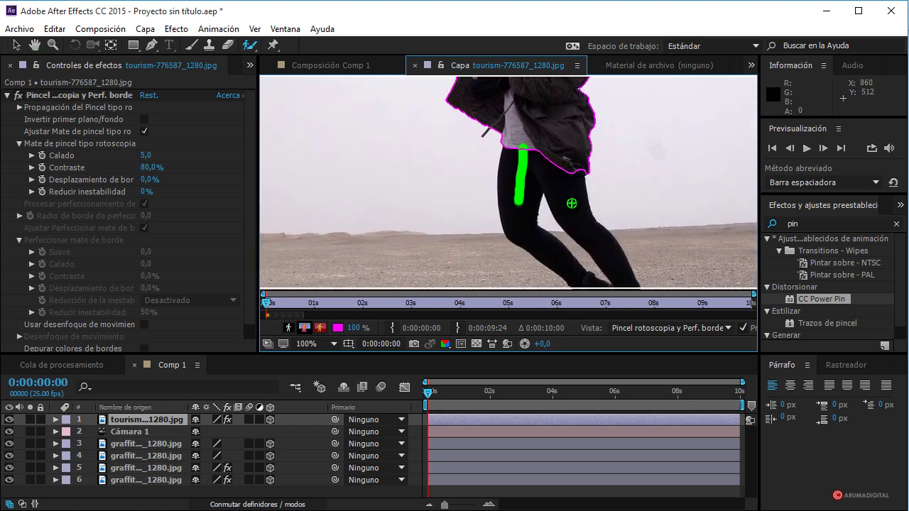
{"action": "scroll", "coordinate": [538, 148], "scroll_direction": "down", "scroll_amount": 1}
{"action": "scroll", "coordinate": [547, 208], "scroll_direction": "down", "scroll_amount": 2}
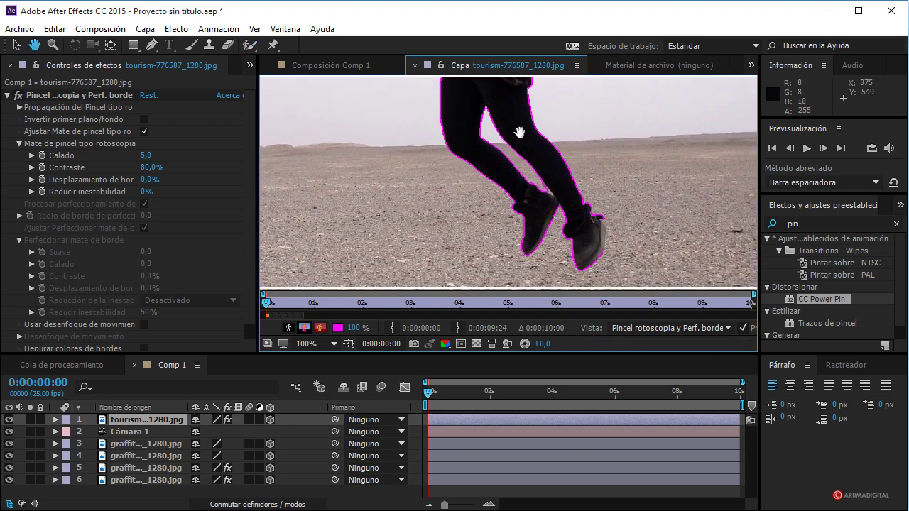
{"action": "left_click_drag", "start_coordinate": [592, 217], "coordinate": [614, 261]}
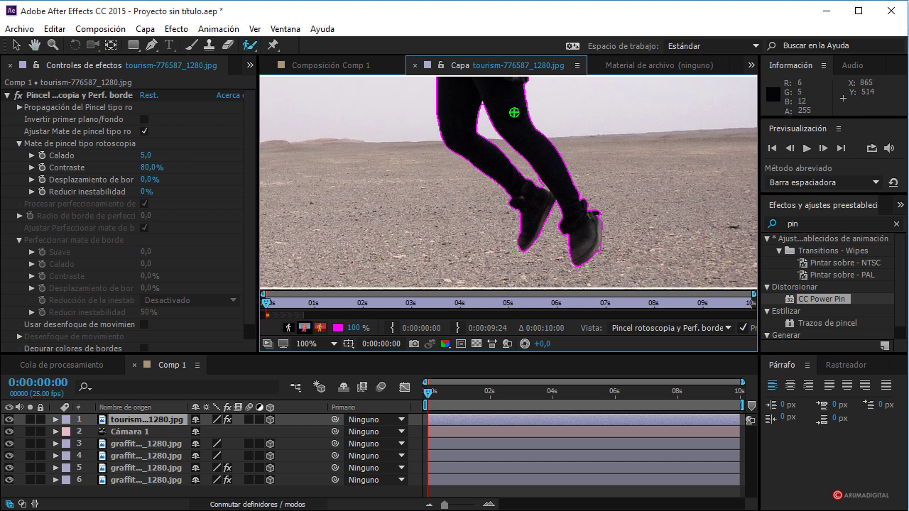
- Extend the matte over the upper body, jacket, hands and grey shirt
{"action": "scroll", "coordinate": [515, 114], "scroll_direction": "up", "scroll_amount": 1}
{"action": "scroll", "coordinate": [514, 165], "scroll_direction": "up", "scroll_amount": 2}
{"action": "scroll", "coordinate": [513, 165], "scroll_direction": "up", "scroll_amount": 1}
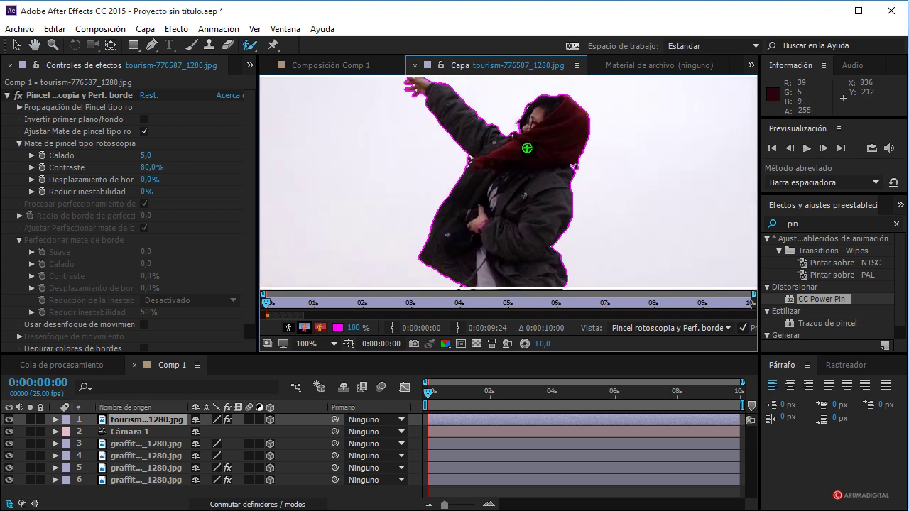
{"action": "scroll", "coordinate": [525, 140], "scroll_direction": "up", "scroll_amount": 2}
{"action": "scroll", "coordinate": [449, 206], "scroll_direction": "up", "scroll_amount": 1}
{"action": "scroll", "coordinate": [359, 152], "scroll_direction": "up", "scroll_amount": 1}
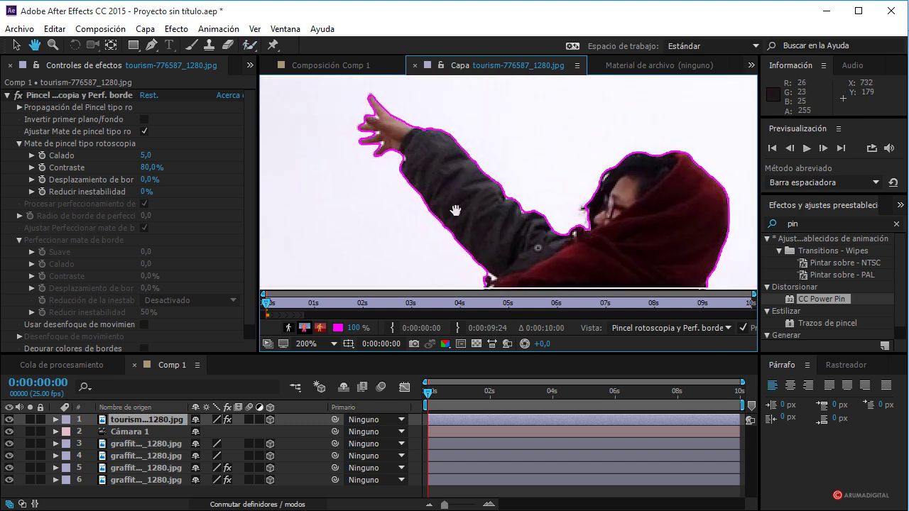
{"action": "left_click_drag", "start_coordinate": [554, 232], "coordinate": [499, 140]}
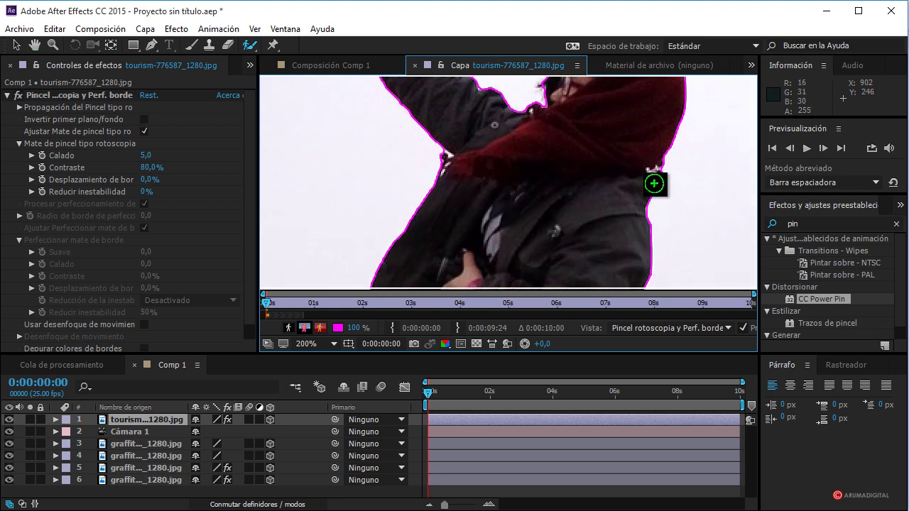
{"action": "mouse_move", "coordinate": [653, 182]}
{"action": "left_mouse_down"}
{"action": "mouse_move", "coordinate": [544, 183]}
{"action": "mouse_move", "coordinate": [512, 218]}
{"action": "left_mouse_up"}
{"action": "mouse_move", "coordinate": [515, 159]}
{"action": "left_mouse_down"}
{"action": "mouse_move", "coordinate": [523, 223]}
{"action": "mouse_move", "coordinate": [516, 130]}
{"action": "left_mouse_up"}
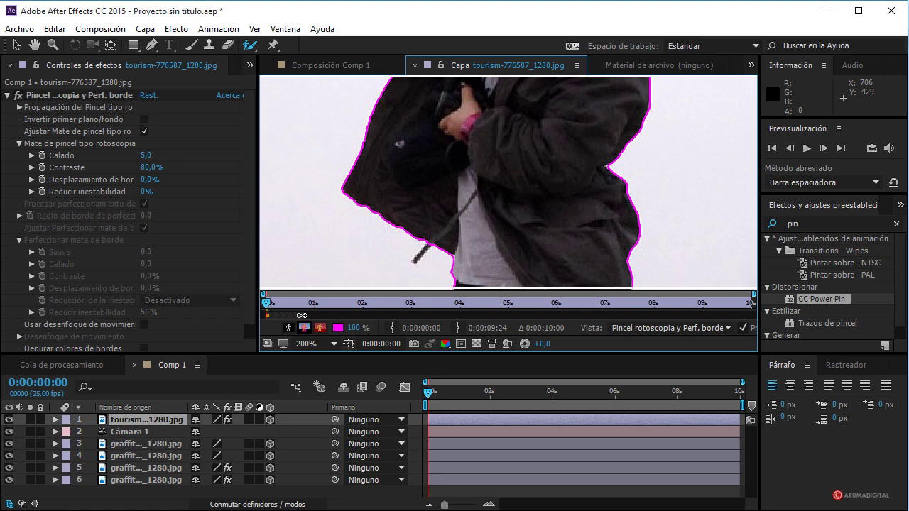
- Extend the Roto Brush span to about 9.5 seconds and bring back the Proyecto panel
{"action": "left_click_drag", "start_coordinate": [327, 315], "coordinate": [715, 317]}
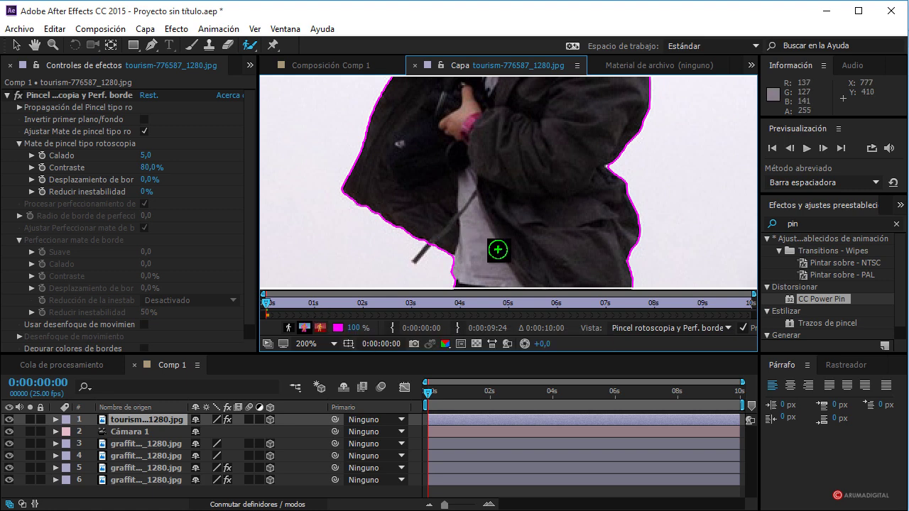
{"action": "scroll", "coordinate": [625, 138], "scroll_direction": "down", "scroll_amount": 2}
{"action": "scroll", "coordinate": [614, 224], "scroll_direction": "down", "scroll_amount": 2}
{"action": "scroll", "coordinate": [583, 181], "scroll_direction": "up", "scroll_amount": 2}
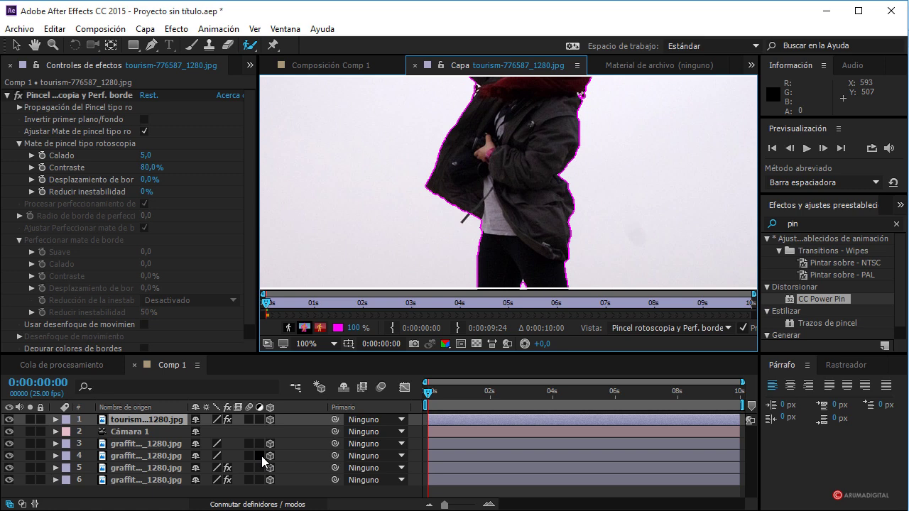
{"action": "left_click", "coordinate": [250, 65]}
- Open Comp 1 and enlarge the person layer to 127% scale
{"action": "left_click", "coordinate": [261, 84]}
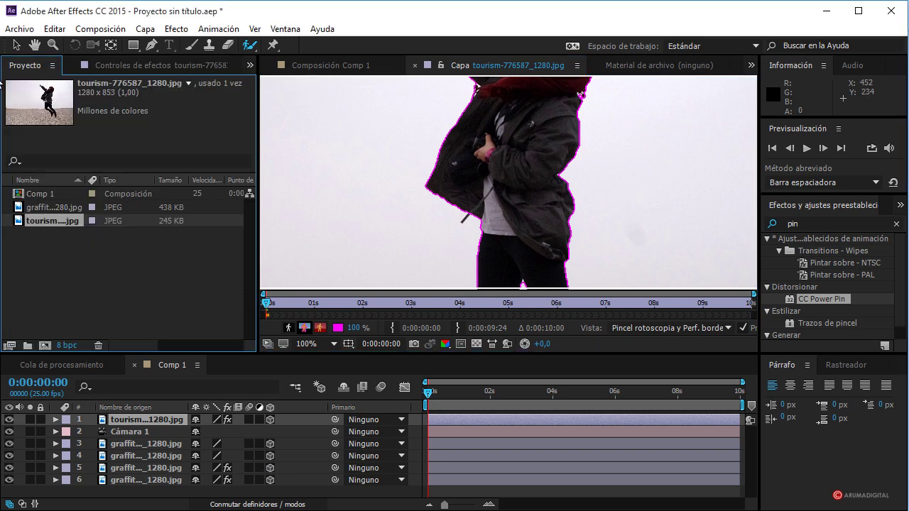
{"action": "double_click", "coordinate": [52, 193]}
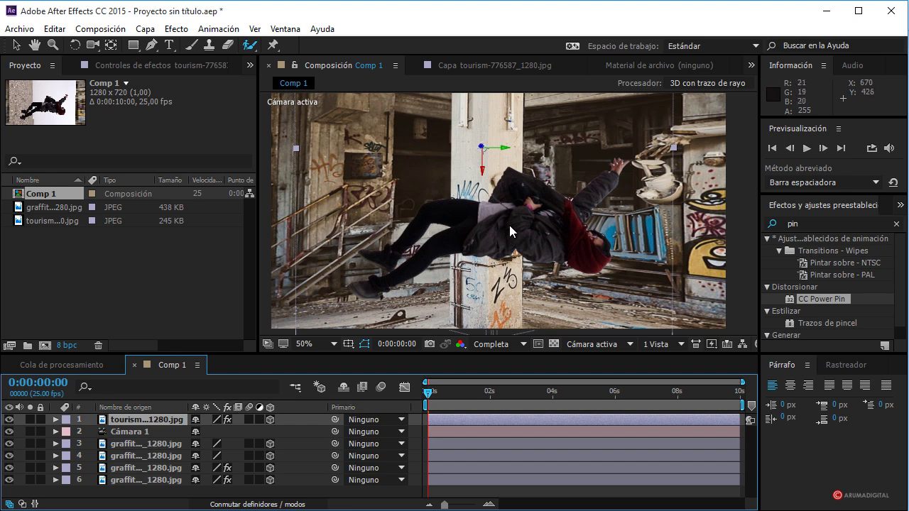
{"action": "key", "text": "comma"}
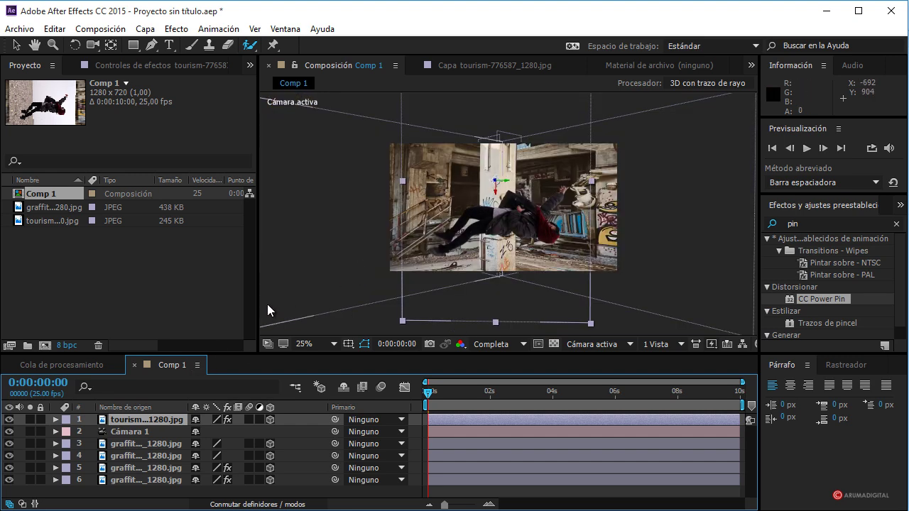
{"action": "key", "text": "s"}
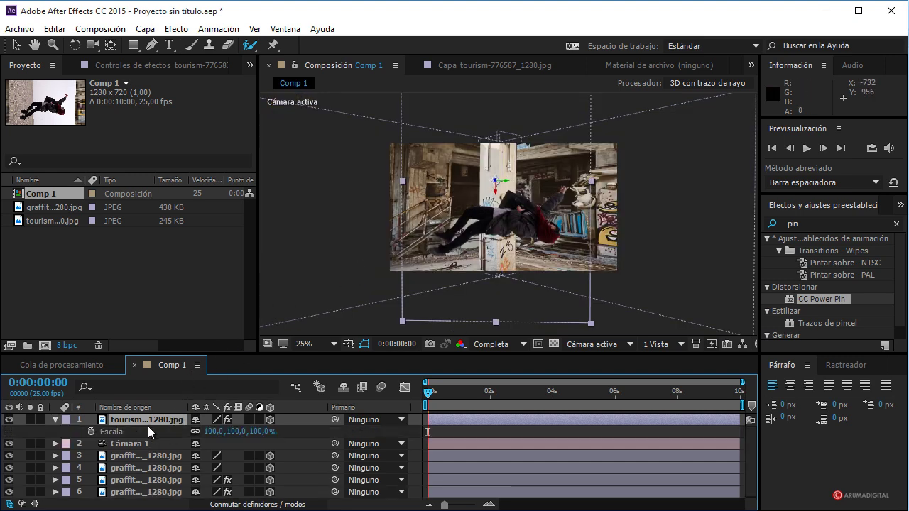
{"action": "left_click_drag", "start_coordinate": [220, 433], "coordinate": [235, 433]}
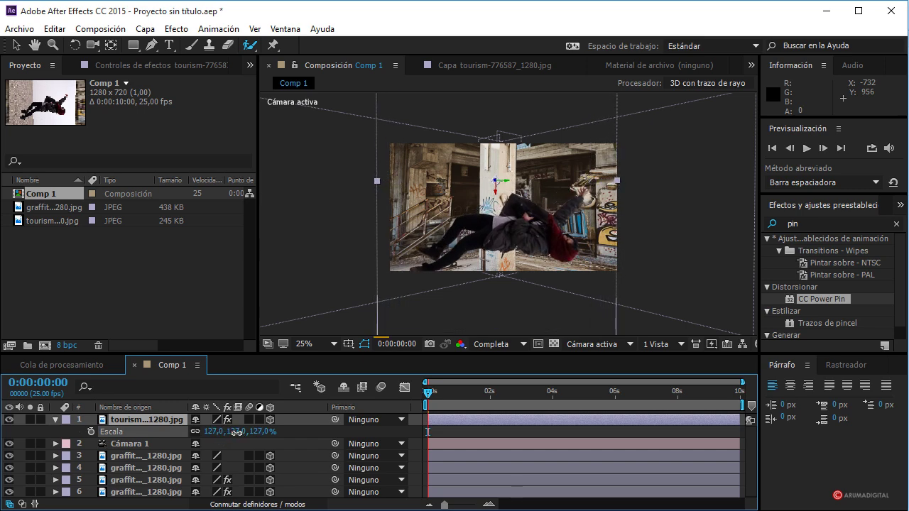
{"action": "left_click", "coordinate": [159, 419]}
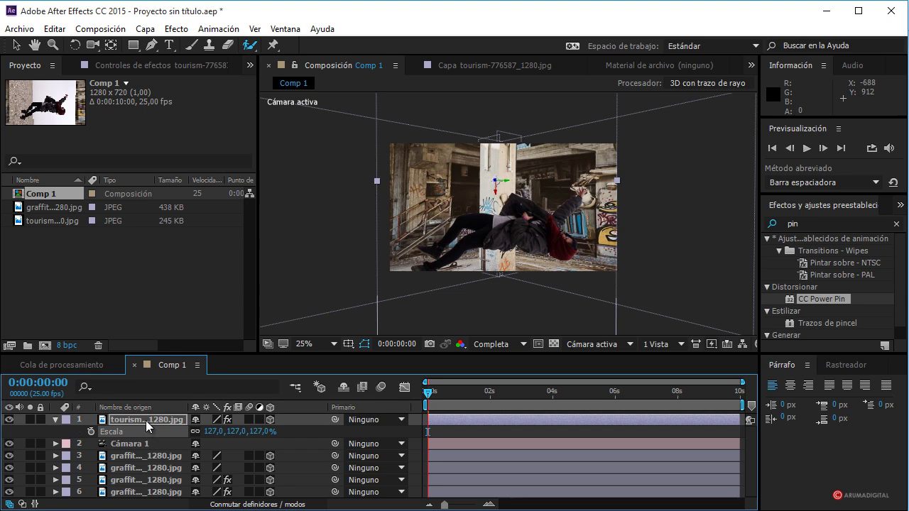
{"action": "left_click", "coordinate": [145, 418]}
- Raise the person to Position Y 132 and pull the Roto Brush Shift Edge to -13%
{"action": "key", "text": "p"}
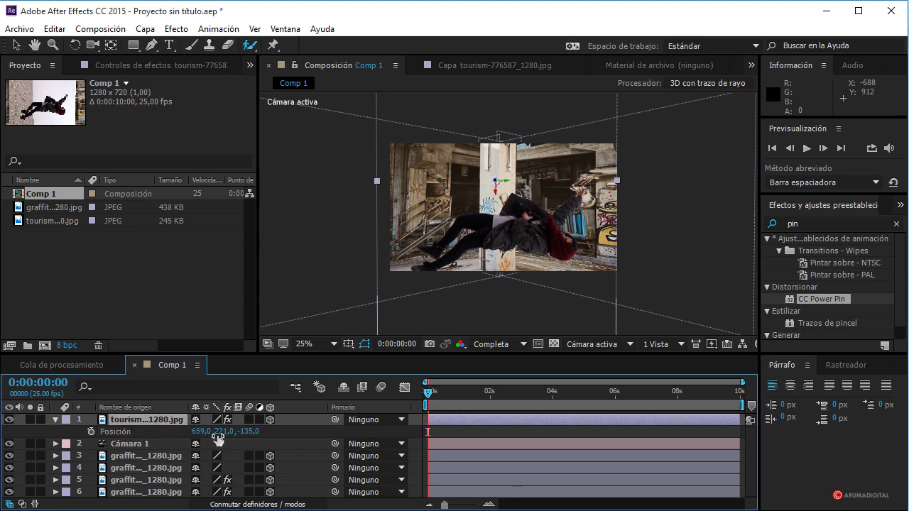
{"action": "left_click_drag", "start_coordinate": [222, 436], "coordinate": [153, 431]}
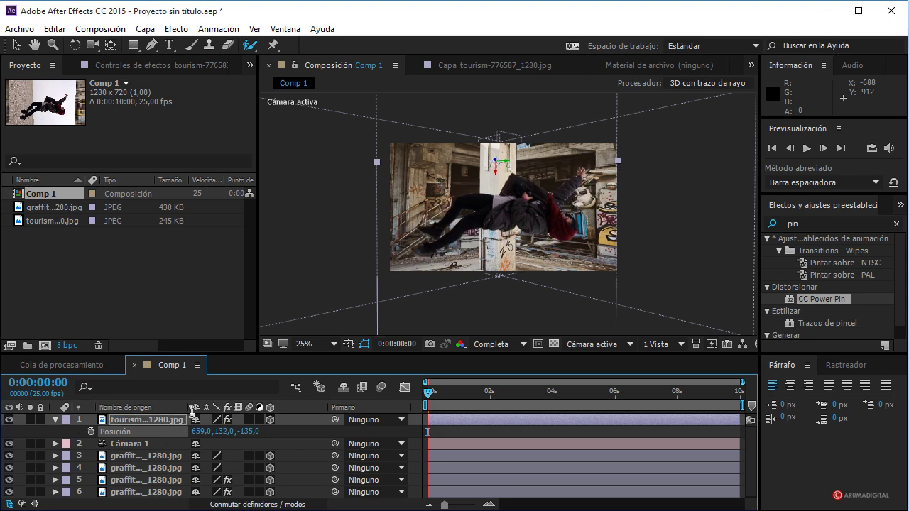
{"action": "key", "text": "period"}
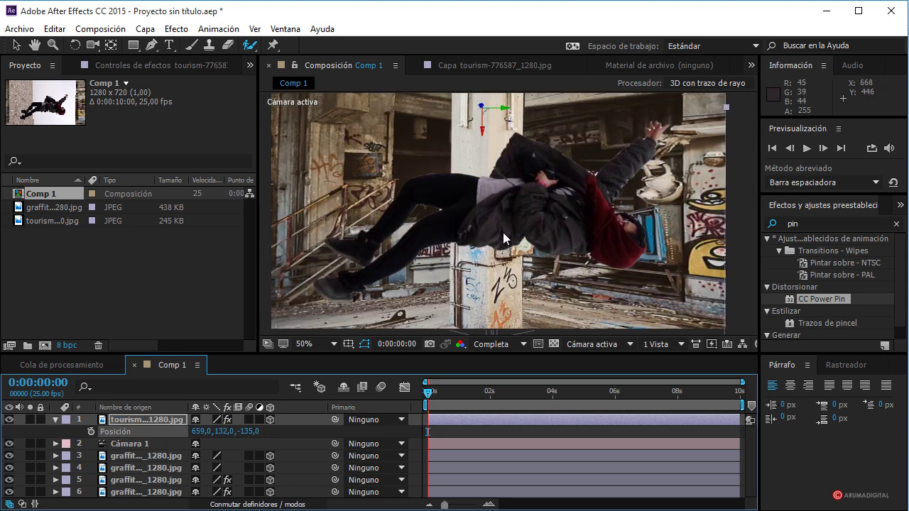
{"action": "left_click", "coordinate": [142, 65]}
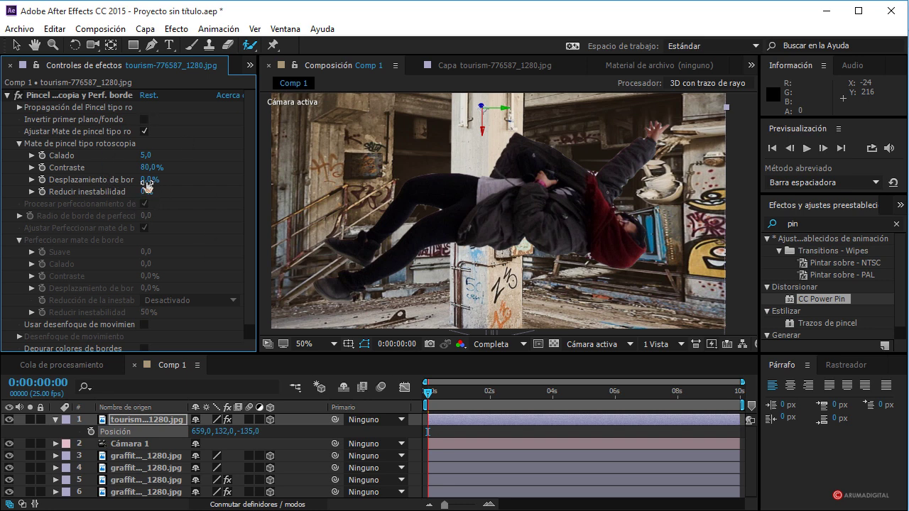
{"action": "left_click_drag", "start_coordinate": [146, 184], "coordinate": [135, 182]}
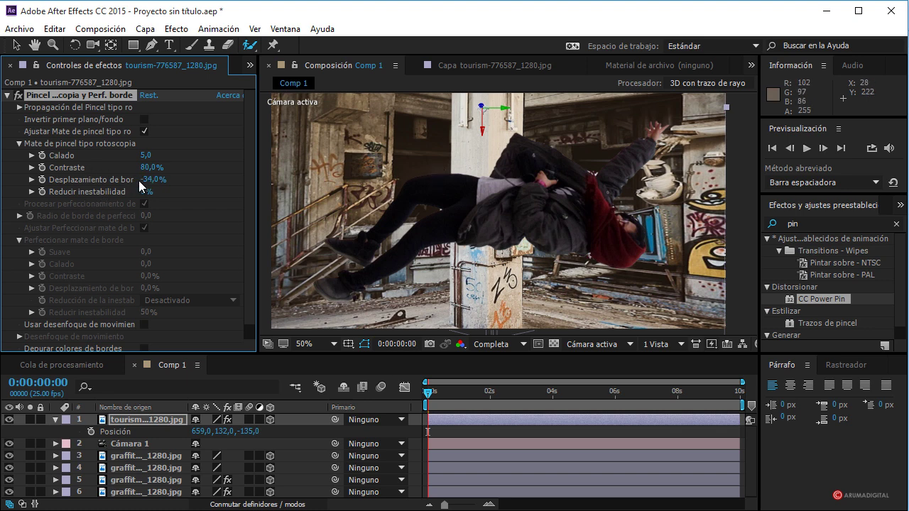
- Shift the Roto Brush matte edge to -49% and collapse the Posición property
{"action": "left_click_drag", "start_coordinate": [140, 181], "coordinate": [132, 180]}
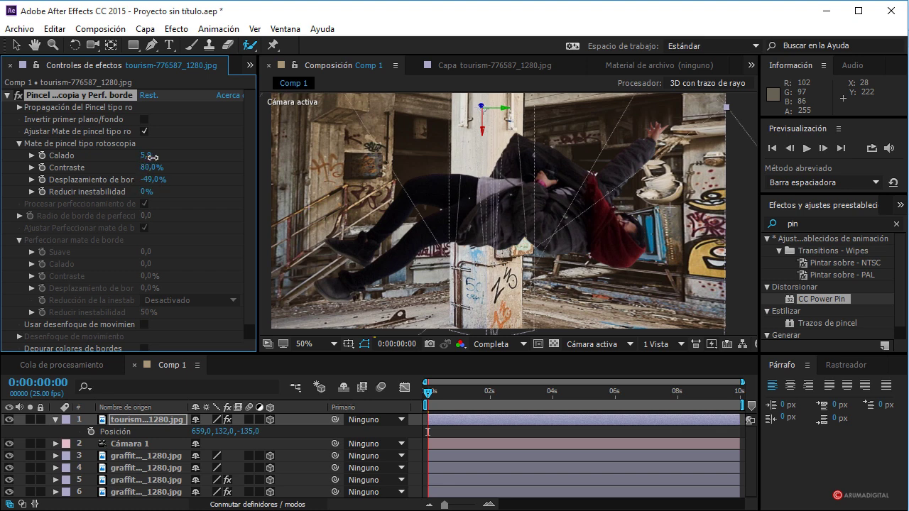
{"action": "left_click", "coordinate": [159, 156]}
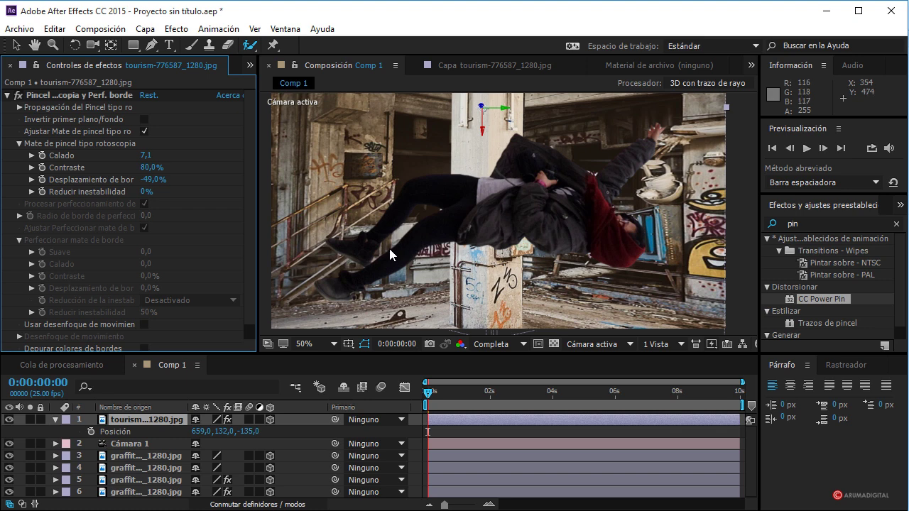
{"action": "left_click", "coordinate": [56, 421]}
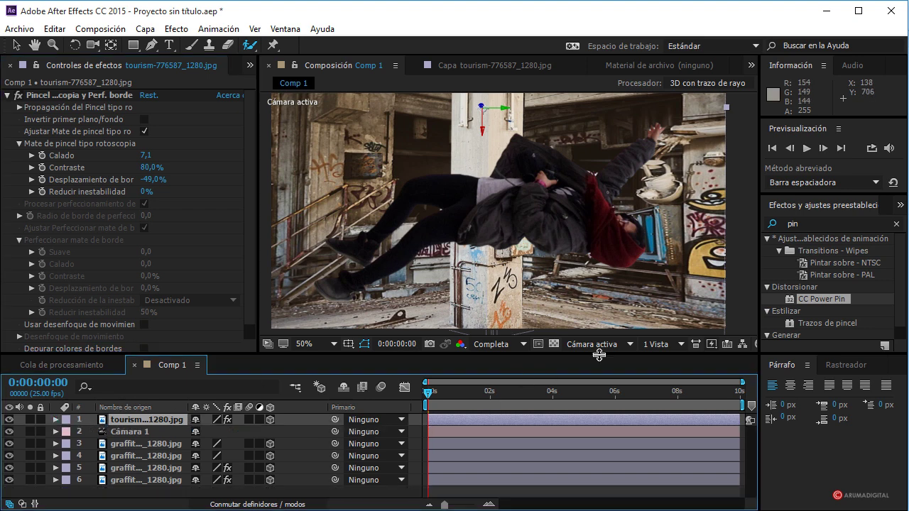
- Apply Tono/Saturación to the person layer with master saturation -38 and hue +5°
{"action": "left_click", "coordinate": [835, 222]}
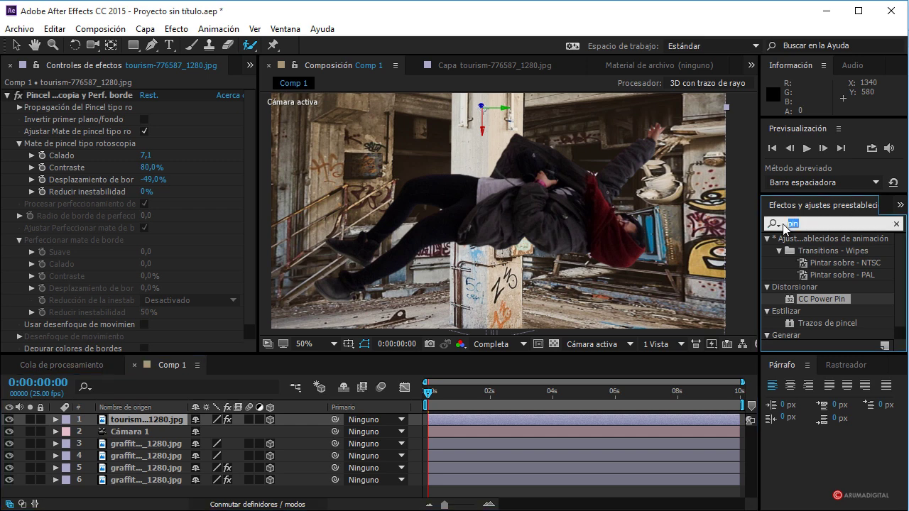
{"action": "type", "text": "tono"}
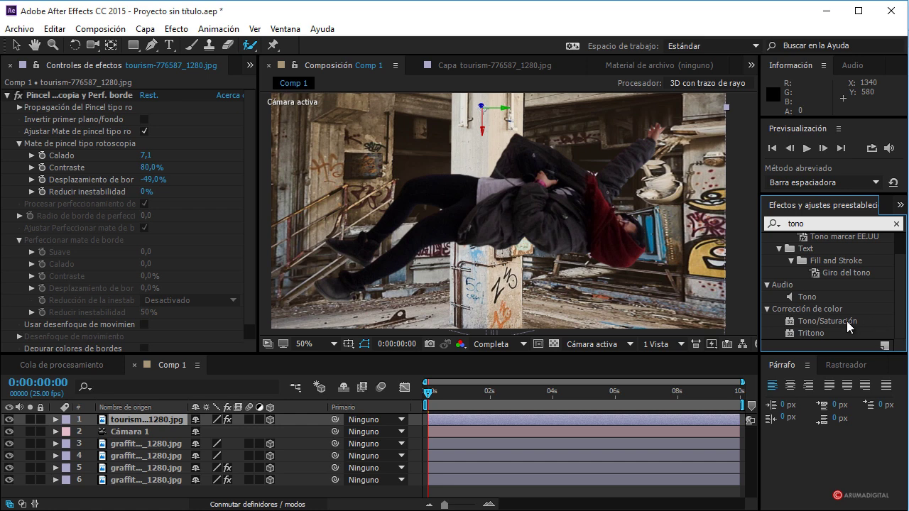
{"action": "left_click_drag", "start_coordinate": [827, 321], "coordinate": [174, 417]}
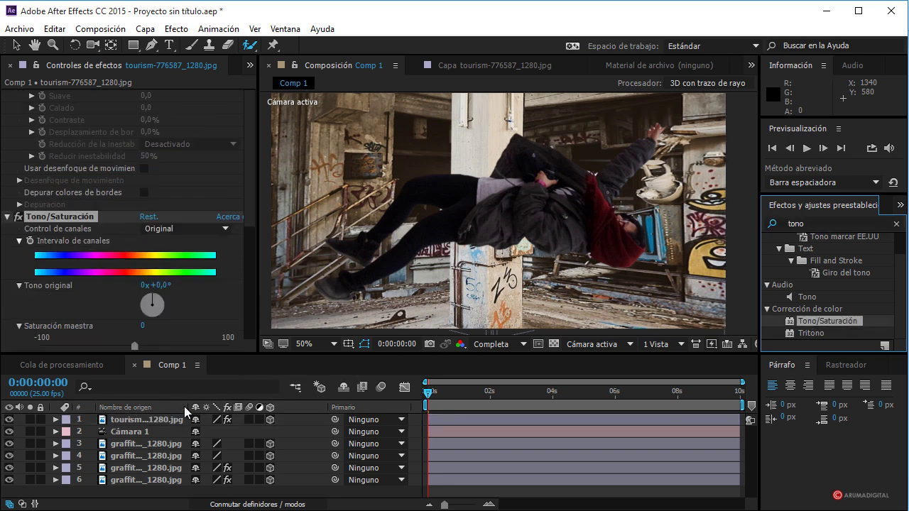
{"action": "scroll", "coordinate": [135, 284], "scroll_direction": "down", "scroll_amount": 3}
{"action": "left_click_drag", "start_coordinate": [135, 266], "coordinate": [102, 266]}
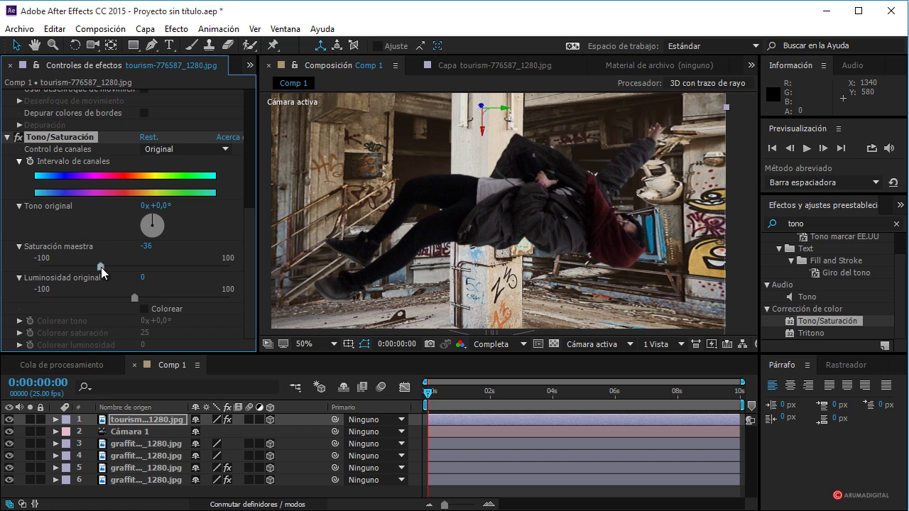
{"action": "left_click_drag", "start_coordinate": [99, 266], "coordinate": [99, 266]}
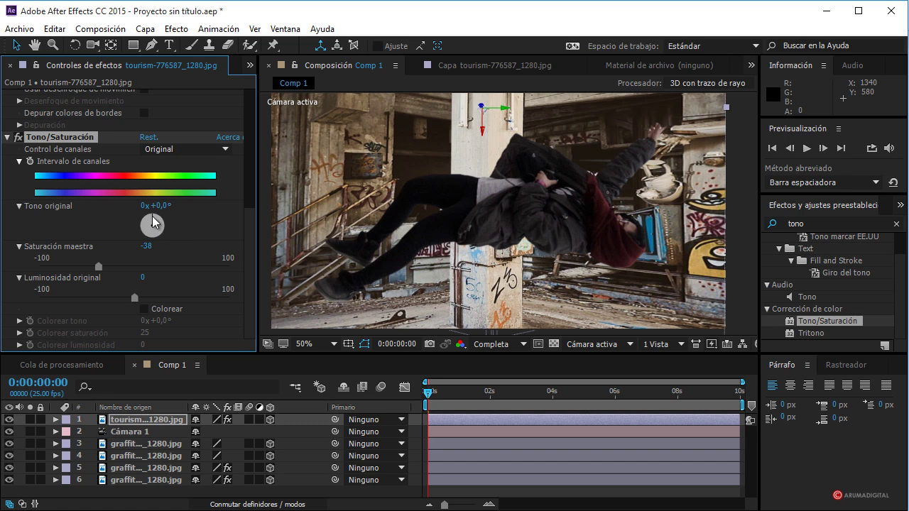
{"action": "left_click_drag", "start_coordinate": [153, 222], "coordinate": [156, 223]}
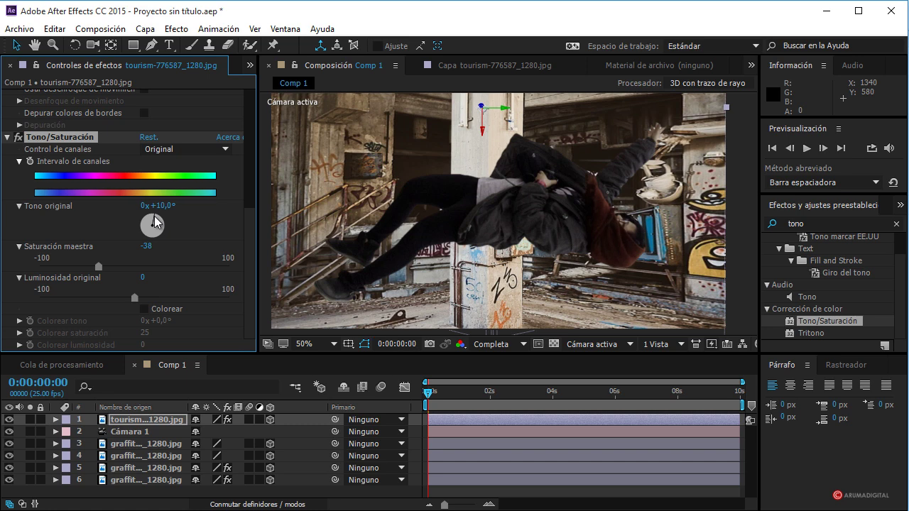
{"action": "left_click_drag", "start_coordinate": [155, 220], "coordinate": [155, 220]}
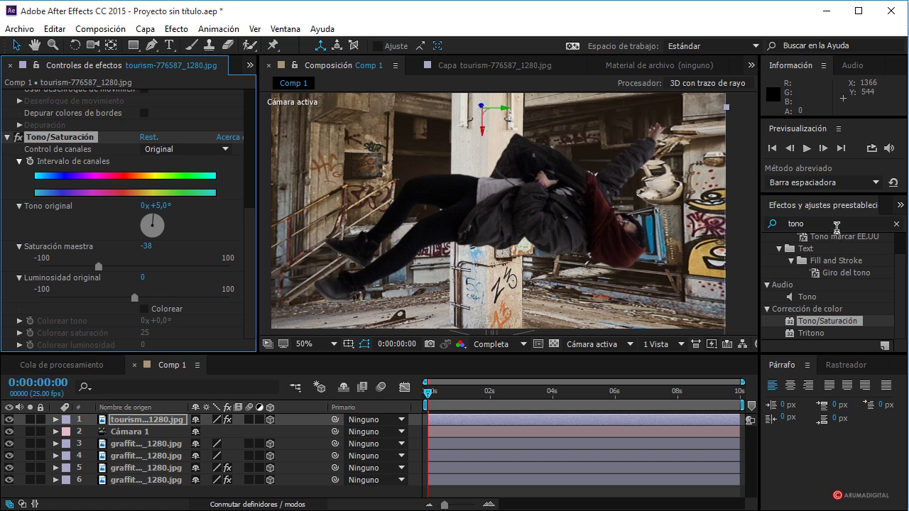
{"action": "double_click", "coordinate": [792, 225]}
- Apply Brillo y contraste to the person layer with brightness 15 and contrast -38
{"action": "type", "text": "Brillo"}
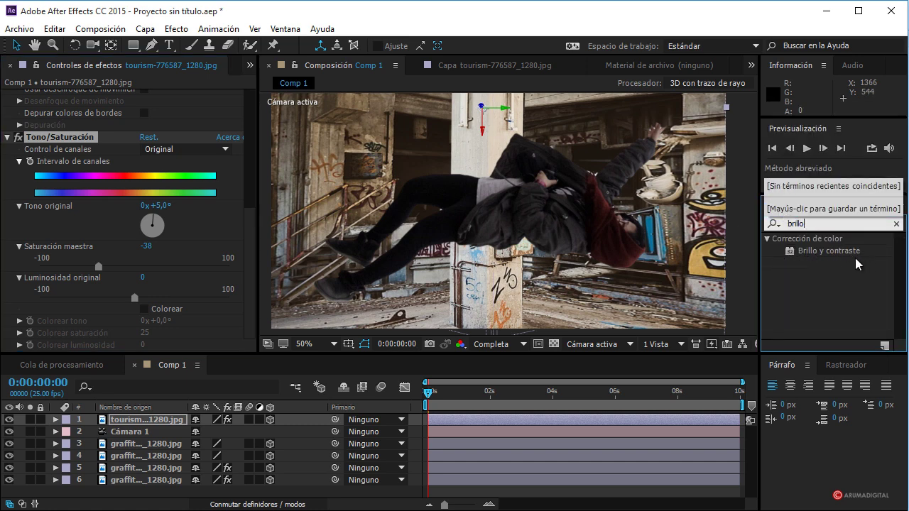
{"action": "mouse_move", "coordinate": [827, 250]}
{"action": "left_mouse_down"}
{"action": "mouse_move", "coordinate": [155, 396]}
{"action": "mouse_move", "coordinate": [157, 421]}
{"action": "left_mouse_up"}
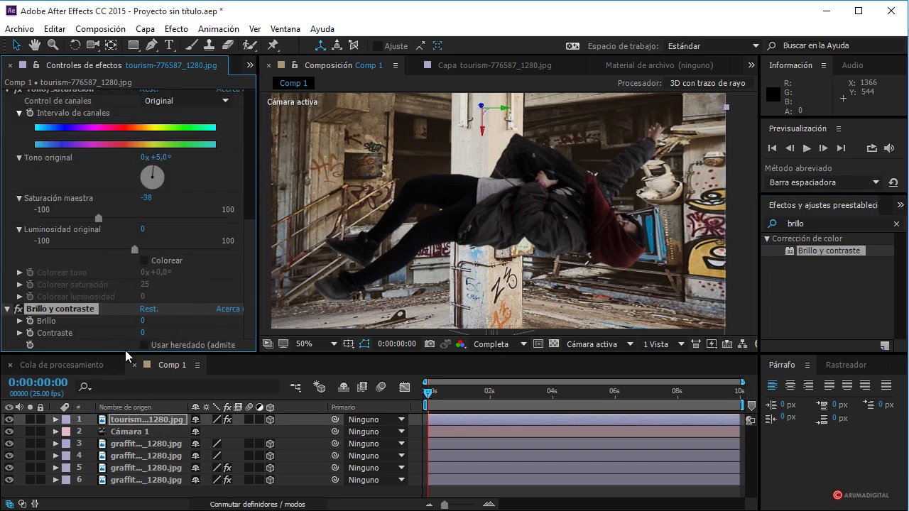
{"action": "mouse_move", "coordinate": [146, 323]}
{"action": "left_mouse_down"}
{"action": "mouse_move", "coordinate": [133, 335]}
{"action": "mouse_move", "coordinate": [108, 335]}
{"action": "left_mouse_up"}
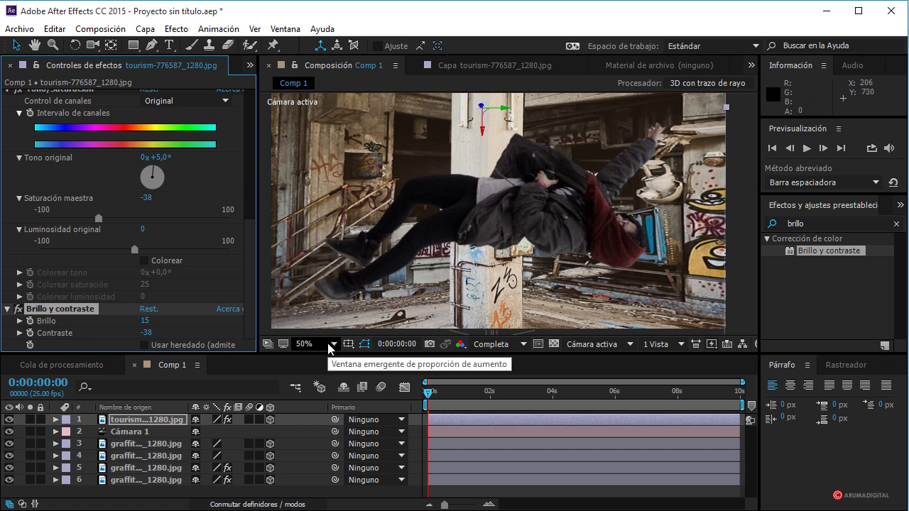
{"action": "left_click", "coordinate": [126, 423]}
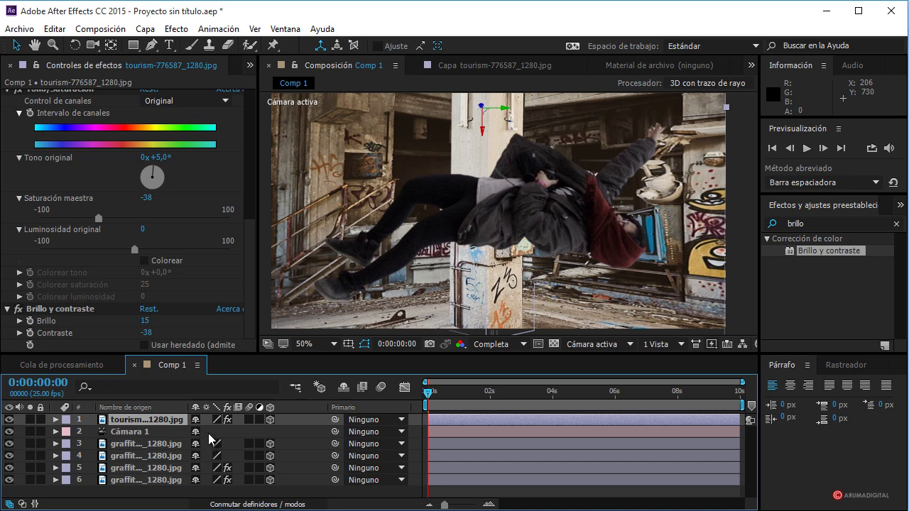
- Create a 1280×720 white solid, Sólido Blanco 1, then search effects for 'bubb'
{"action": "left_click", "coordinate": [145, 28]}
{"action": "mouse_move", "coordinate": [280, 48]}
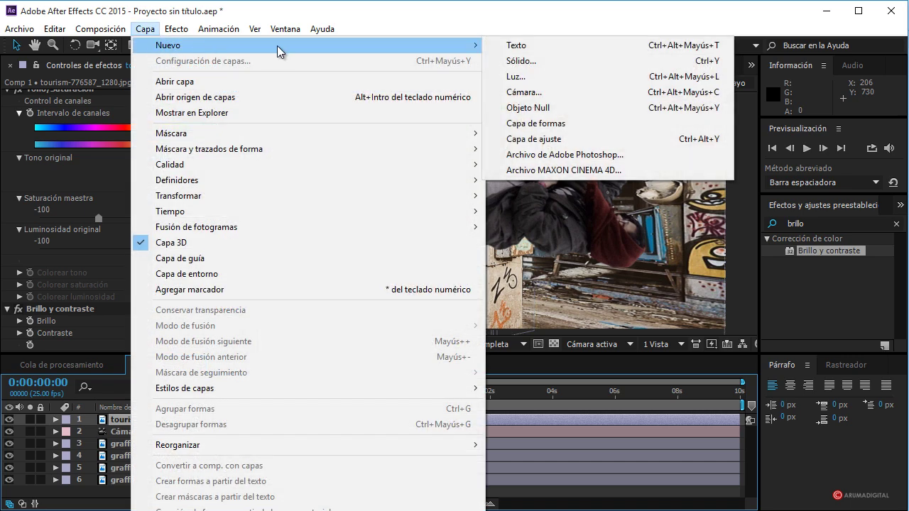
{"action": "left_click", "coordinate": [525, 61]}
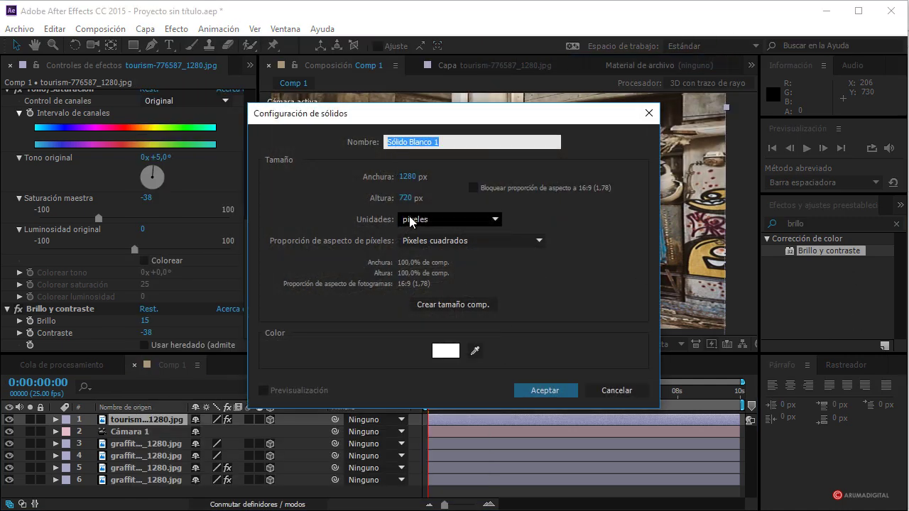
{"action": "left_click", "coordinate": [547, 391]}
{"action": "left_click", "coordinate": [813, 225]}
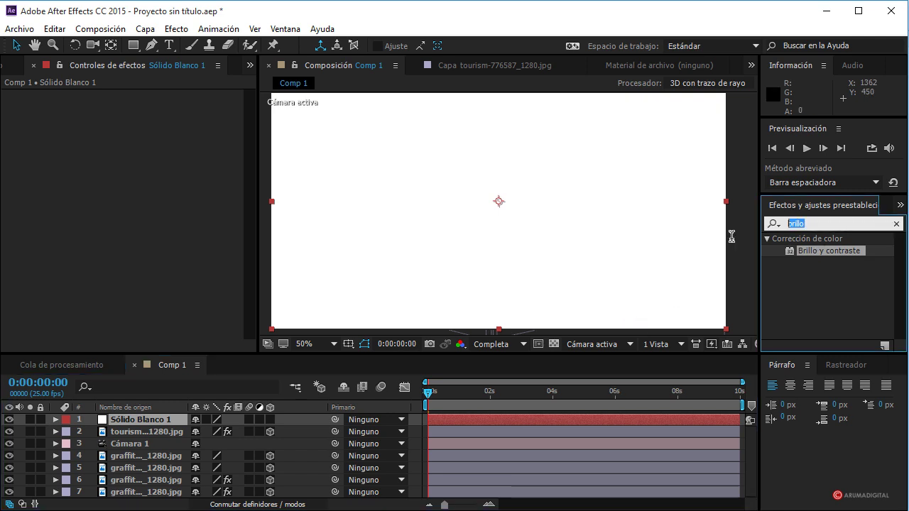
{"action": "type", "text": "bubb"}
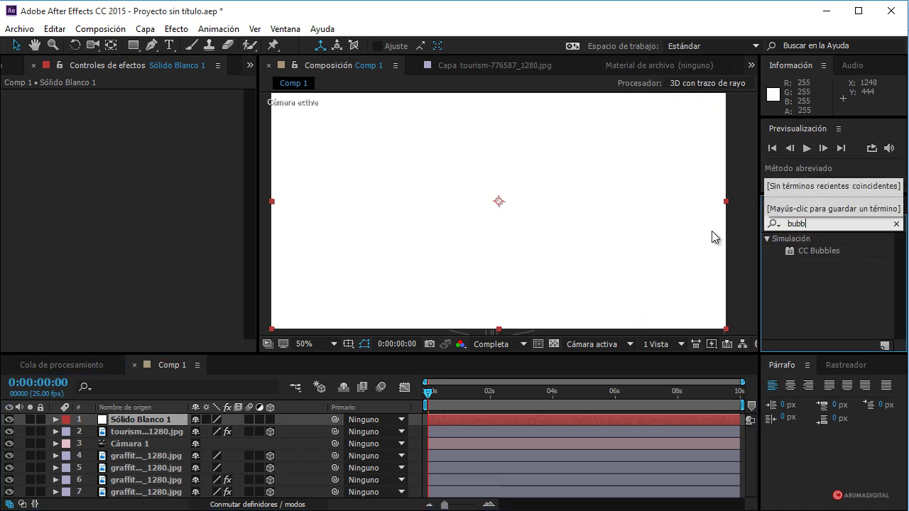
- Apply CC Bubbles to the white solid, preview at half resolution, and shrink the bubbles
{"action": "left_click_drag", "start_coordinate": [817, 250], "coordinate": [134, 420]}
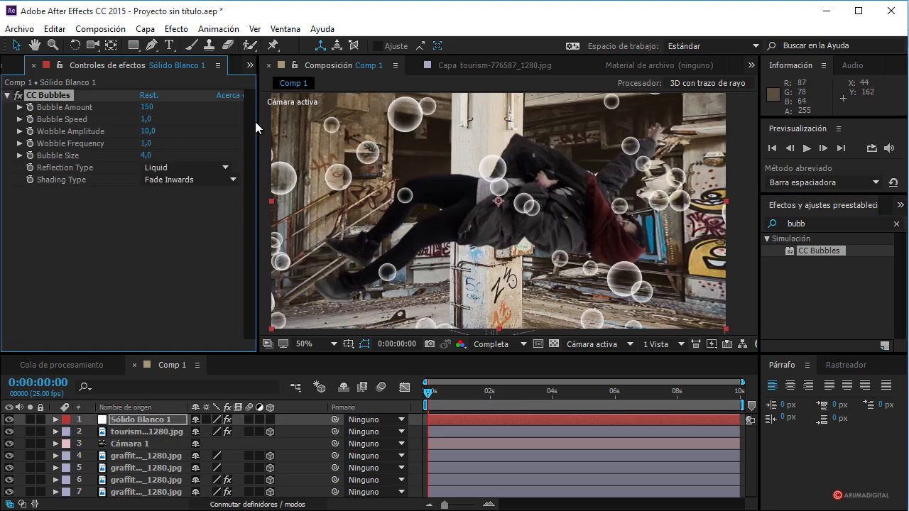
{"action": "left_click_drag", "start_coordinate": [426, 394], "coordinate": [486, 399]}
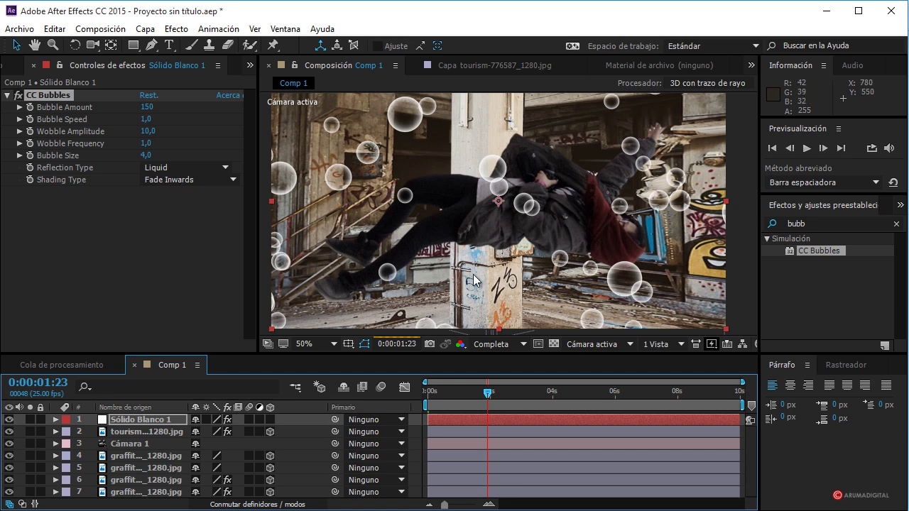
{"action": "left_click", "coordinate": [522, 344]}
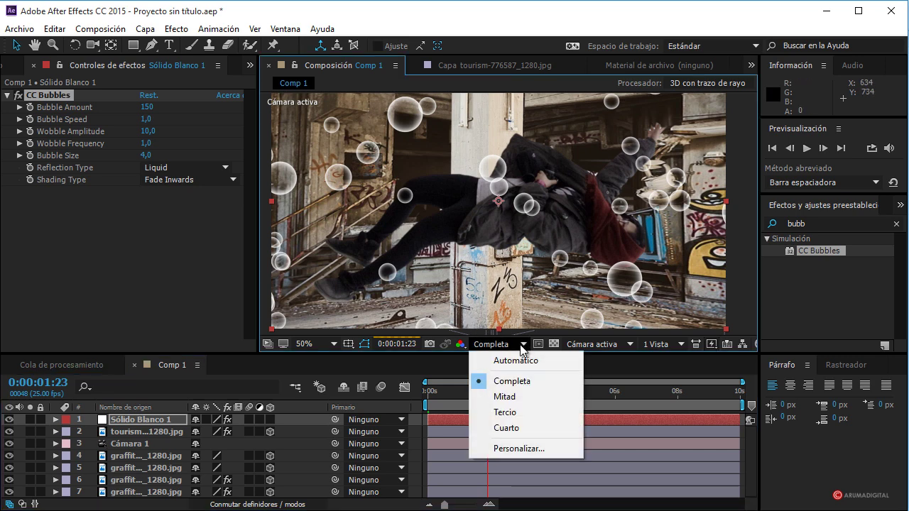
{"action": "left_click", "coordinate": [502, 397]}
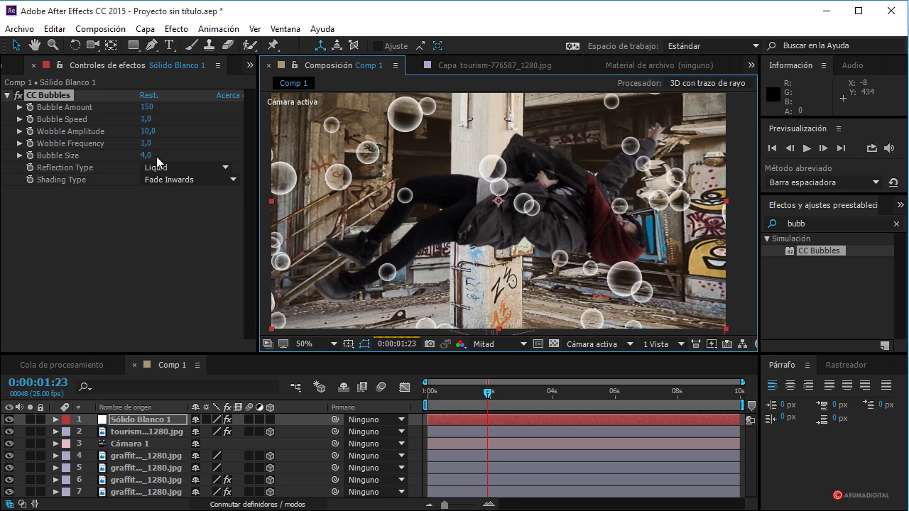
{"action": "left_click_drag", "start_coordinate": [148, 158], "coordinate": [21, 165]}
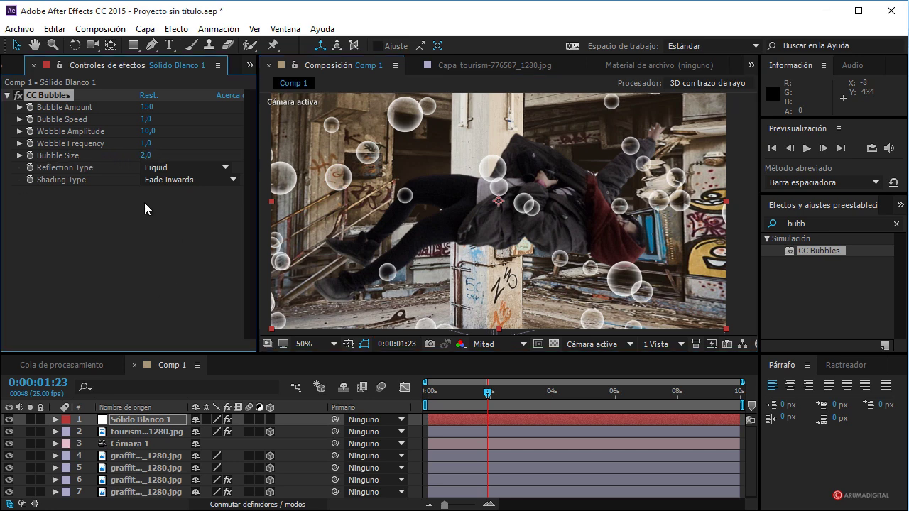
- Hide the camera layer and the four graffiti wall layers
{"action": "left_click", "coordinate": [9, 443]}
{"action": "left_click", "coordinate": [9, 455]}
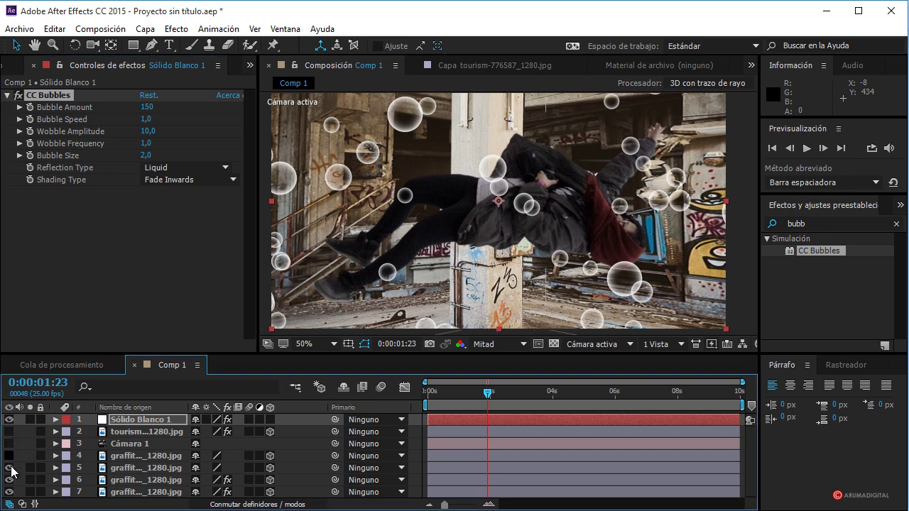
{"action": "left_click", "coordinate": [9, 467]}
{"action": "left_click", "coordinate": [8, 479]}
{"action": "left_click", "coordinate": [10, 491]}
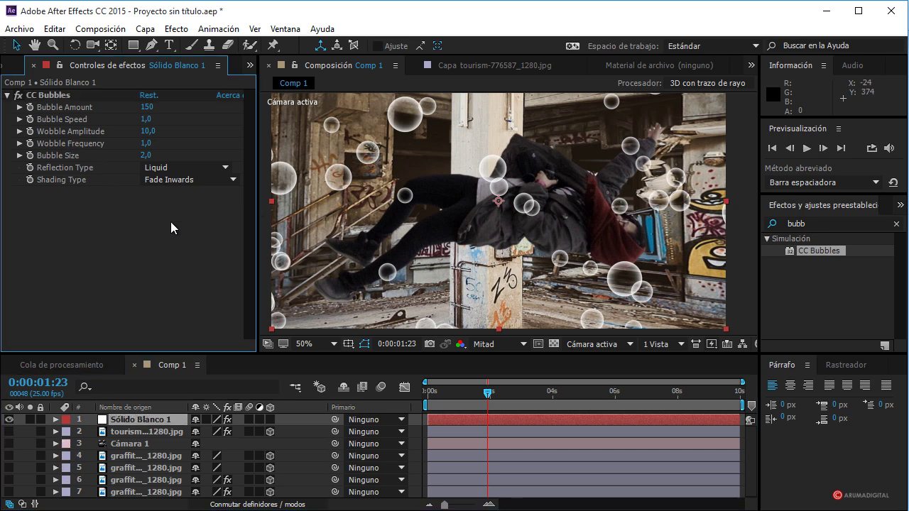
- Set bubble shading to fade outwards, lower amount, speed and wobble, and Bubble Size 1,0
{"action": "left_click", "coordinate": [188, 179]}
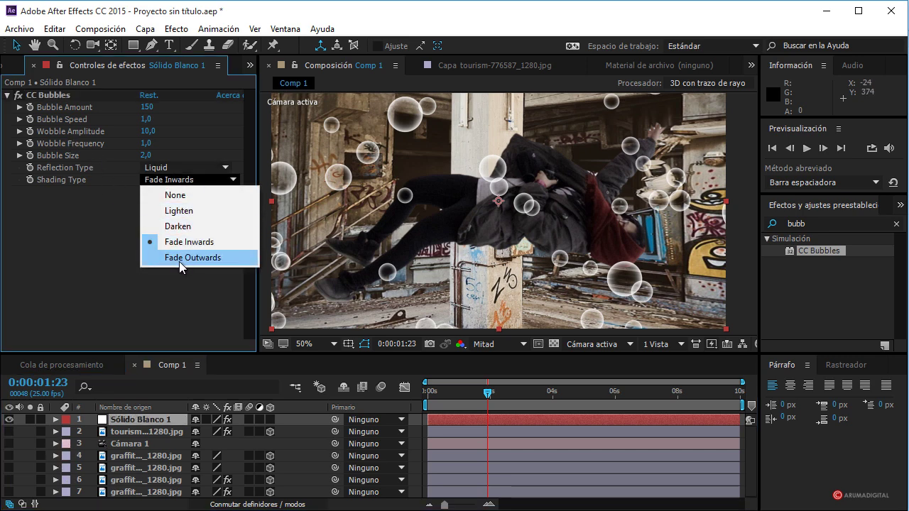
{"action": "left_click", "coordinate": [187, 258]}
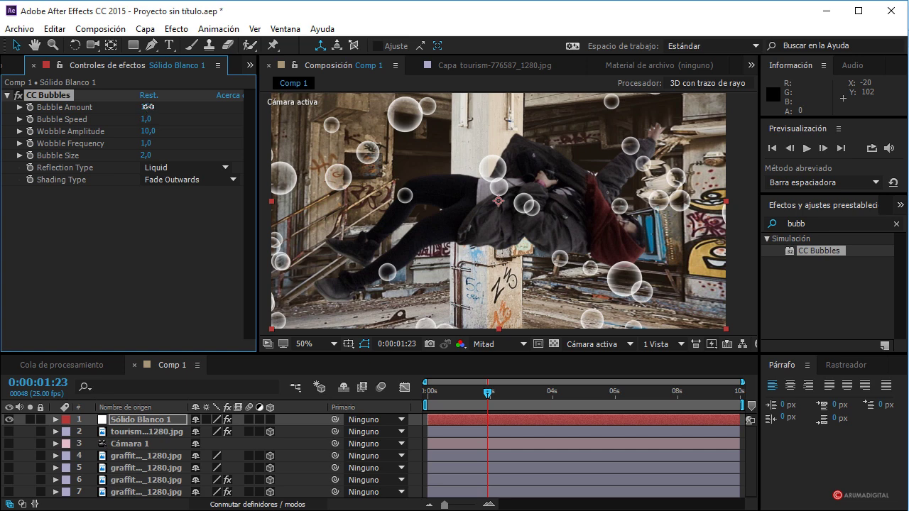
{"action": "left_click_drag", "start_coordinate": [141, 107], "coordinate": [124, 109]}
{"action": "left_click_drag", "start_coordinate": [150, 122], "coordinate": [123, 123]}
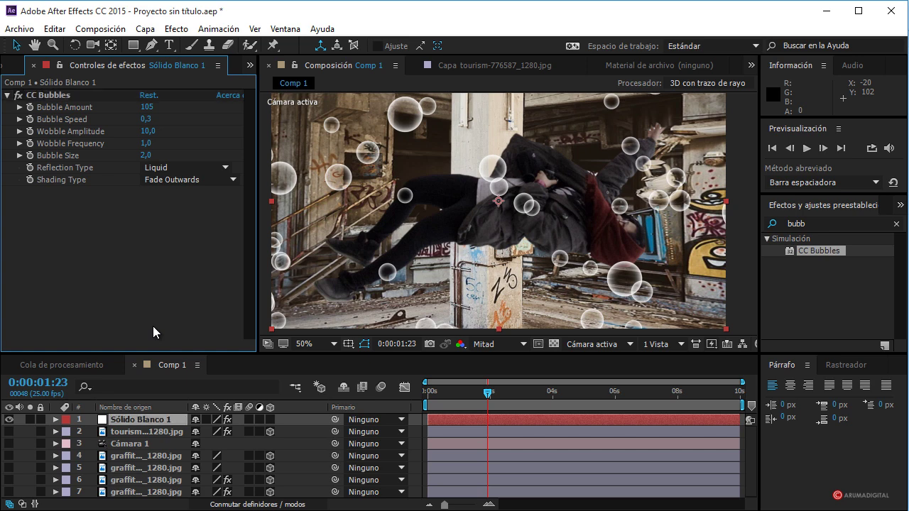
{"action": "left_click_drag", "start_coordinate": [148, 131], "coordinate": [131, 134]}
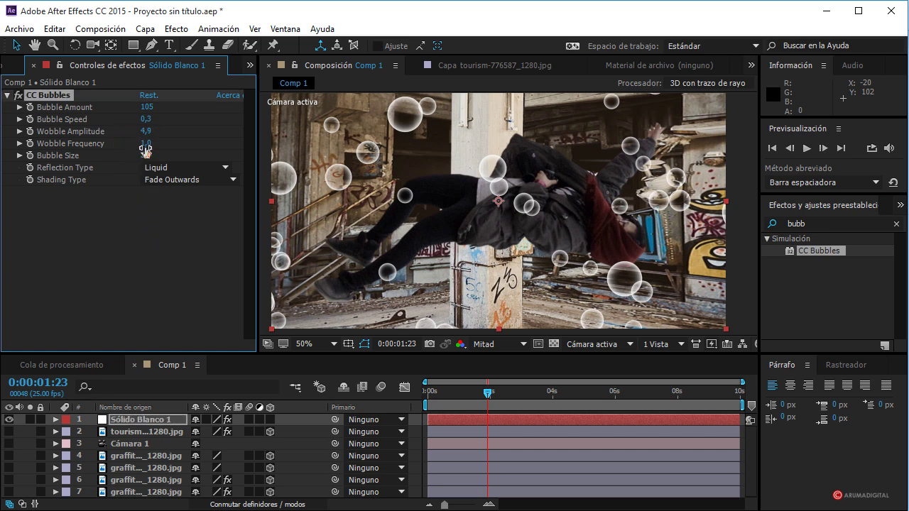
{"action": "left_click_drag", "start_coordinate": [145, 148], "coordinate": [119, 146]}
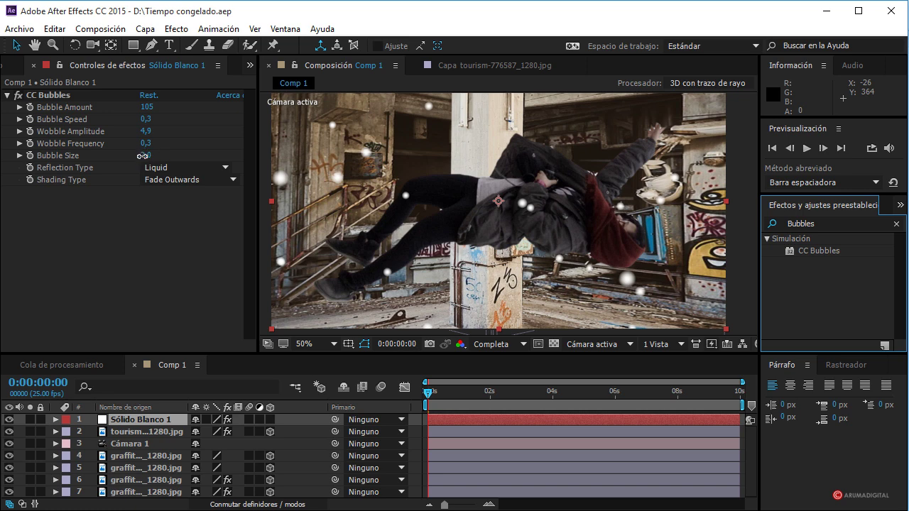
{"action": "left_click_drag", "start_coordinate": [142, 156], "coordinate": [66, 157]}
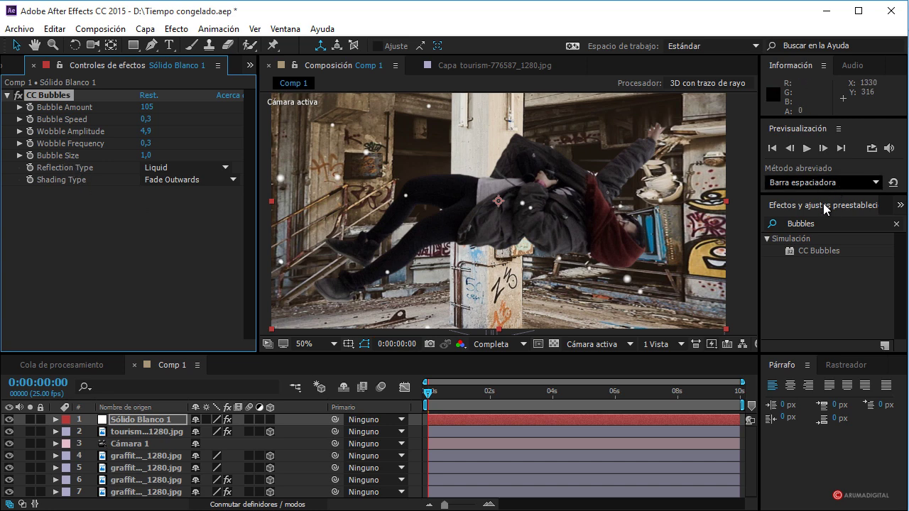
- Apply Desenfoque rápido to Sólido Blanco 1 with Difuminación 12,0
{"action": "left_click", "coordinate": [816, 223]}
{"action": "type", "text": "de"}
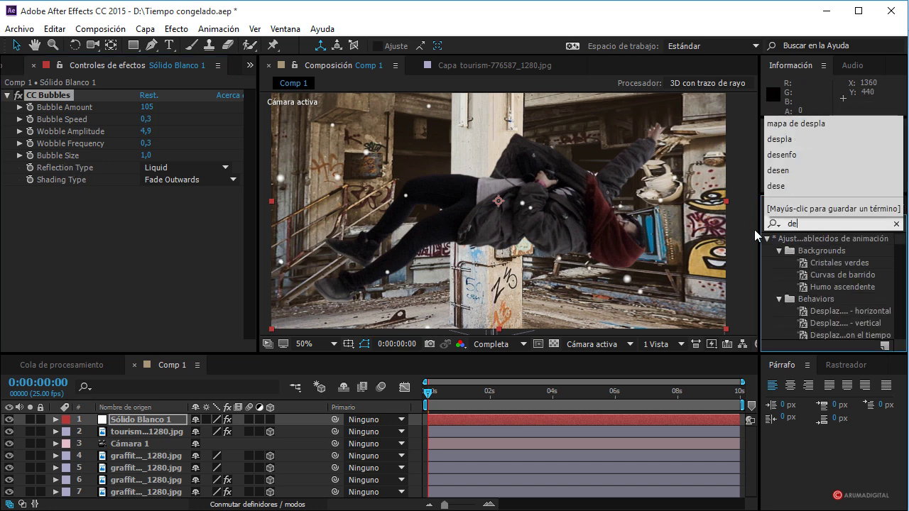
{"action": "type", "text": "sen"}
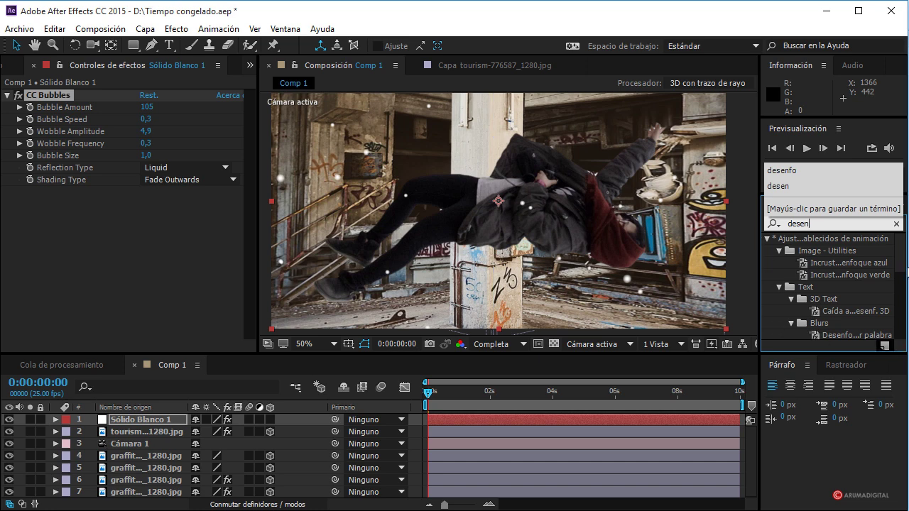
{"action": "scroll", "coordinate": [901, 283], "scroll_direction": "down", "scroll_amount": 5}
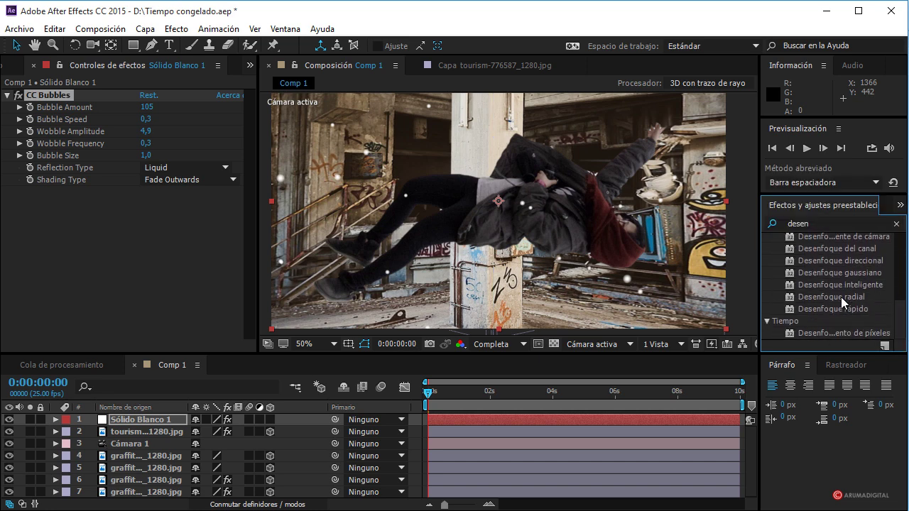
{"action": "left_click_drag", "start_coordinate": [841, 307], "coordinate": [164, 266]}
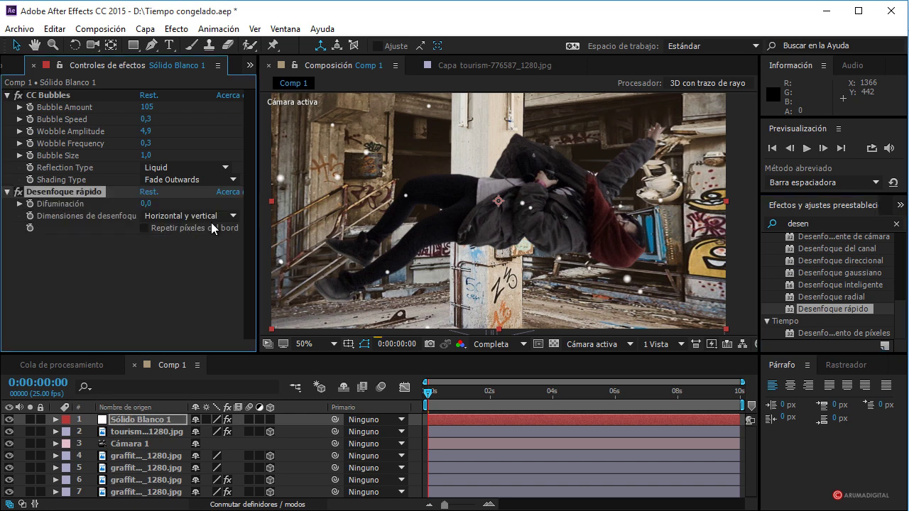
{"action": "left_click_drag", "start_coordinate": [146, 204], "coordinate": [164, 205]}
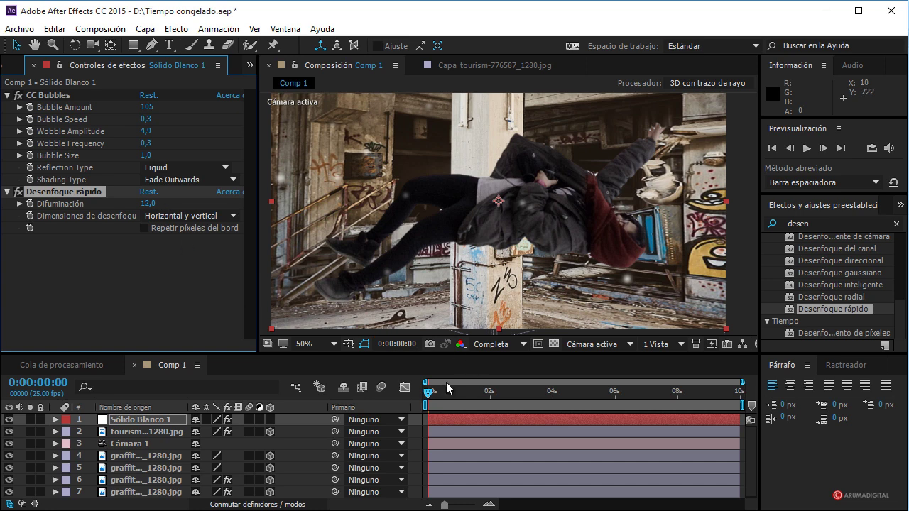
- Return the preview to full resolution and scrub through the first second
{"action": "left_click", "coordinate": [490, 347]}
{"action": "left_click", "coordinate": [505, 396]}
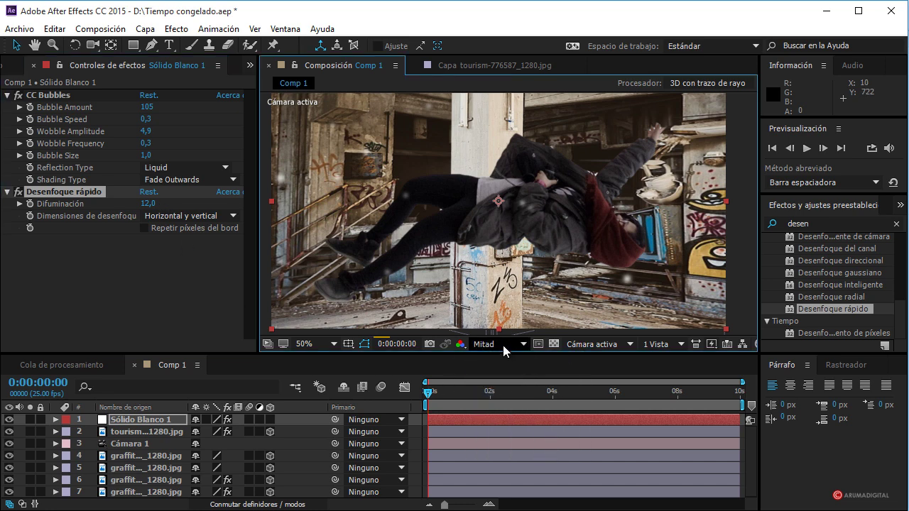
{"action": "left_click", "coordinate": [493, 344]}
{"action": "left_click", "coordinate": [507, 384]}
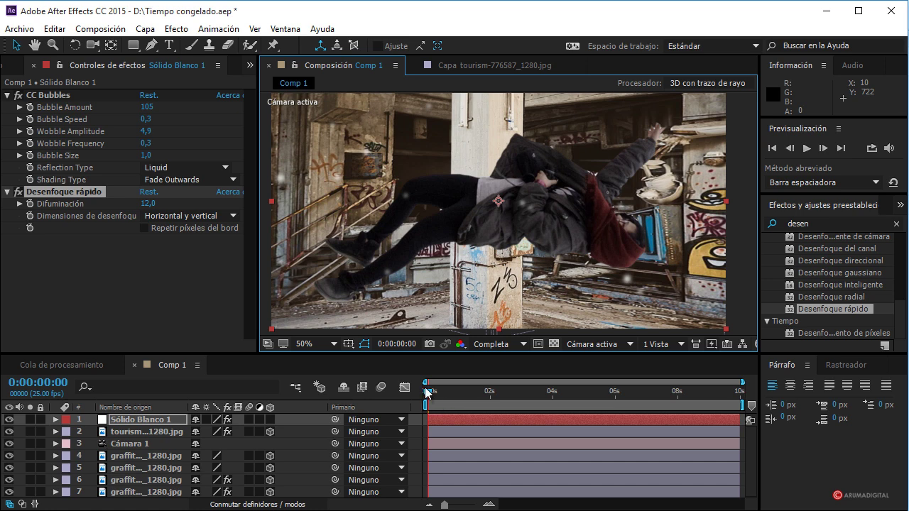
{"action": "left_click", "coordinate": [438, 393]}
{"action": "left_click_drag", "start_coordinate": [438, 393], "coordinate": [458, 401]}
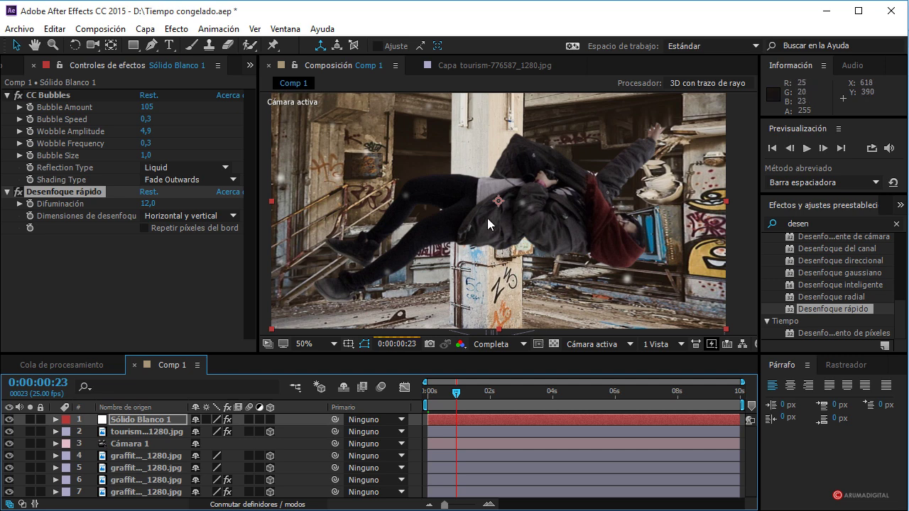
- Preview the blurred bubbles at half resolution, scrubbing to 0:00:01:24 and 0:00:01:09, then play
{"action": "left_click", "coordinate": [497, 344]}
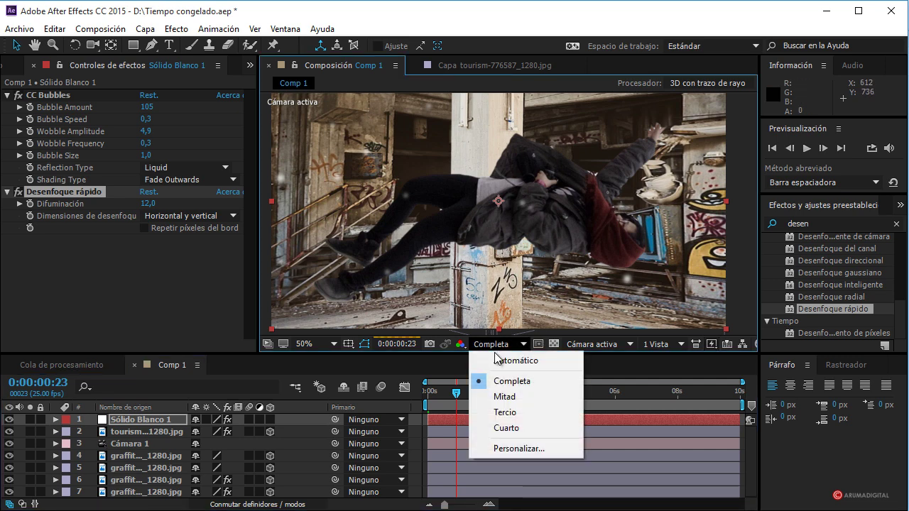
{"action": "left_click", "coordinate": [506, 403]}
{"action": "left_click_drag", "start_coordinate": [460, 395], "coordinate": [474, 395]}
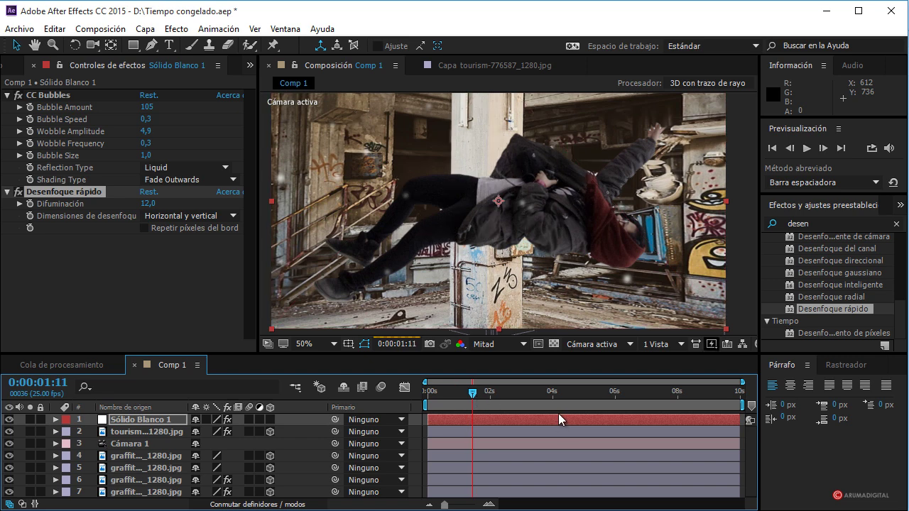
{"action": "left_click", "coordinate": [490, 397]}
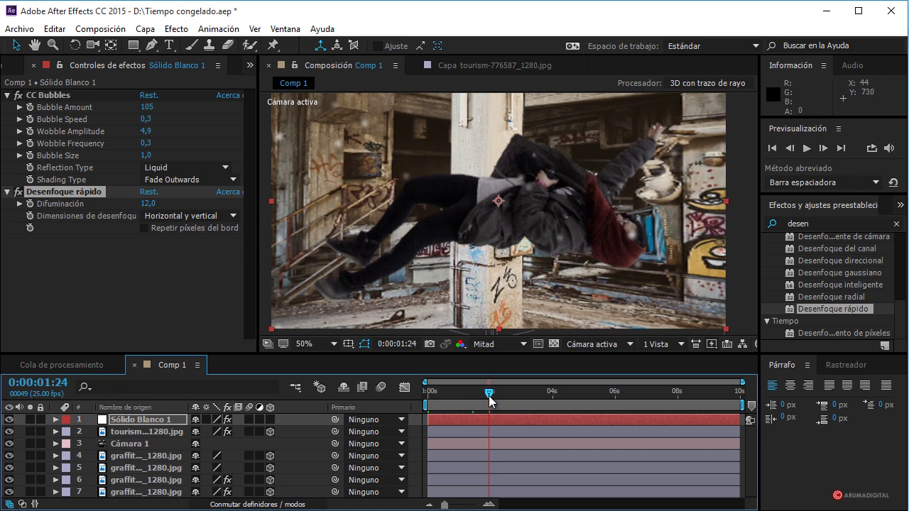
{"action": "mouse_move", "coordinate": [489, 400]}
{"action": "left_mouse_down"}
{"action": "mouse_move", "coordinate": [427, 397]}
{"action": "mouse_move", "coordinate": [435, 390]}
{"action": "left_mouse_up"}
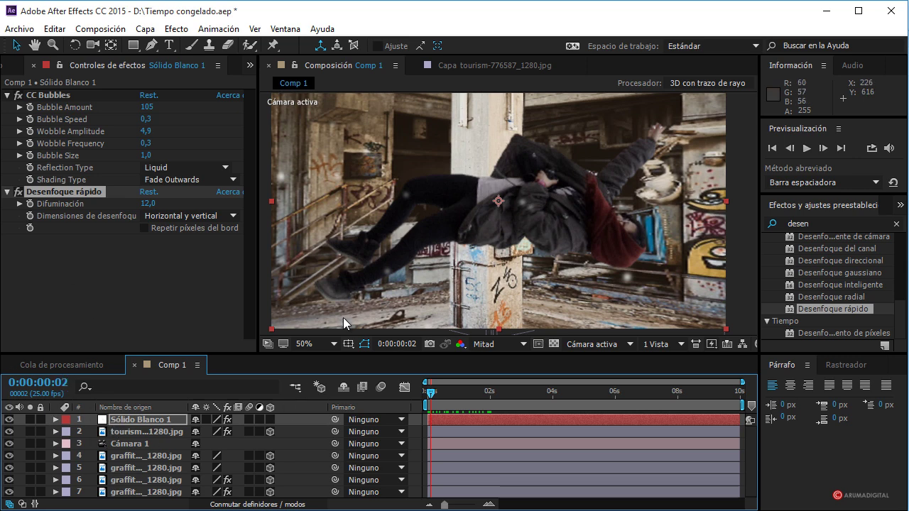
{"action": "left_click", "coordinate": [469, 394]}
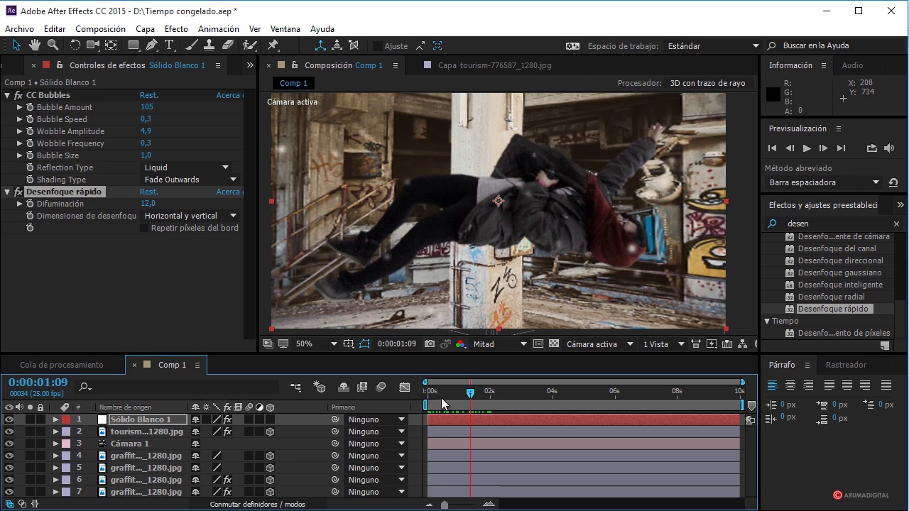
{"action": "key", "text": "space"}
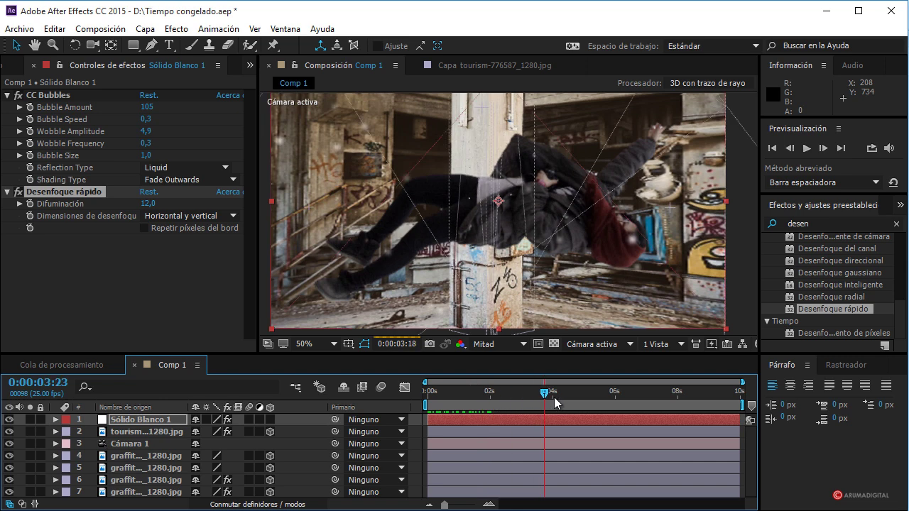
- Add a Position keyframe on Cámara 1 at 0:00:00:00
{"action": "key", "text": "space"}
{"action": "key", "text": "Home"}
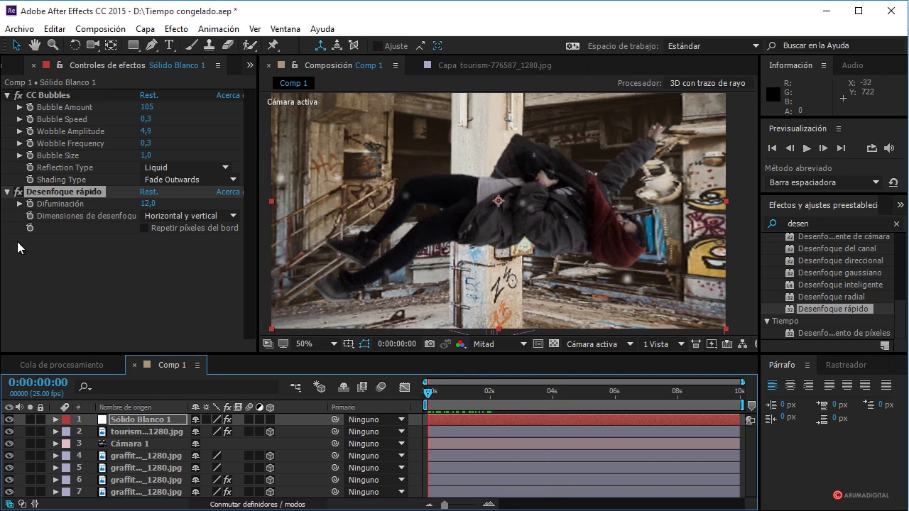
{"action": "left_click", "coordinate": [134, 445]}
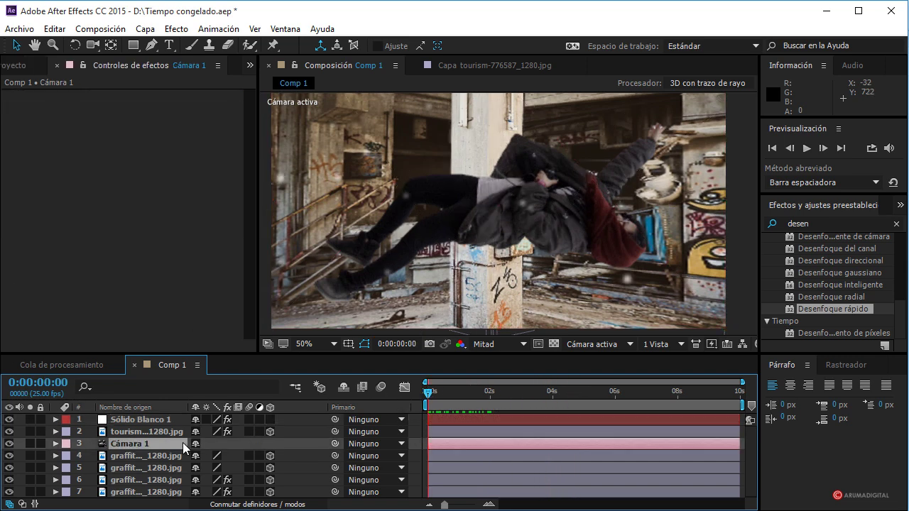
{"action": "key", "text": "p"}
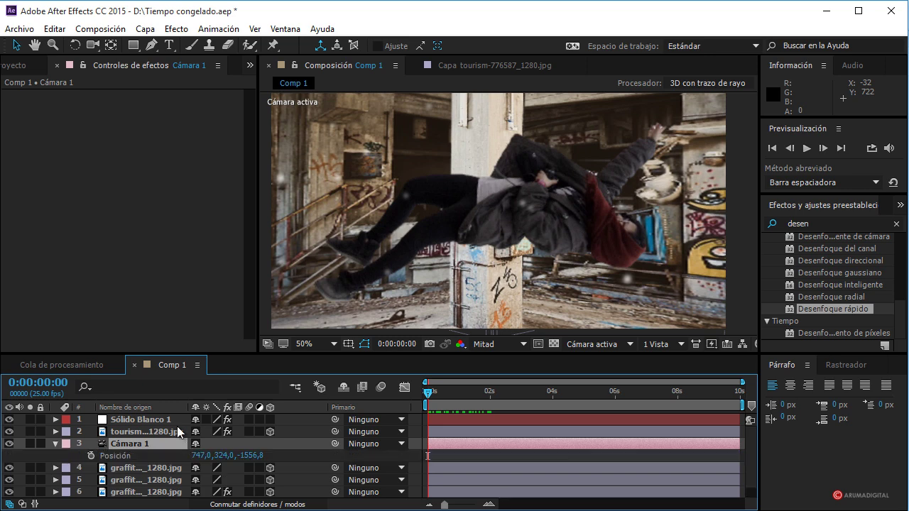
{"action": "left_click", "coordinate": [91, 455]}
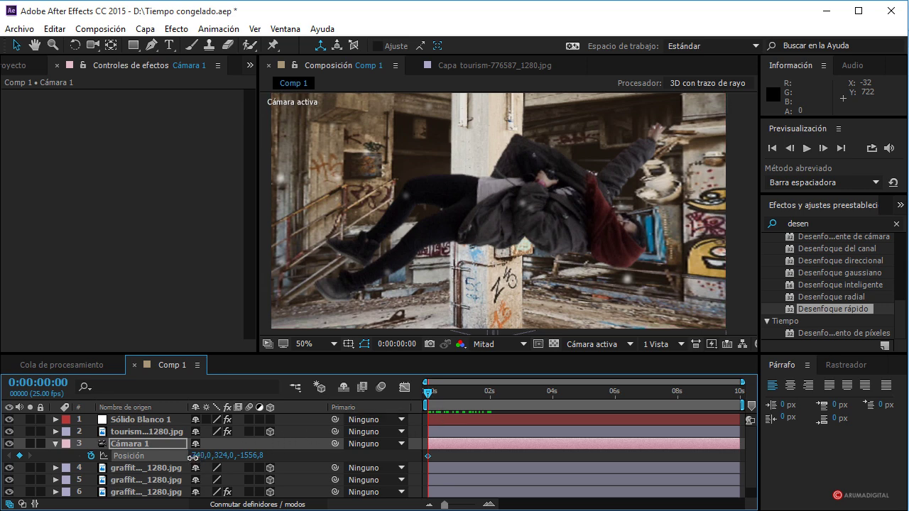
- Start the camera at X 544, Y 309, then keyframe X 892, Y 212 at 0:00:05:01
{"action": "left_click_drag", "start_coordinate": [192, 457], "coordinate": [54, 457]}
{"action": "left_click_drag", "start_coordinate": [225, 459], "coordinate": [702, 362]}
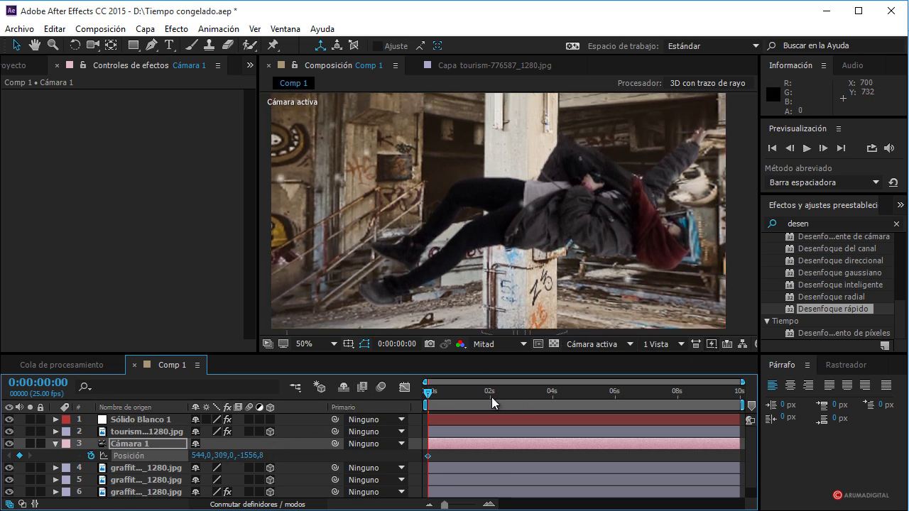
{"action": "left_click_drag", "start_coordinate": [428, 395], "coordinate": [585, 400]}
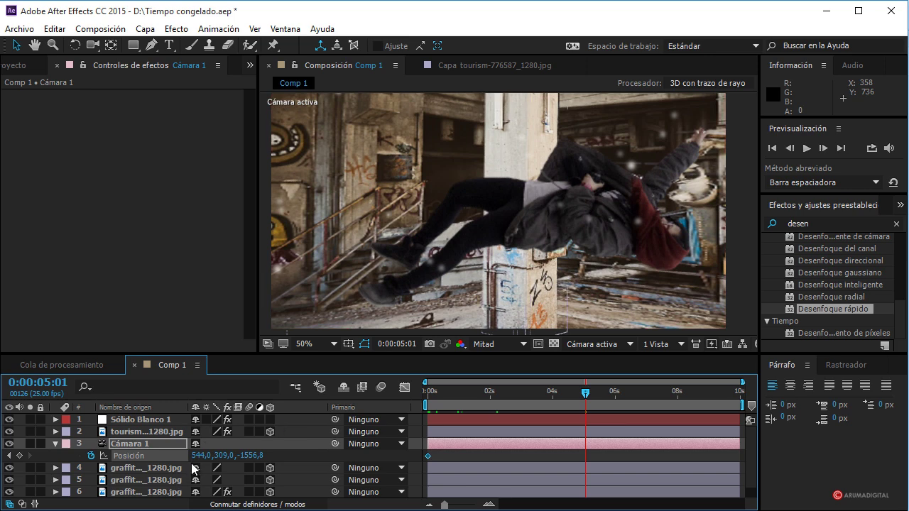
{"action": "left_click_drag", "start_coordinate": [199, 456], "coordinate": [448, 456]}
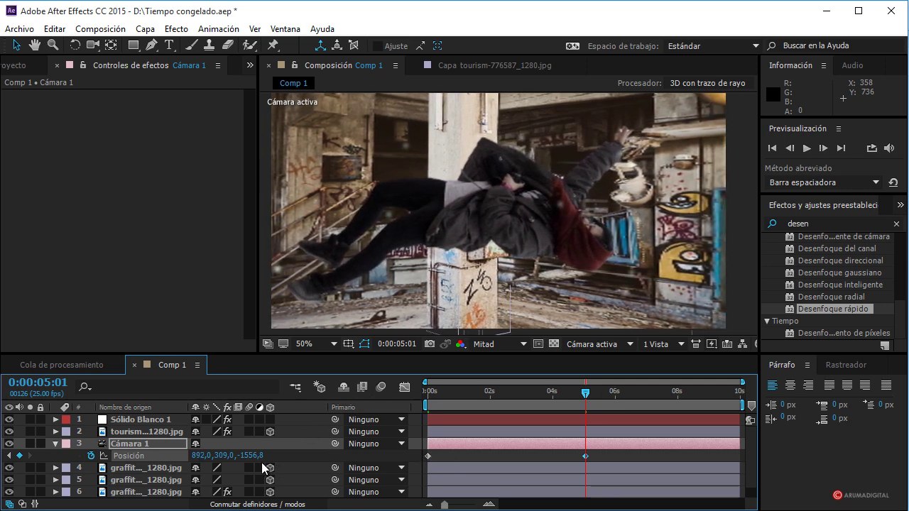
{"action": "left_click_drag", "start_coordinate": [224, 460], "coordinate": [147, 466]}
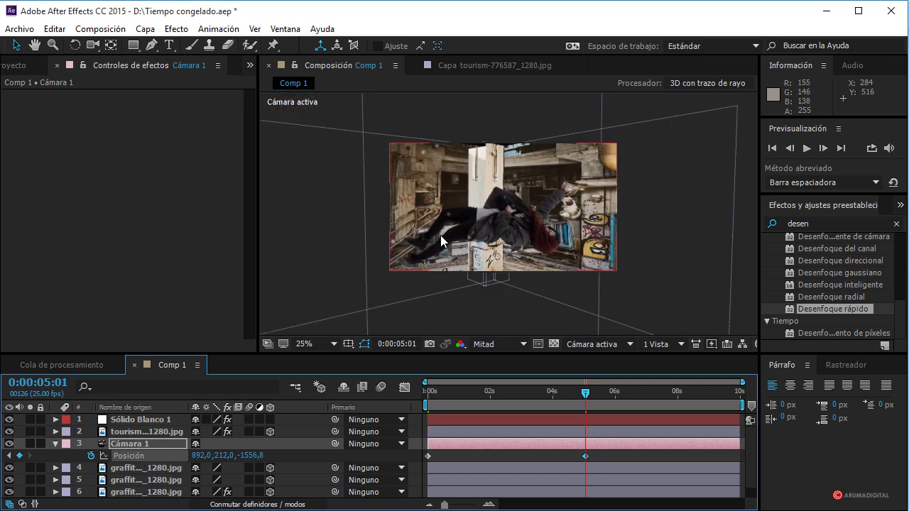
- Set Cámara 1's second-keyframe Y position to 277,0 and turn on 3D for Sólido Blanco 1
{"action": "key", "text": "comma"}
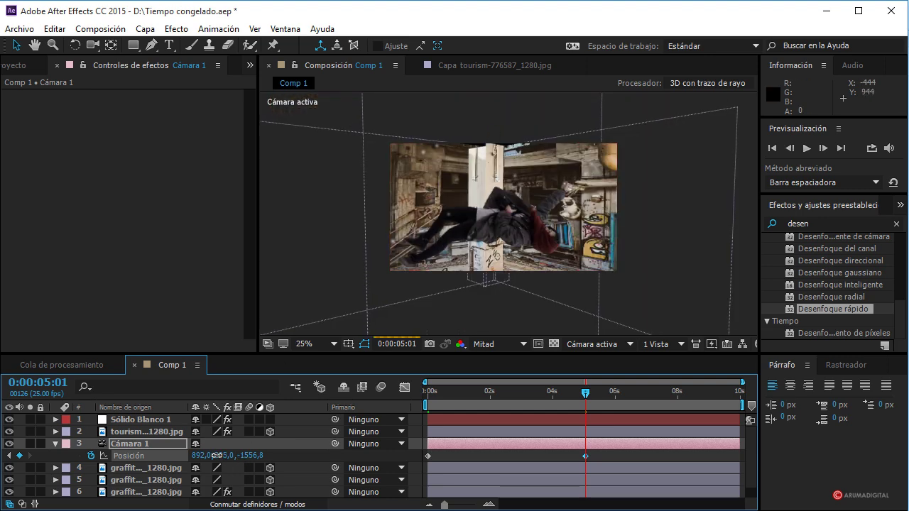
{"action": "left_click_drag", "start_coordinate": [217, 455], "coordinate": [279, 447]}
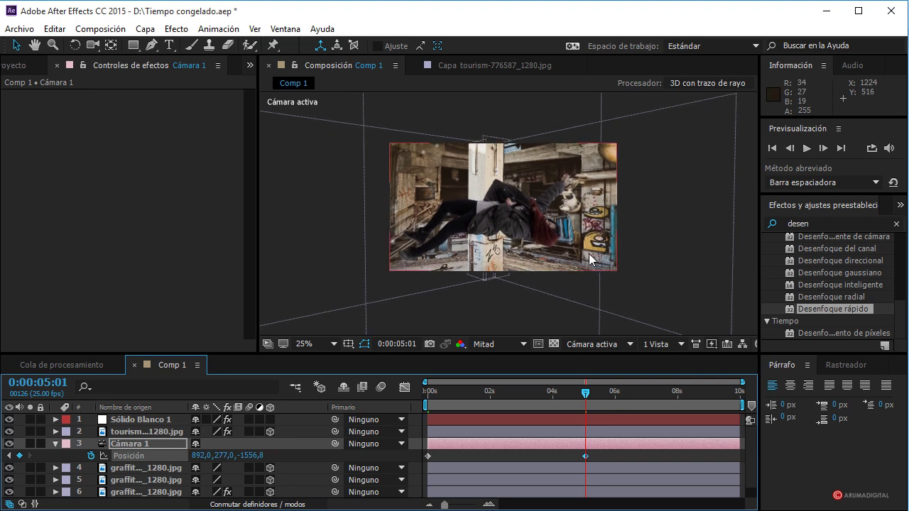
{"action": "key", "text": "period"}
{"action": "mouse_move", "coordinate": [586, 392]}
{"action": "left_mouse_down"}
{"action": "mouse_move", "coordinate": [391, 408]}
{"action": "mouse_move", "coordinate": [574, 399]}
{"action": "mouse_move", "coordinate": [420, 395]}
{"action": "left_mouse_up"}
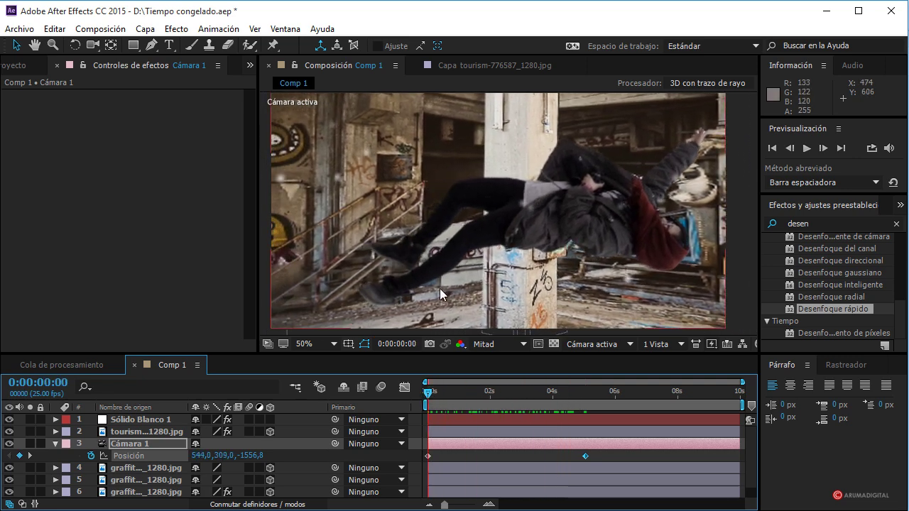
{"action": "key", "text": "comma"}
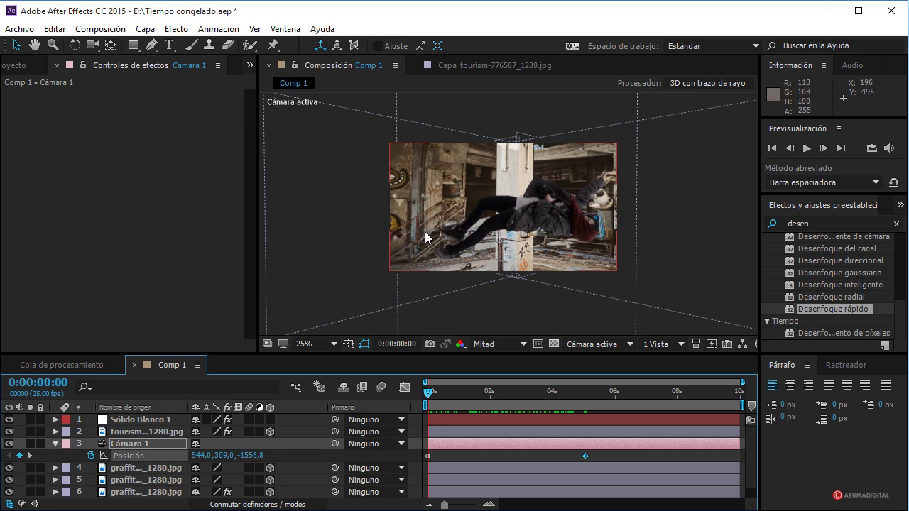
{"action": "key", "text": "period"}
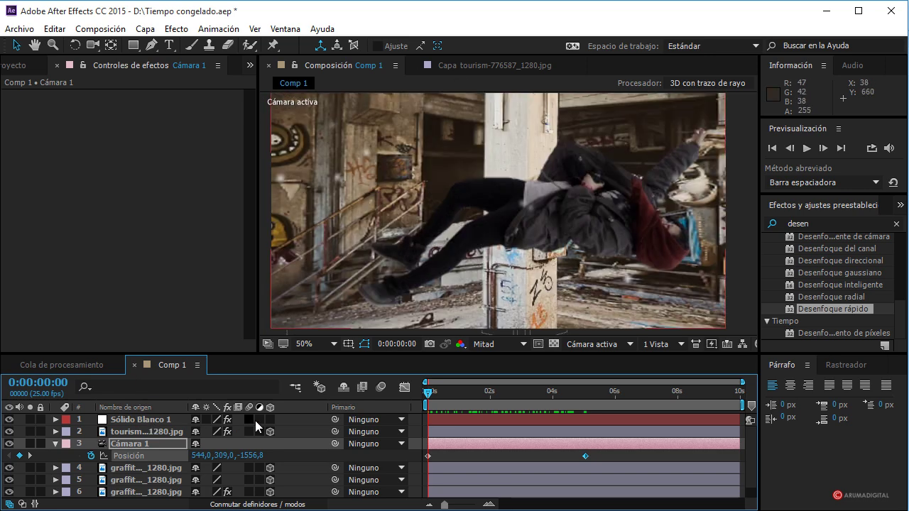
{"action": "left_click", "coordinate": [270, 419]}
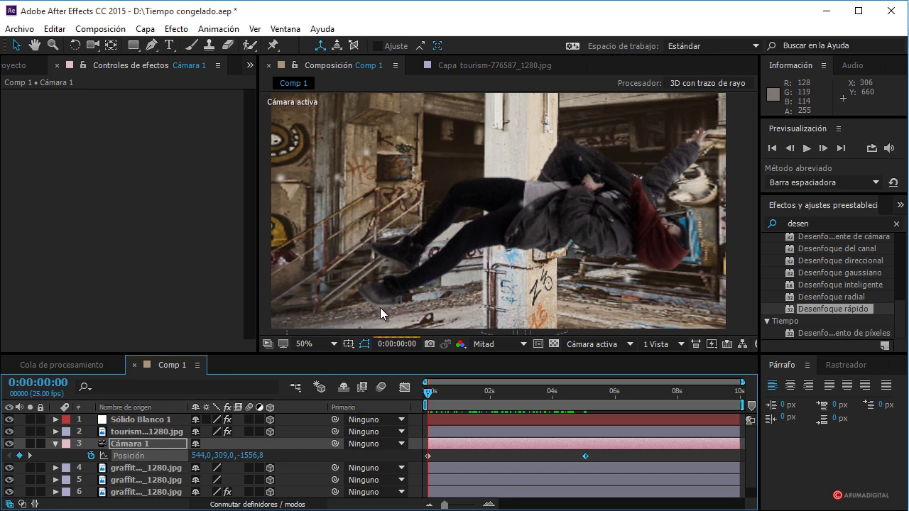
{"action": "left_click", "coordinate": [142, 419]}
- Enlarge Sólido Blanco 1 to 183% scale
{"action": "key", "text": "s"}
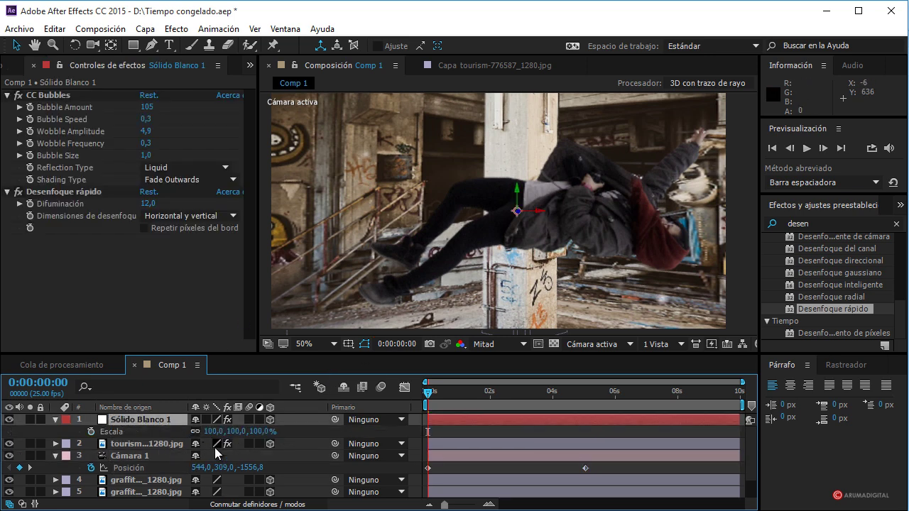
{"action": "left_click_drag", "start_coordinate": [215, 432], "coordinate": [269, 431]}
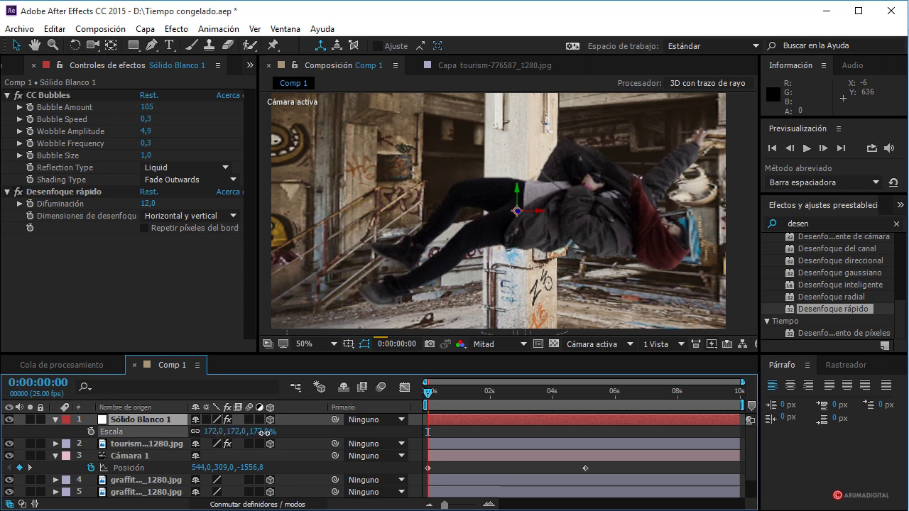
{"action": "left_click", "coordinate": [594, 345]}
{"action": "left_click", "coordinate": [602, 433]}
{"action": "scroll", "coordinate": [552, 217], "scroll_direction": "down", "scroll_amount": 2}
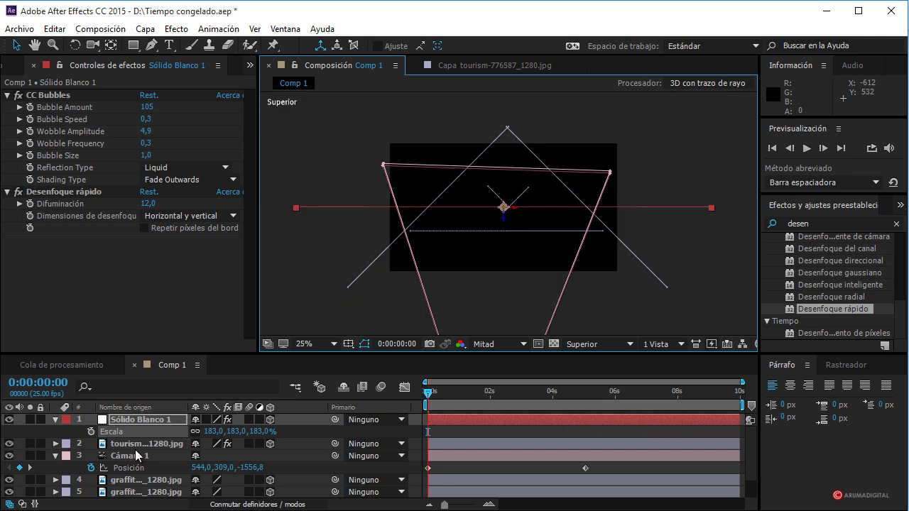
- Push Sólido Blanco 1 back to Z position -292, then return to the active camera view
{"action": "key", "text": "Return"}
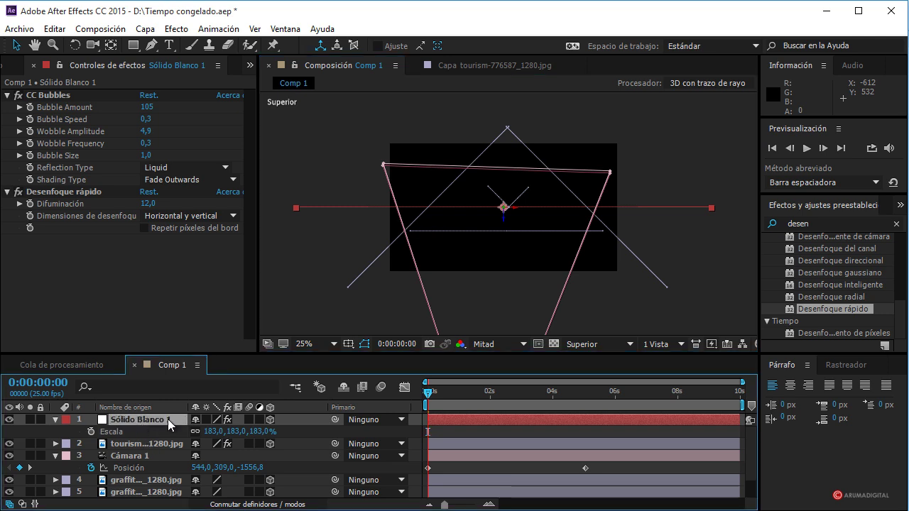
{"action": "key", "text": "p"}
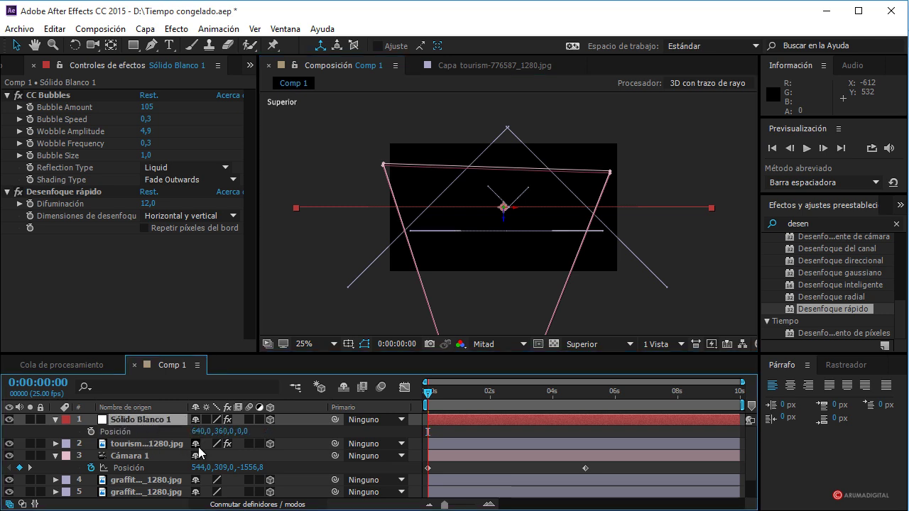
{"action": "mouse_move", "coordinate": [245, 432]}
{"action": "left_mouse_down"}
{"action": "mouse_move", "coordinate": [133, 464]}
{"action": "mouse_move", "coordinate": [67, 467]}
{"action": "left_mouse_up"}
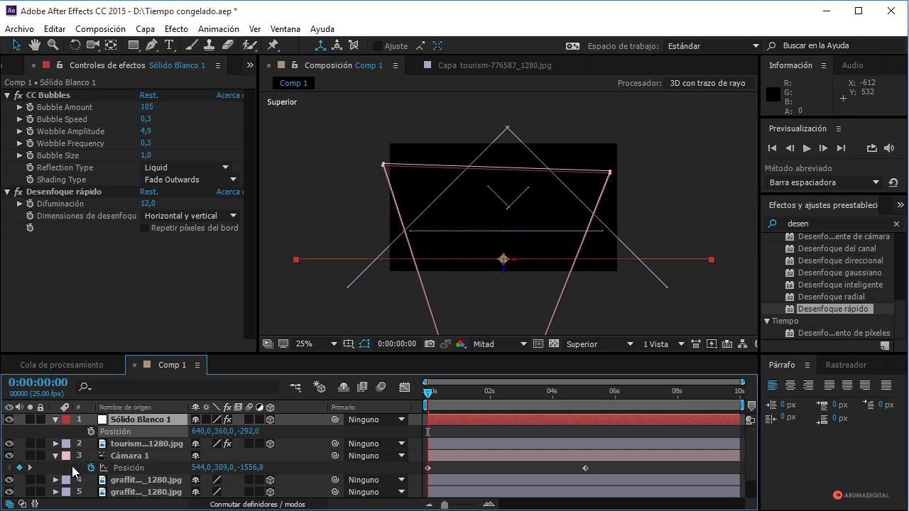
{"action": "left_click", "coordinate": [597, 345]}
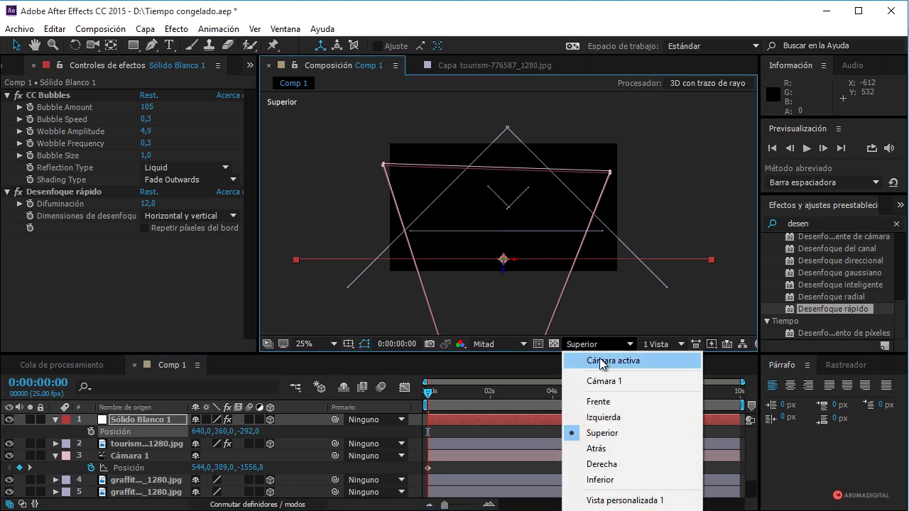
{"action": "left_click", "coordinate": [660, 415]}
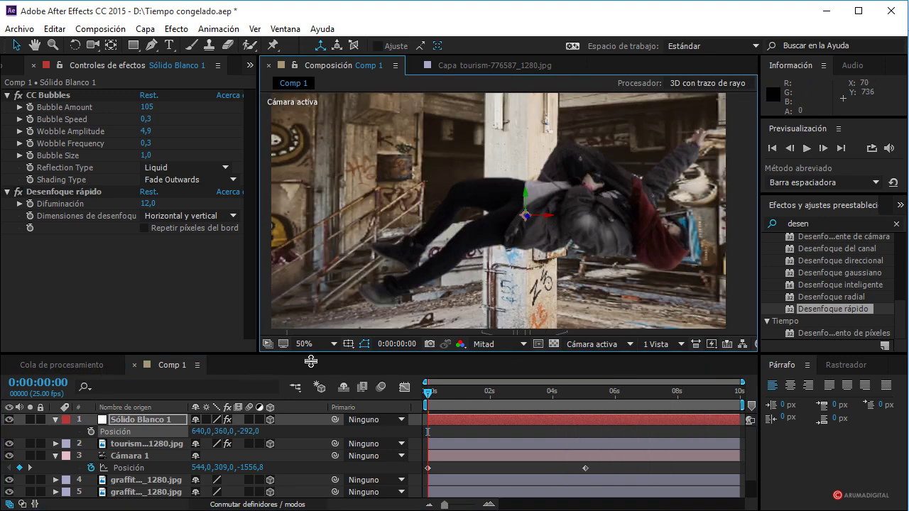
- Set CC Bubbles size to 1,0 and Bubble Amount to 128, and lower Fast Blur to 11,0
{"action": "left_click_drag", "start_coordinate": [430, 399], "coordinate": [424, 401]}
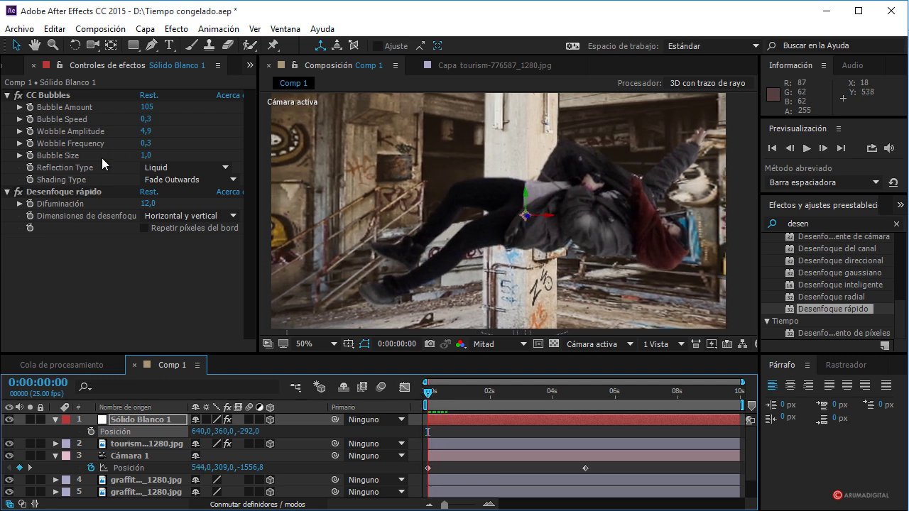
{"action": "left_click_drag", "start_coordinate": [149, 155], "coordinate": [145, 158]}
{"action": "left_click", "coordinate": [142, 156]}
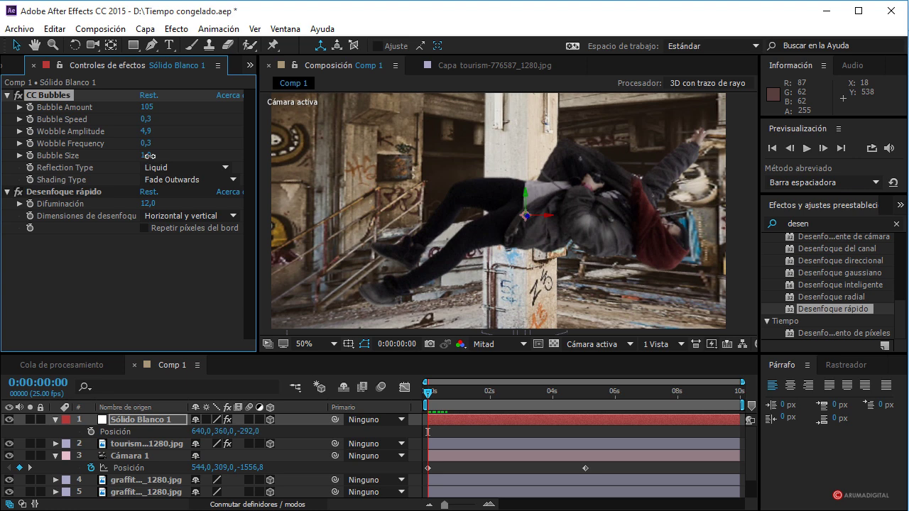
{"action": "key", "text": "Return"}
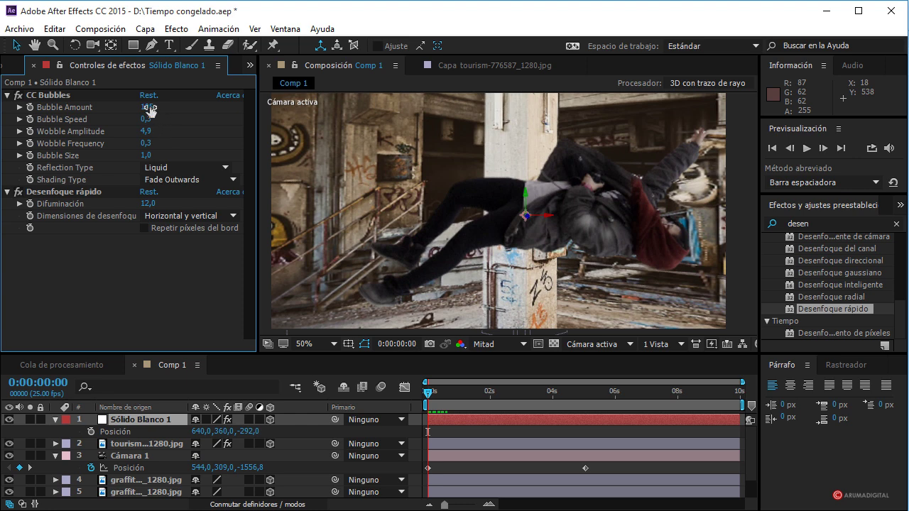
{"action": "left_click_drag", "start_coordinate": [150, 108], "coordinate": [163, 106]}
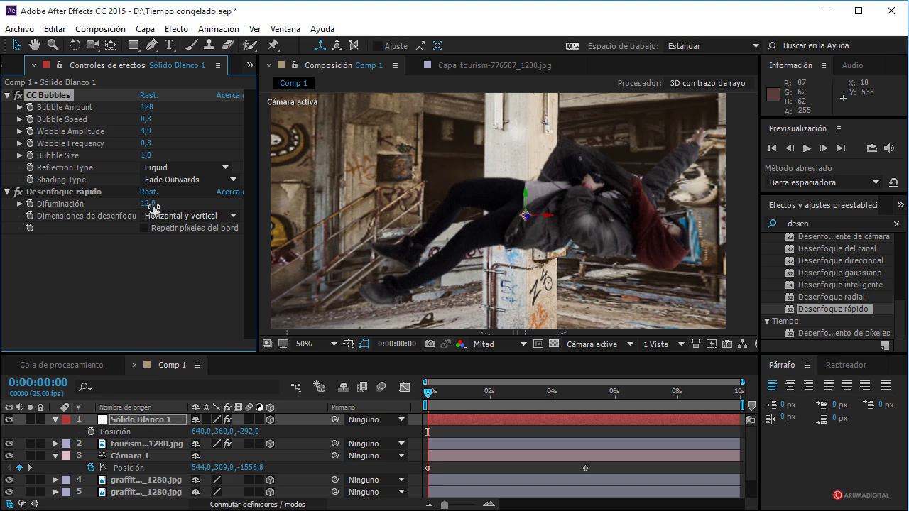
{"action": "left_click_drag", "start_coordinate": [147, 204], "coordinate": [150, 205]}
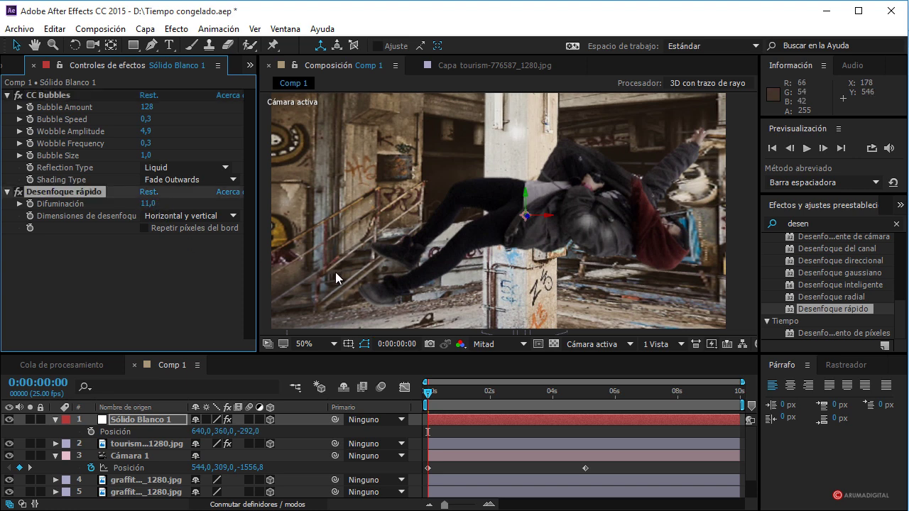
{"action": "left_click", "coordinate": [431, 395]}
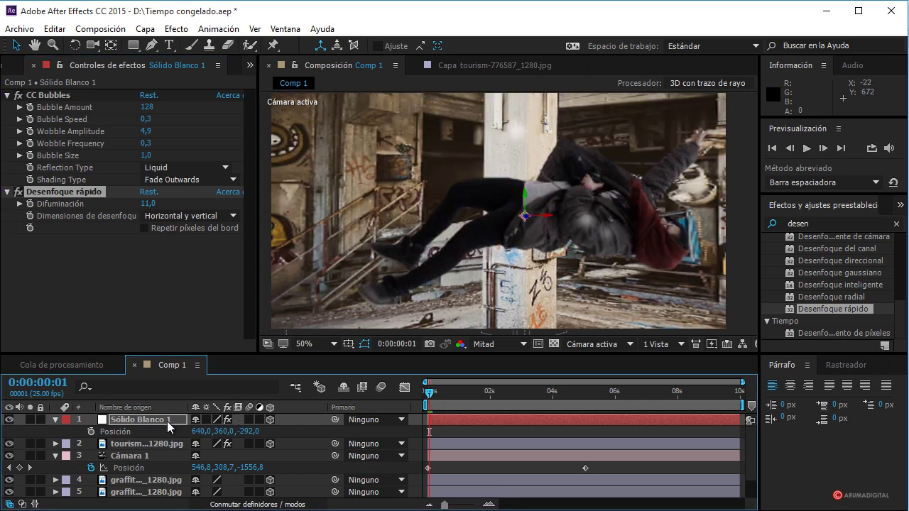
- Shrink Sólido Blanco 1 to 88% scale, checking the framing around 4 s into the push
{"action": "left_click", "coordinate": [166, 420]}
{"action": "key", "text": "s"}
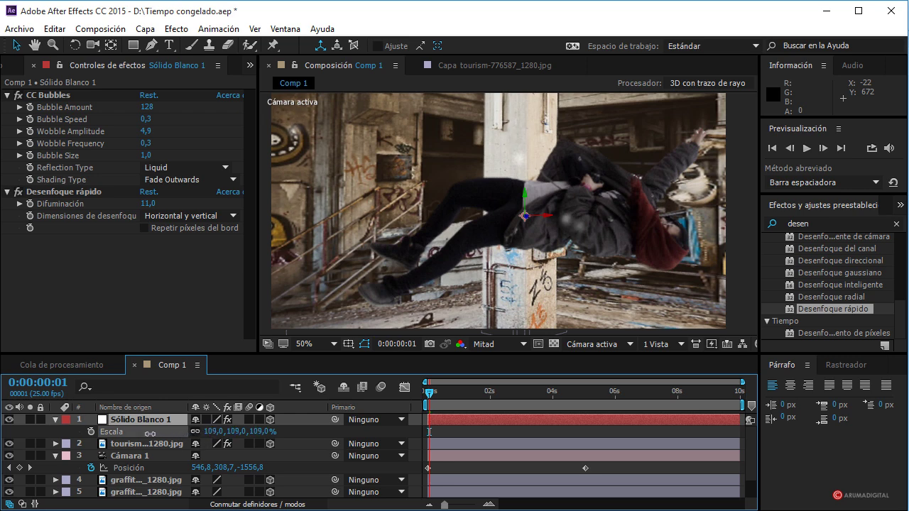
{"action": "mouse_move", "coordinate": [192, 431]}
{"action": "left_mouse_down"}
{"action": "mouse_move", "coordinate": [127, 433]}
{"action": "mouse_move", "coordinate": [145, 438]}
{"action": "left_mouse_up"}
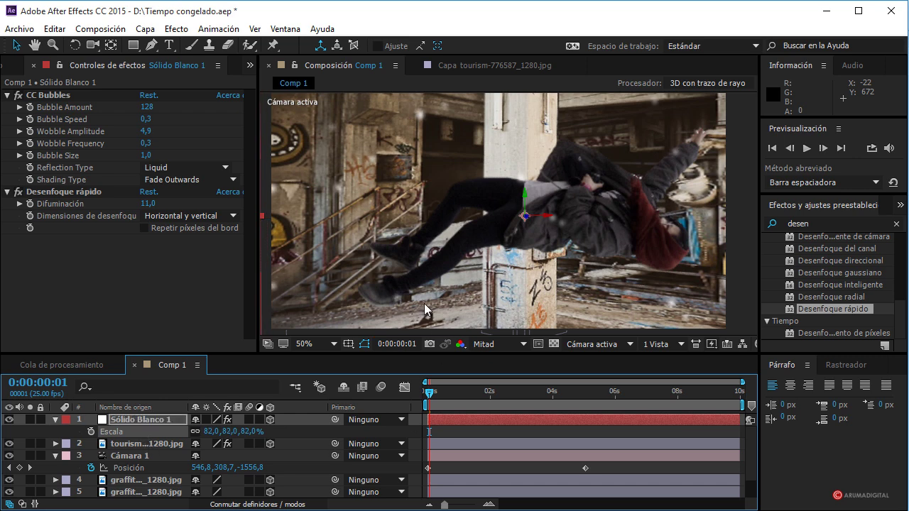
{"action": "left_click", "coordinate": [433, 397]}
{"action": "left_click_drag", "start_coordinate": [433, 398], "coordinate": [551, 396]}
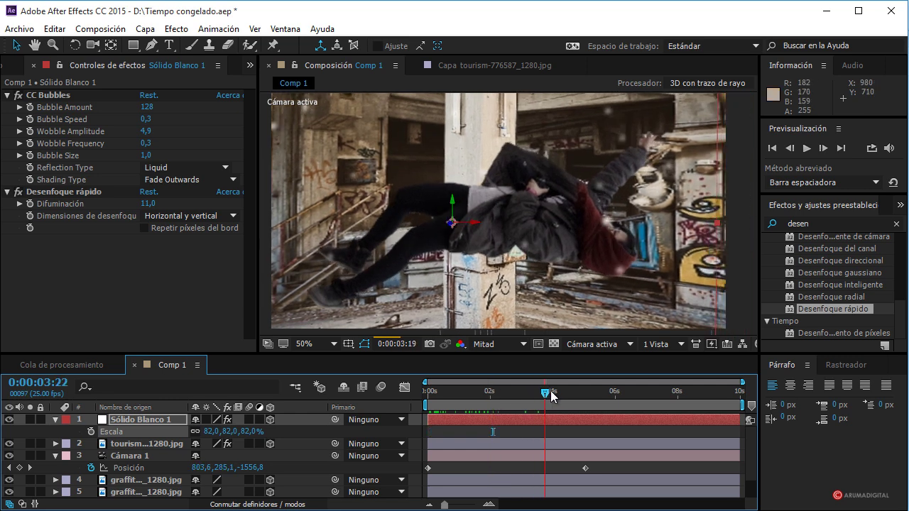
{"action": "left_click_drag", "start_coordinate": [550, 390], "coordinate": [559, 391]}
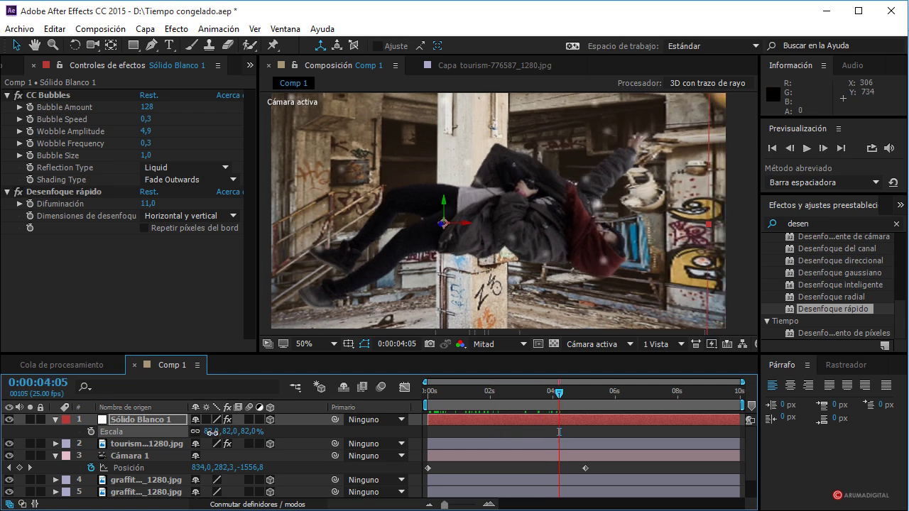
{"action": "left_click_drag", "start_coordinate": [213, 432], "coordinate": [213, 431]}
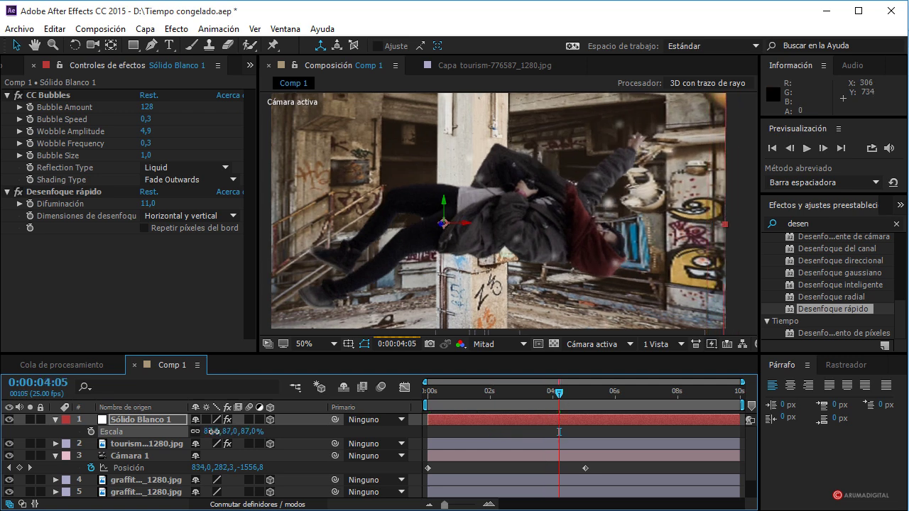
{"action": "scroll", "coordinate": [511, 233], "scroll_direction": "down", "scroll_amount": 2}
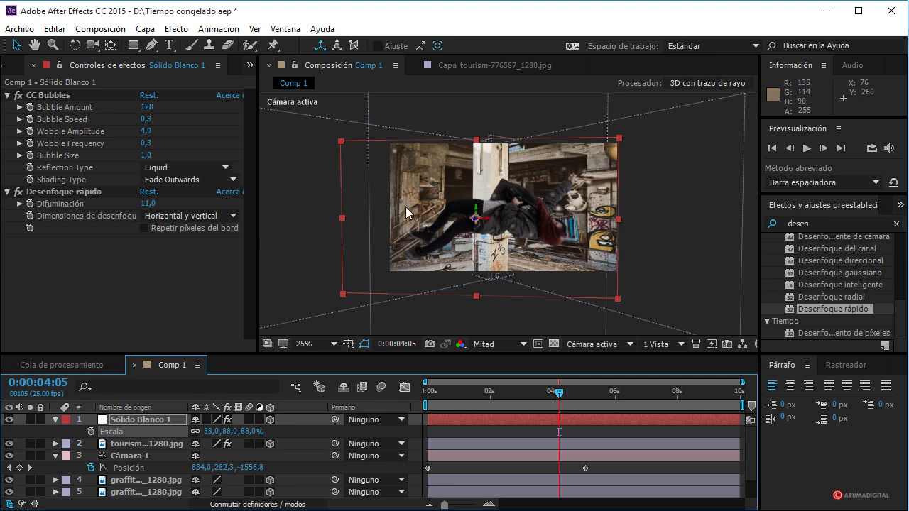
- Move Sólido Blanco 1 to X position 688,0 and scrub the camera push to check it
{"action": "scroll", "coordinate": [418, 229], "scroll_direction": "up", "scroll_amount": 2}
{"action": "scroll", "coordinate": [409, 269], "scroll_direction": "down", "scroll_amount": 2}
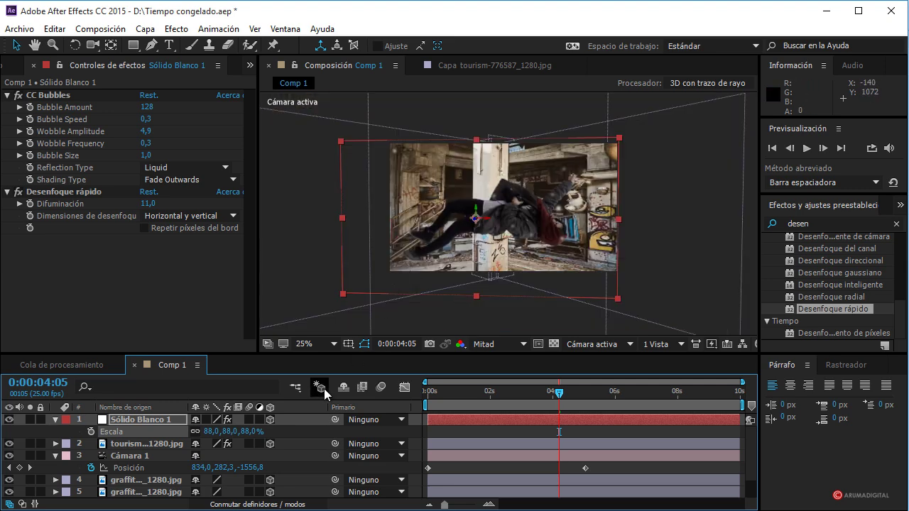
{"action": "left_click_drag", "start_coordinate": [558, 396], "coordinate": [342, 402]}
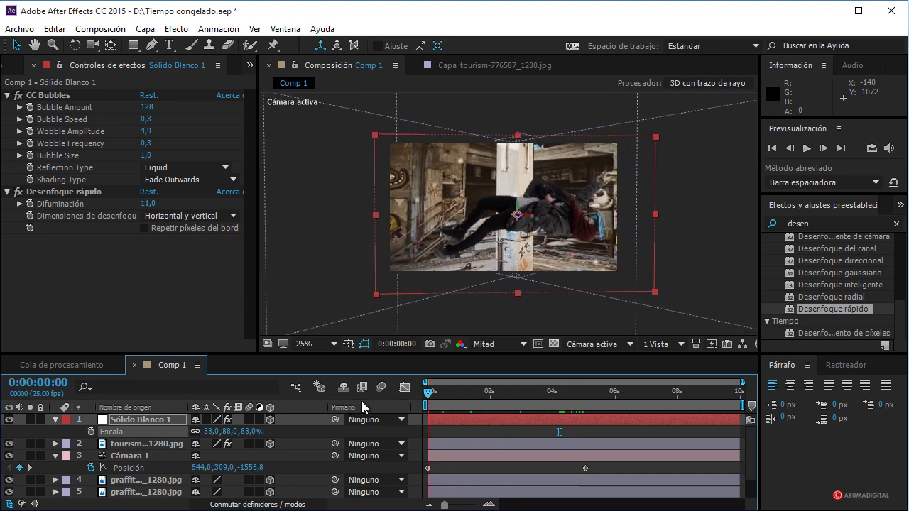
{"action": "key", "text": "p"}
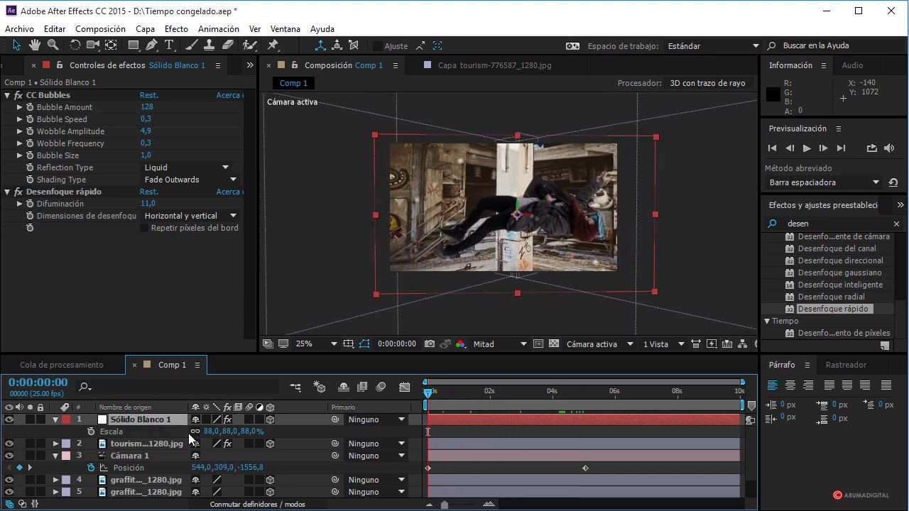
{"action": "left_click_drag", "start_coordinate": [205, 432], "coordinate": [240, 434]}
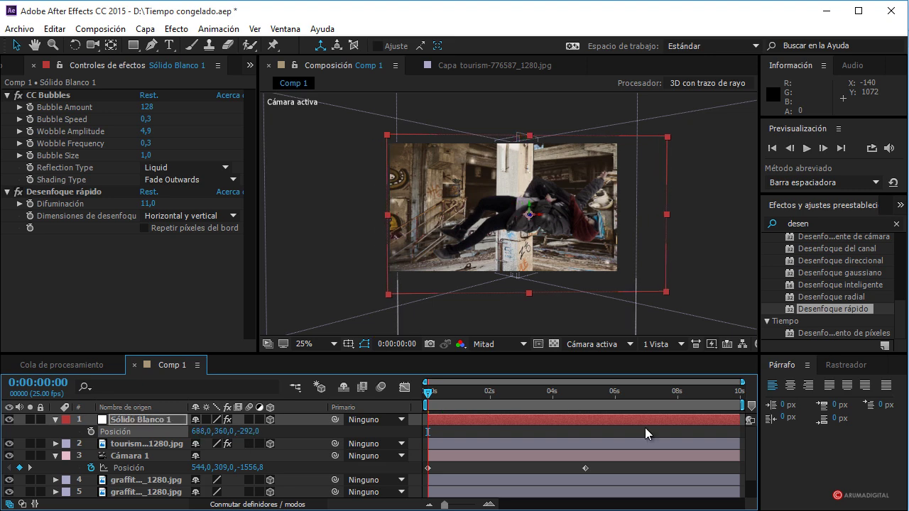
{"action": "left_click", "coordinate": [437, 395]}
{"action": "mouse_move", "coordinate": [440, 396]}
{"action": "left_mouse_down"}
{"action": "mouse_move", "coordinate": [581, 398]}
{"action": "mouse_move", "coordinate": [446, 391]}
{"action": "mouse_move", "coordinate": [472, 392]}
{"action": "left_mouse_up"}
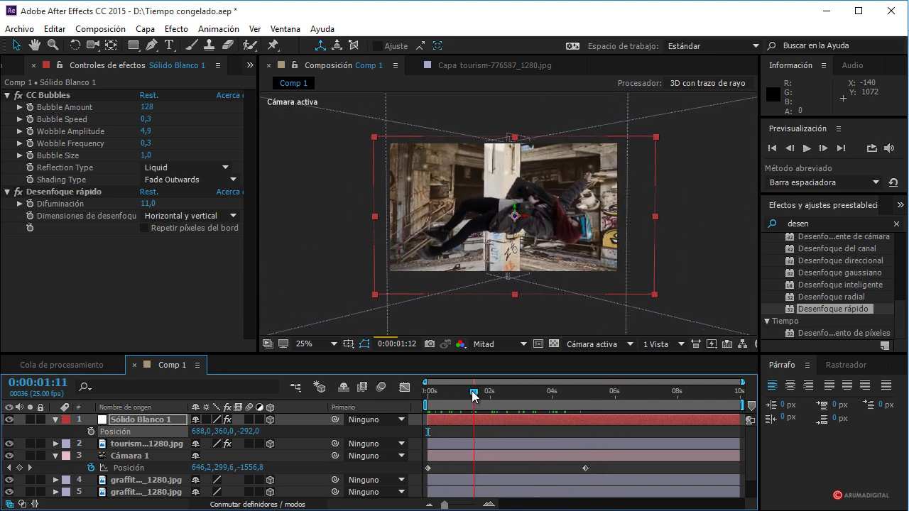
- Toggle the viewer zoom between 25% and 50% to review the dust against the camera frame
{"action": "key", "text": "period"}
{"action": "key", "text": "period"}
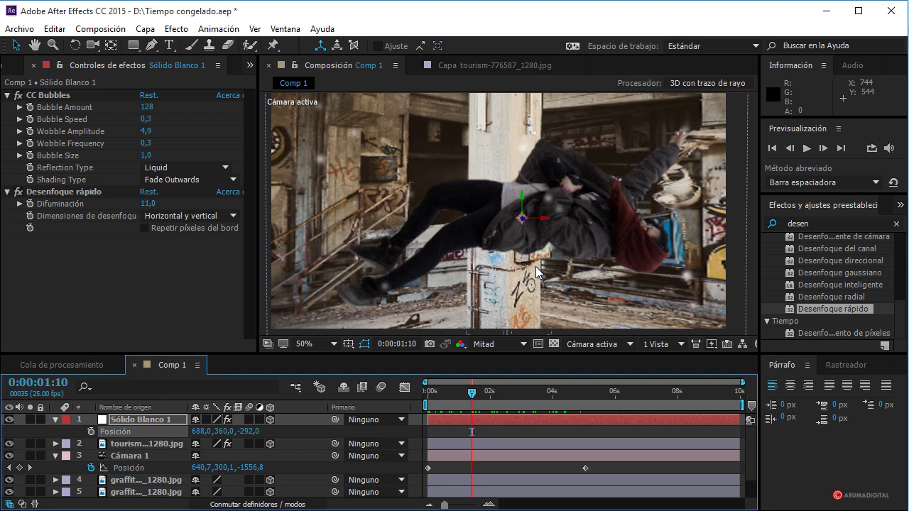
{"action": "key", "text": "comma"}
{"action": "key", "text": "period"}
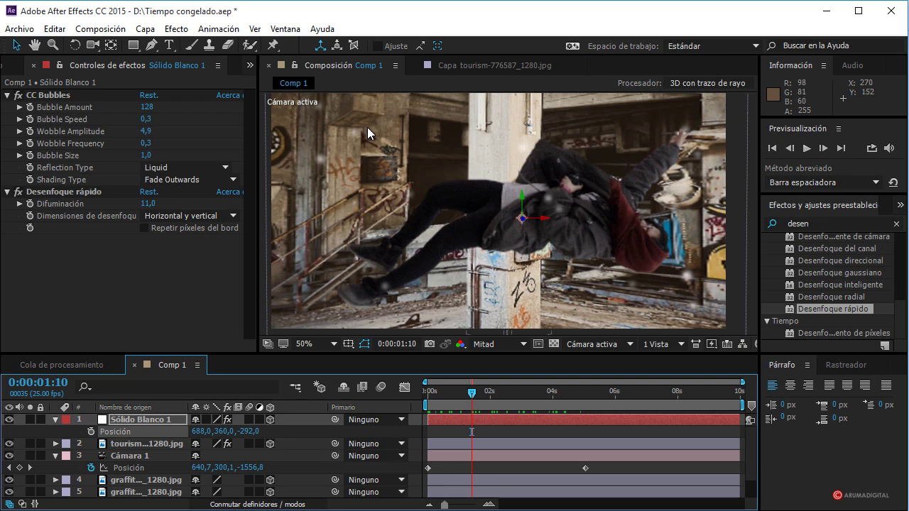
{"action": "key", "text": "comma"}
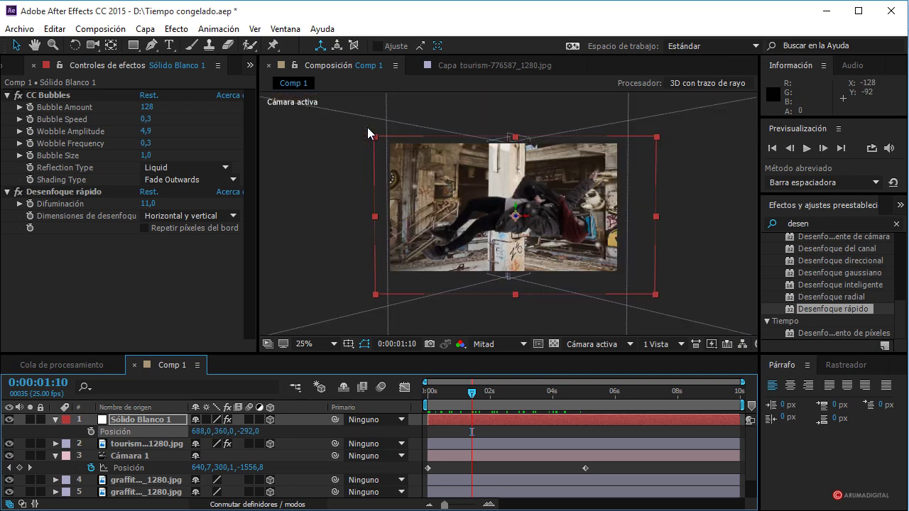
{"action": "key", "text": "period"}
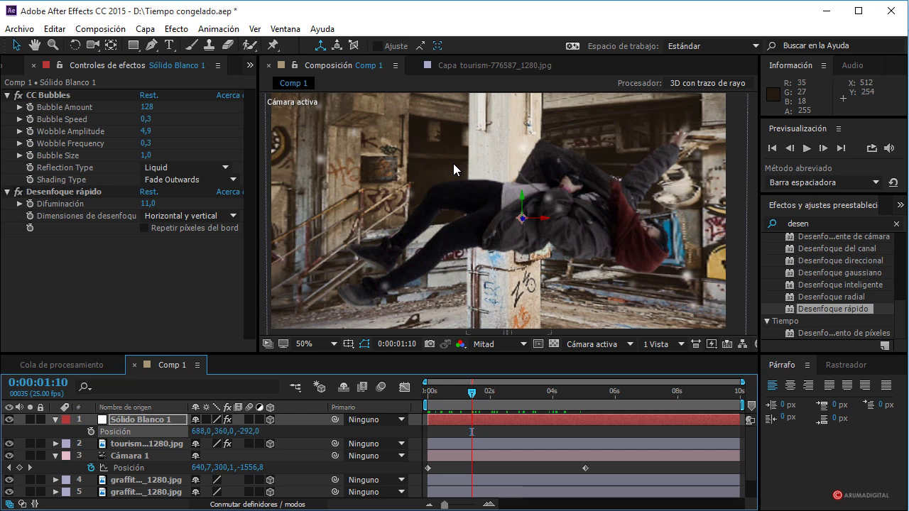